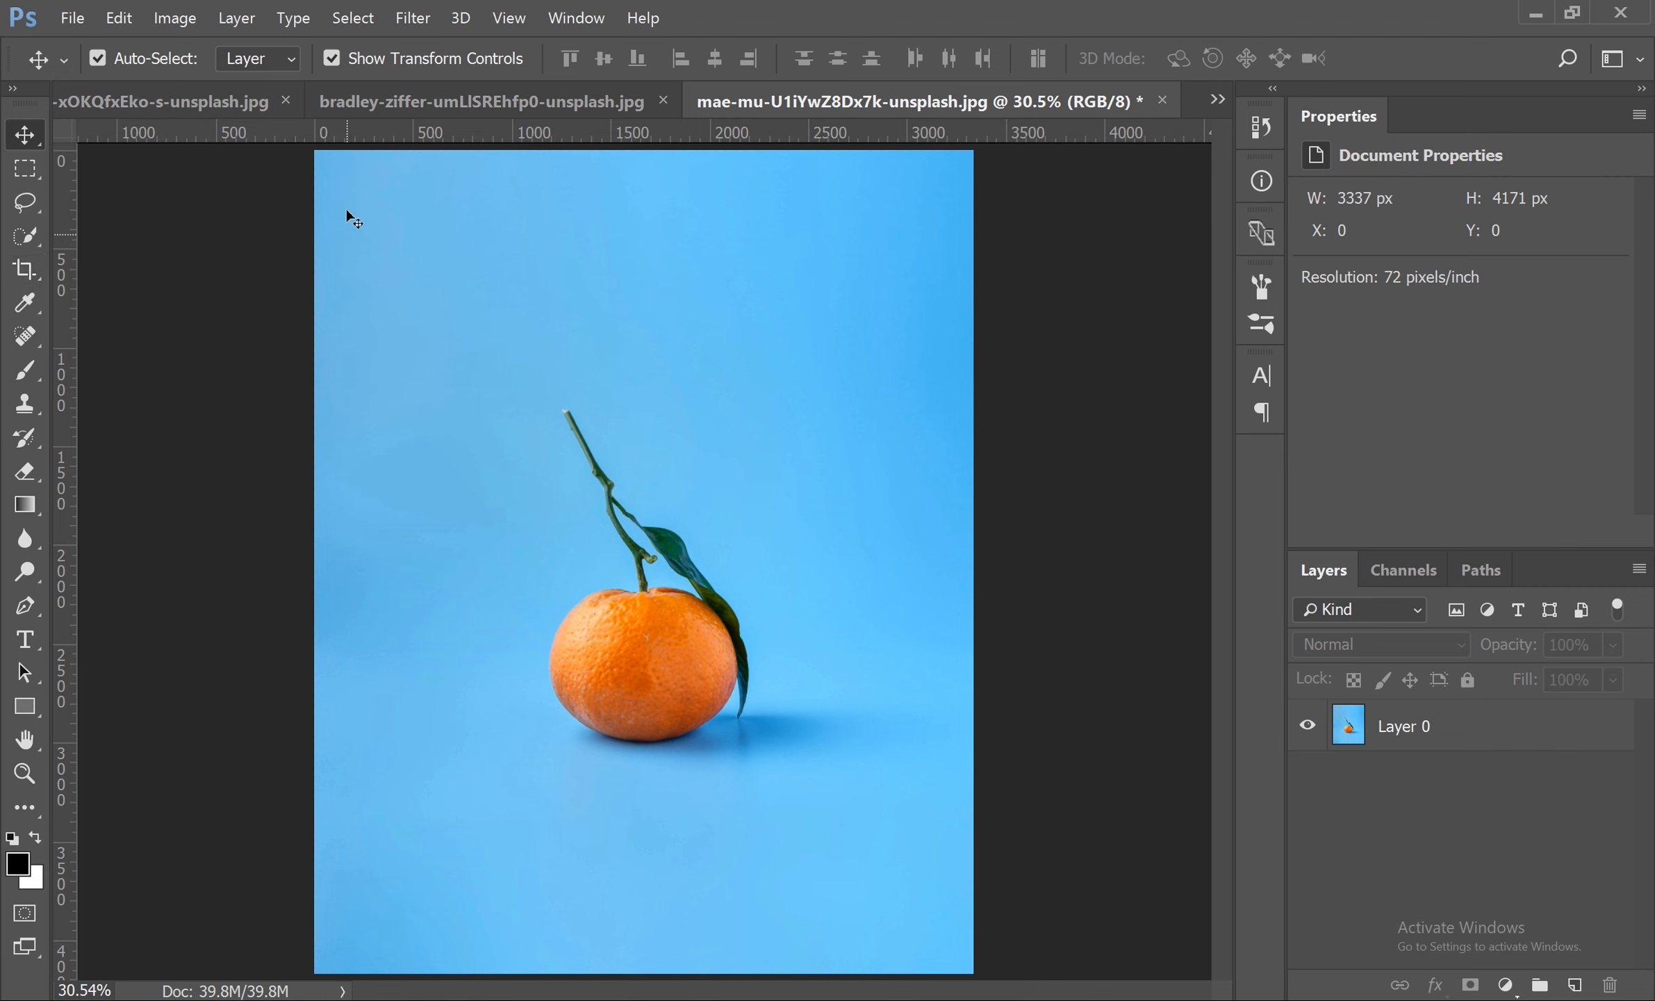
- Crop the image freehand around the orange to about 2219 × 2365 px with the Crop tool
{"action": "left_click", "coordinate": [25, 269]}
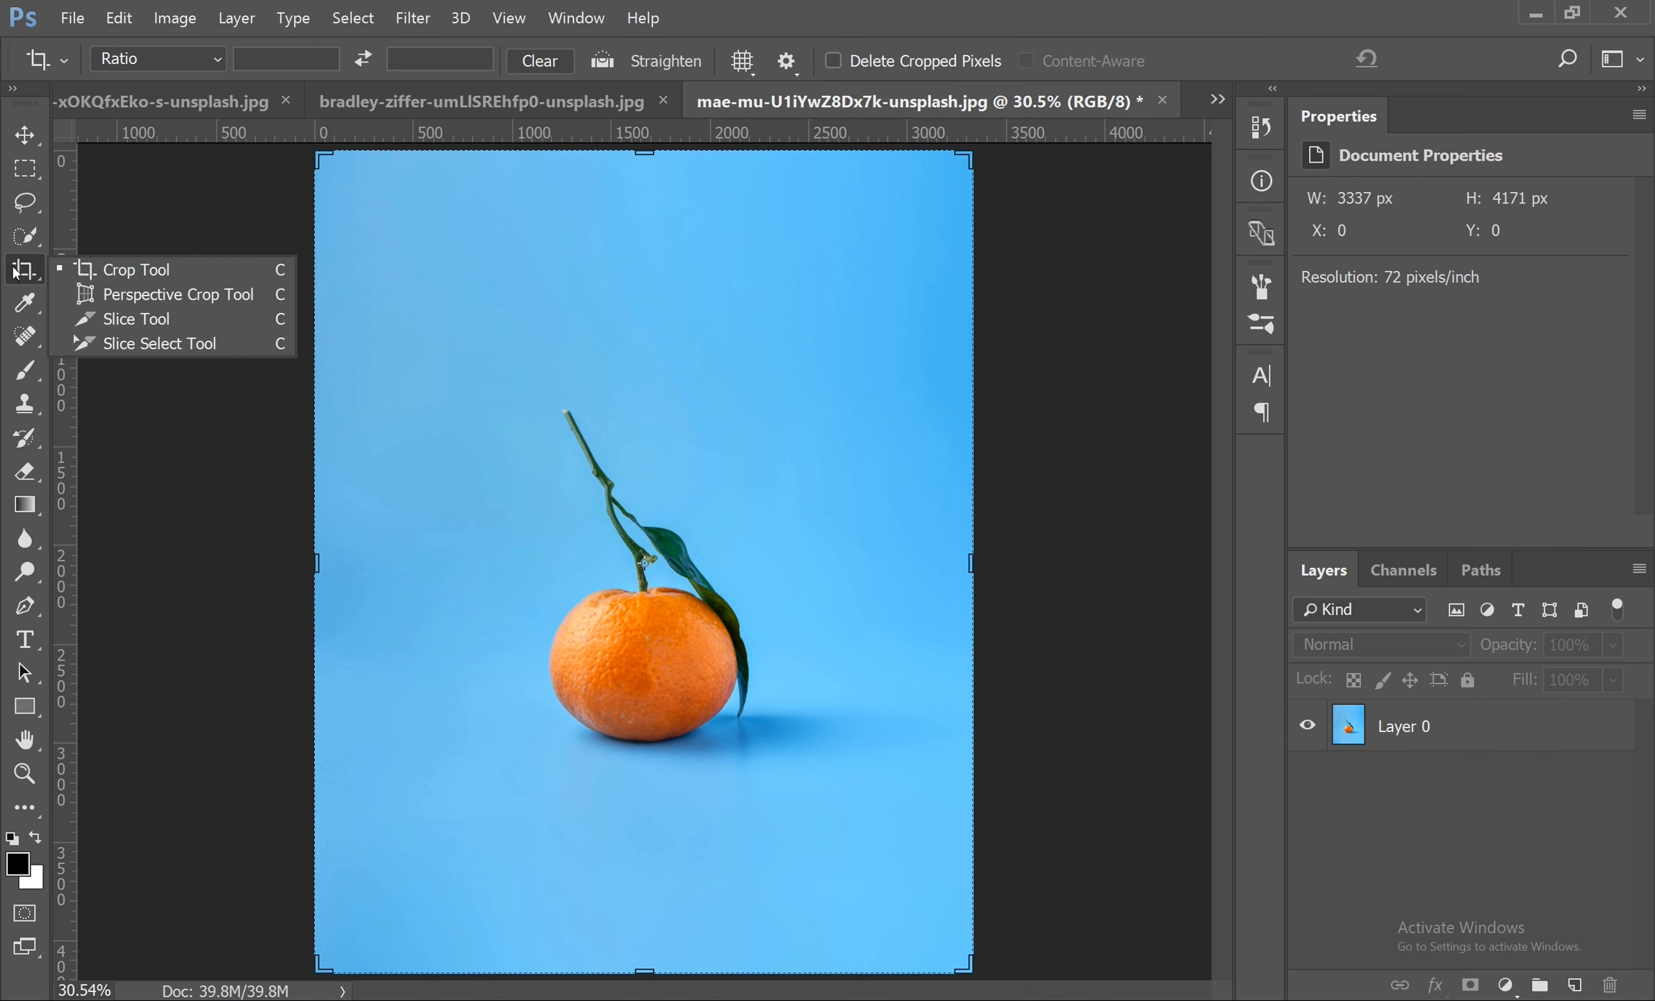
{"action": "left_click", "coordinate": [148, 272]}
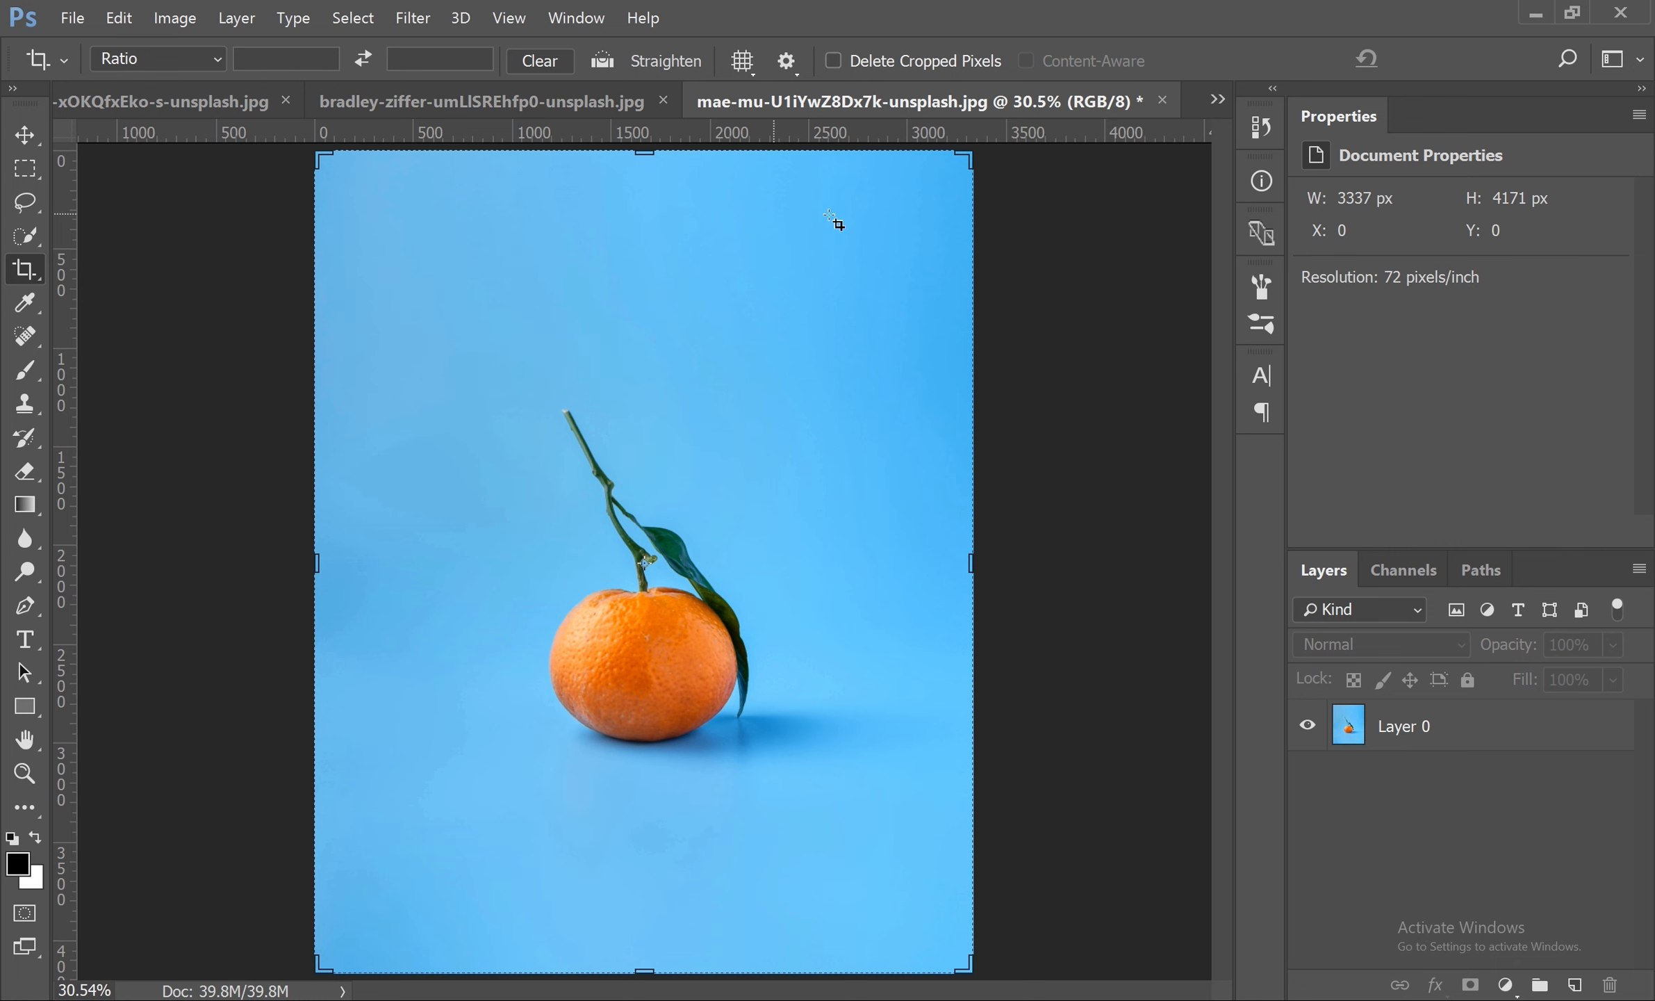
{"action": "key", "text": "ctrl+minus"}
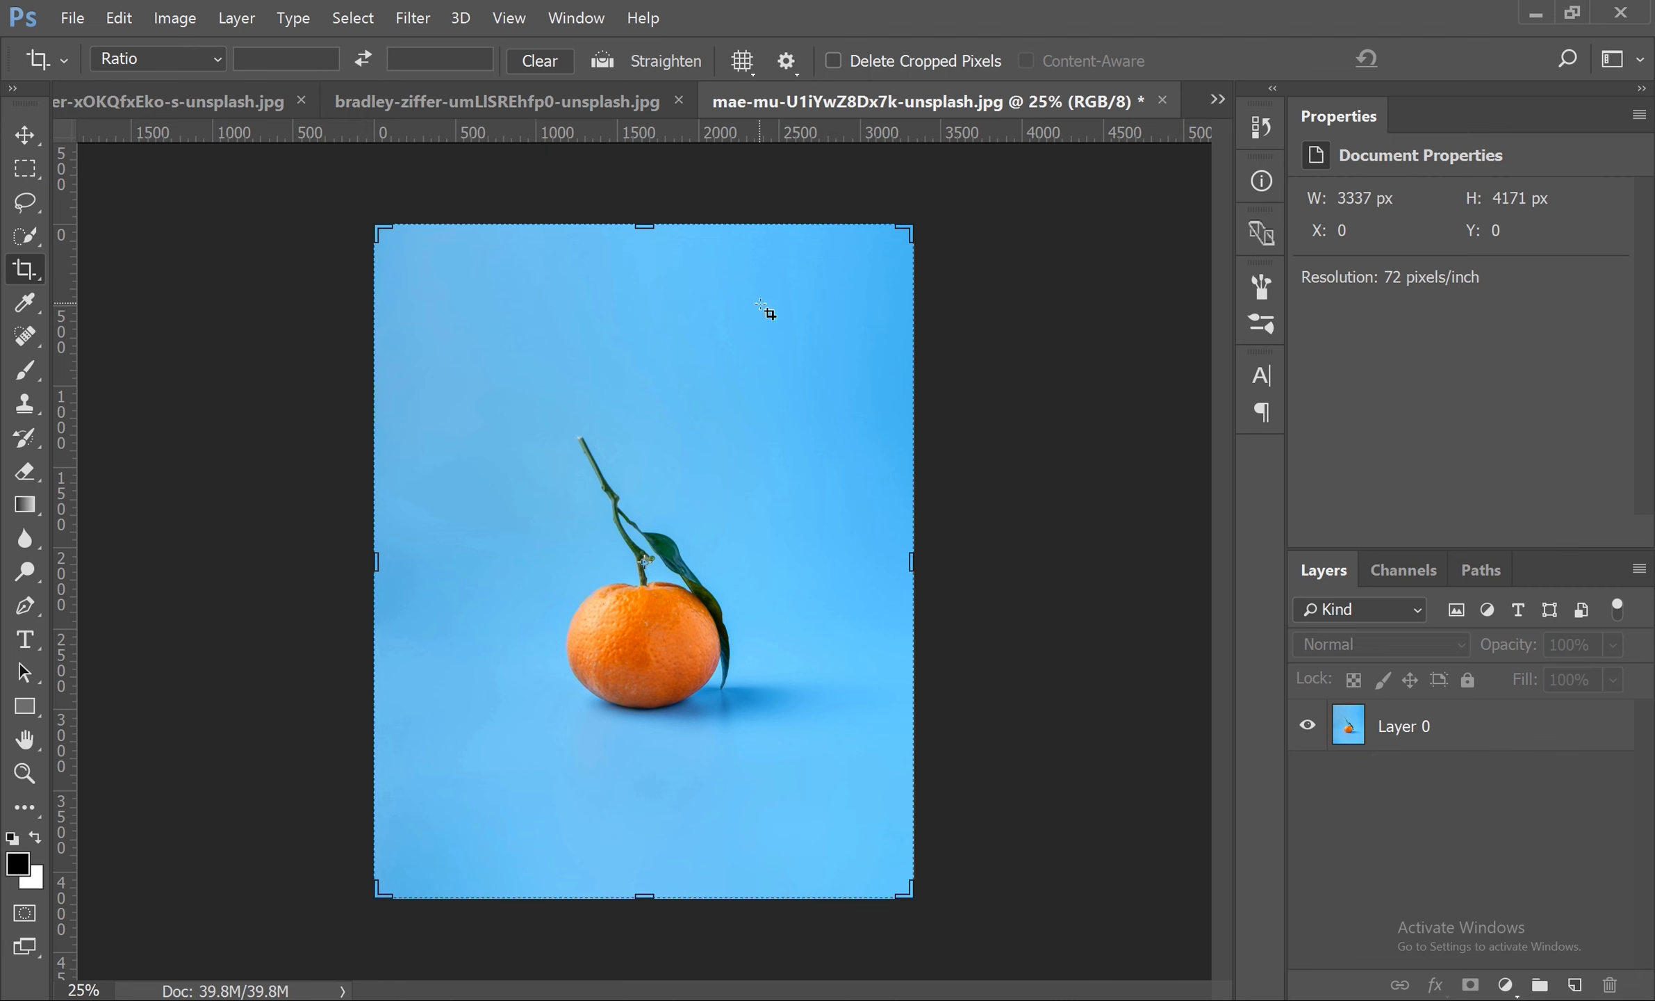
{"action": "left_click_drag", "start_coordinate": [912, 224], "coordinate": [885, 304]}
{"action": "left_click_drag", "start_coordinate": [404, 562], "coordinate": [507, 562]}
{"action": "left_click_drag", "start_coordinate": [648, 822], "coordinate": [650, 709]}
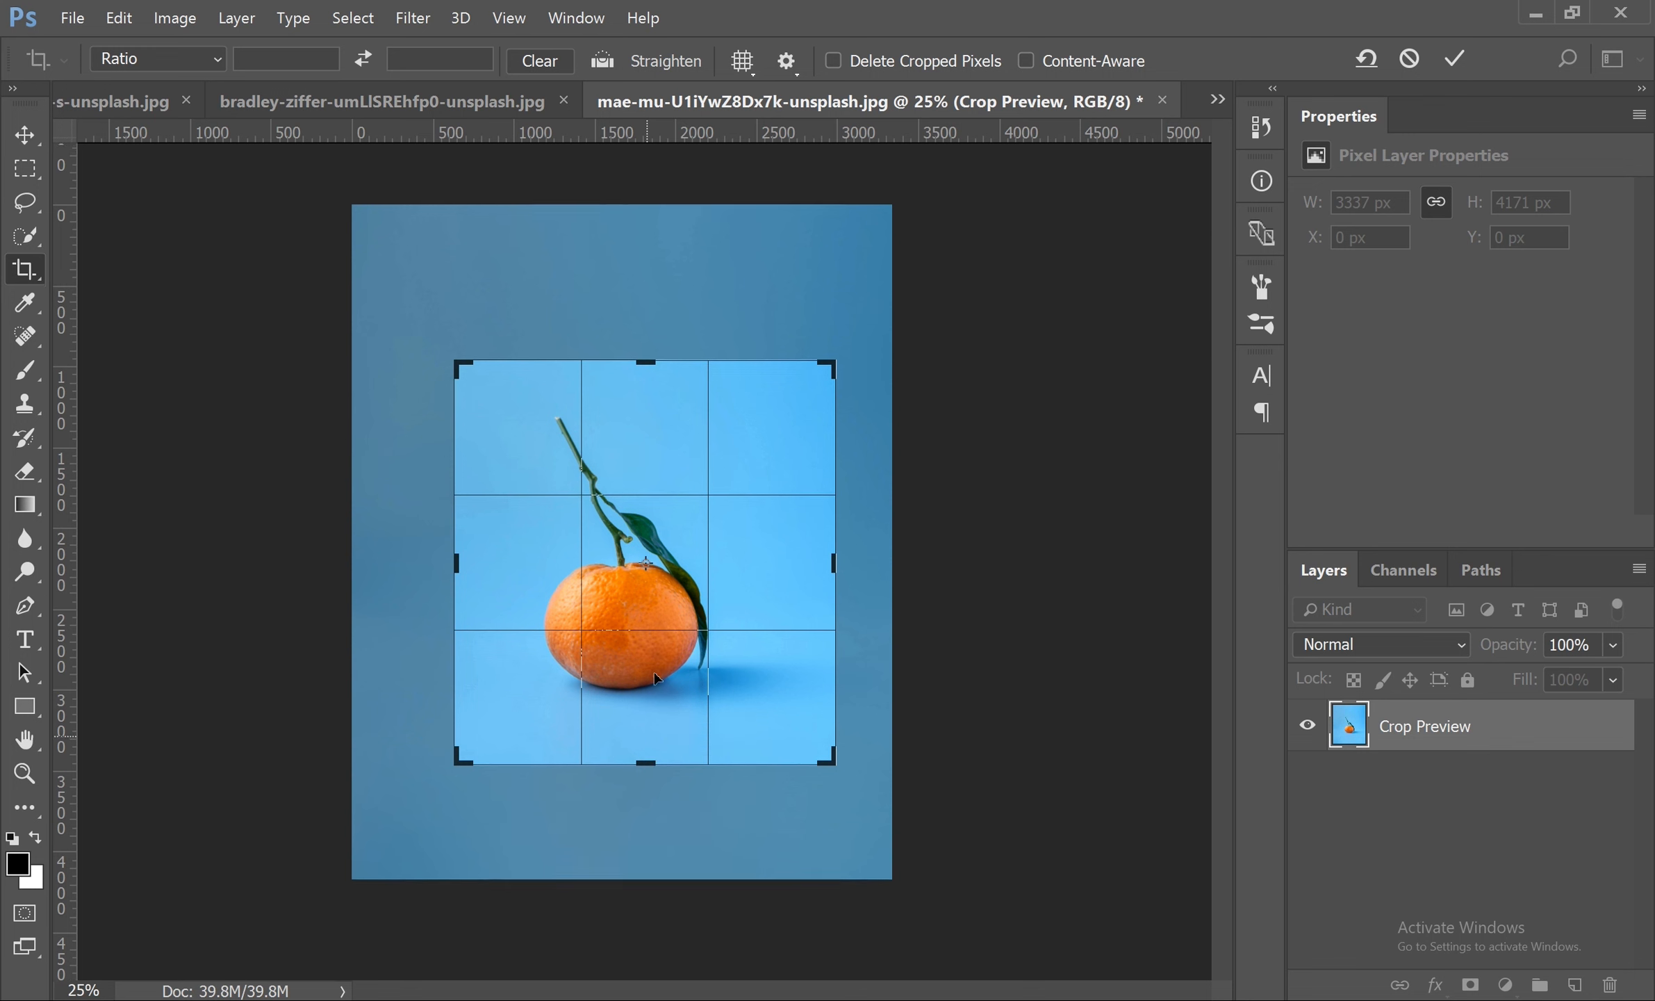
{"action": "left_click_drag", "start_coordinate": [456, 560], "coordinate": [450, 558]}
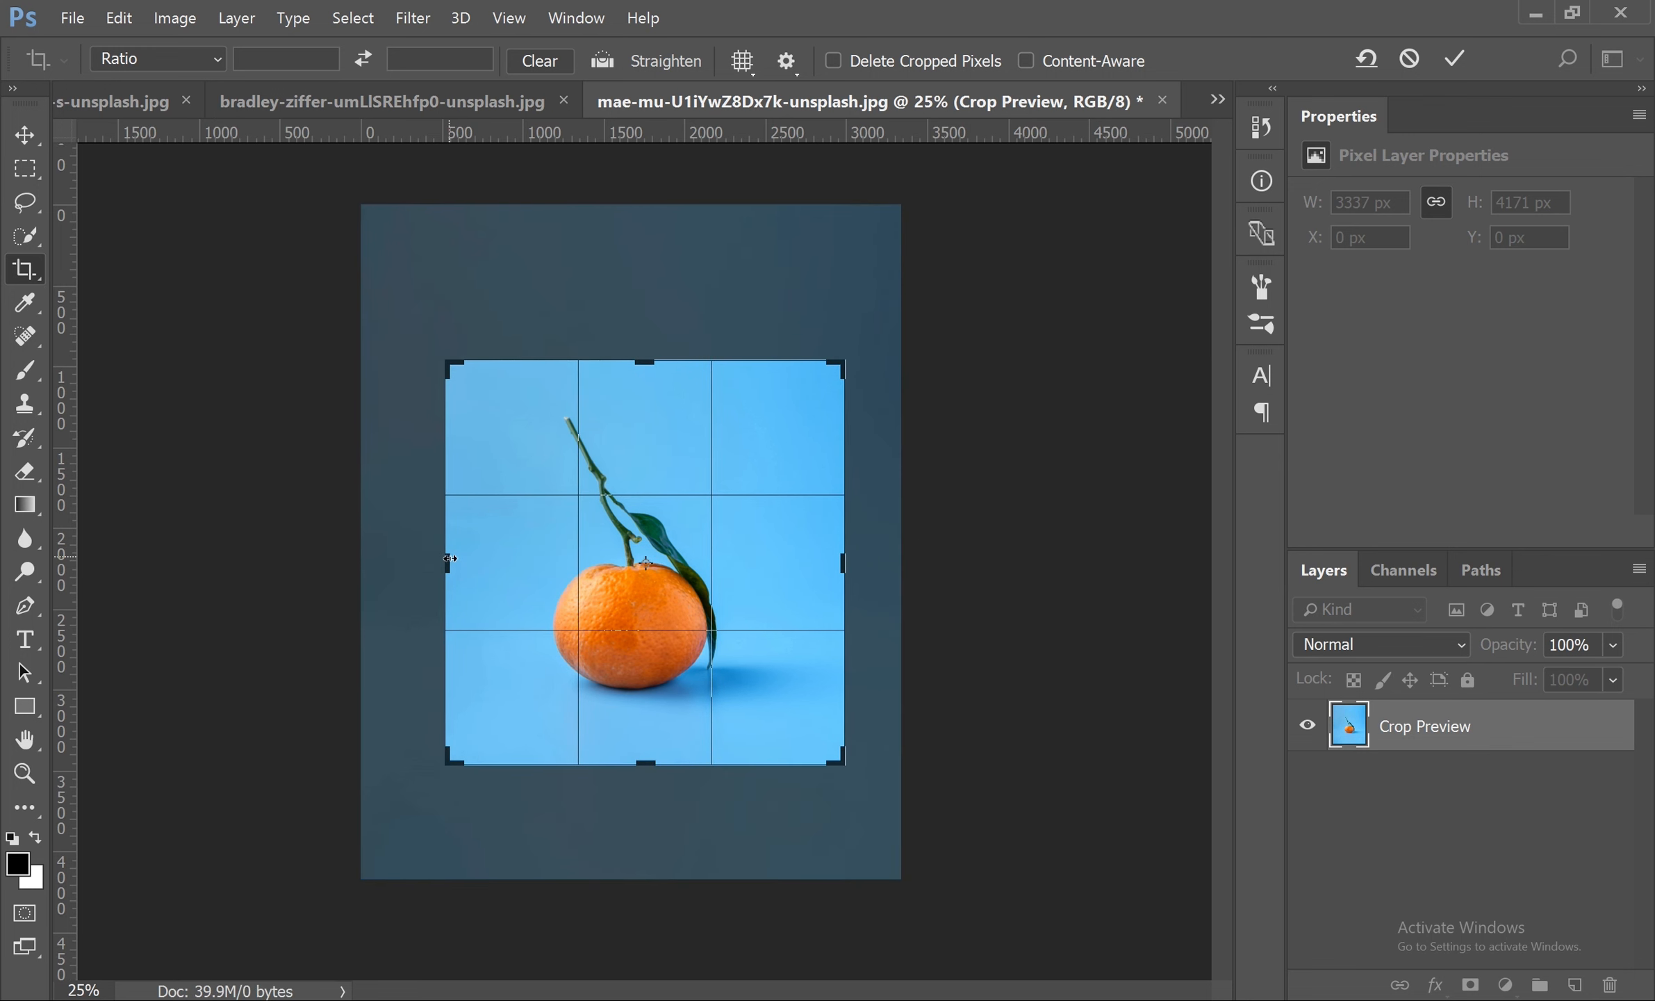
{"action": "left_click_drag", "start_coordinate": [829, 376], "coordinate": [823, 376]}
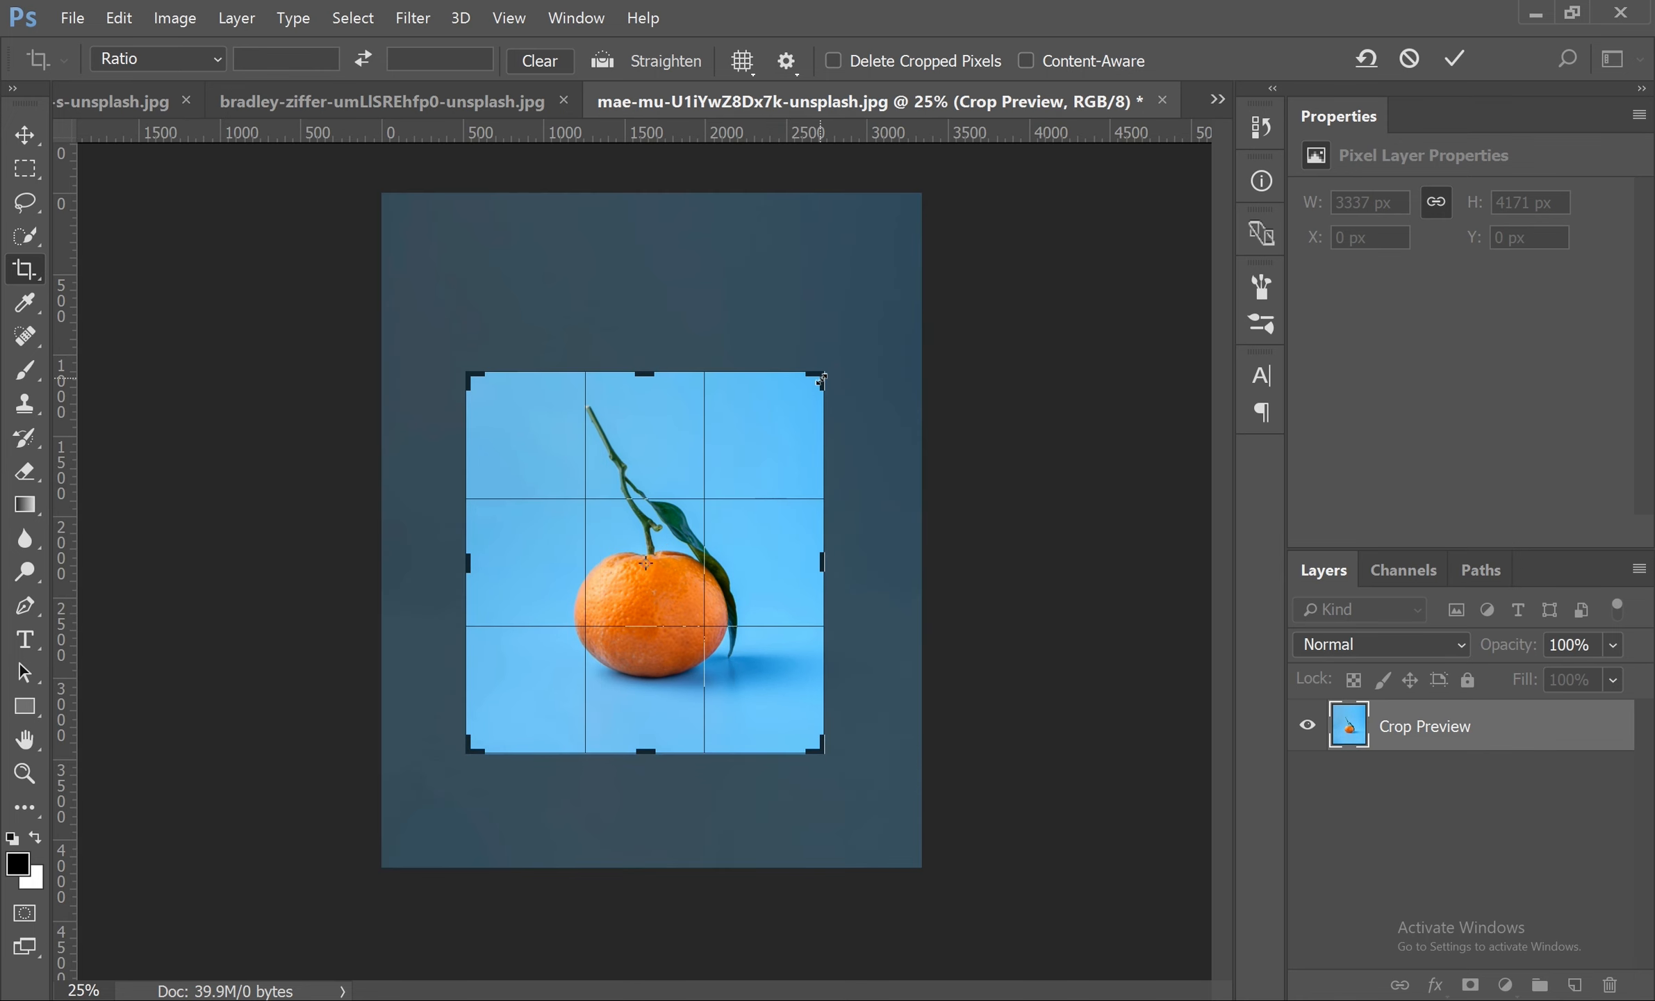
{"action": "key", "text": "Return"}
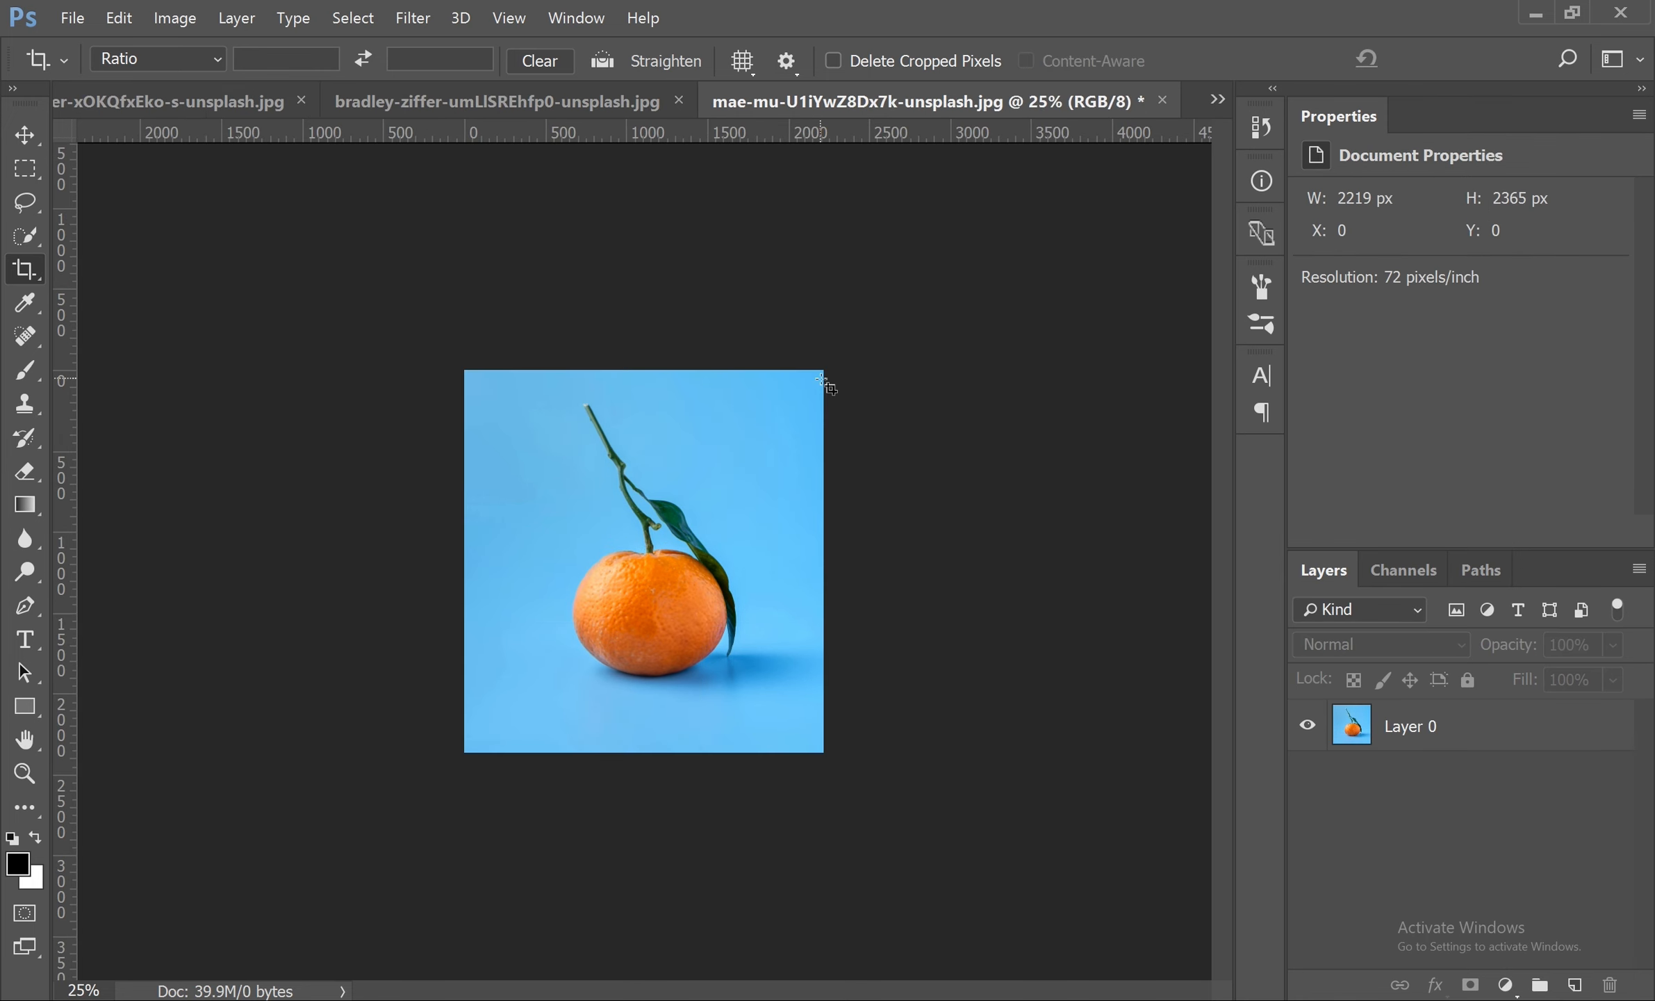
{"action": "key", "text": "ctrl+0"}
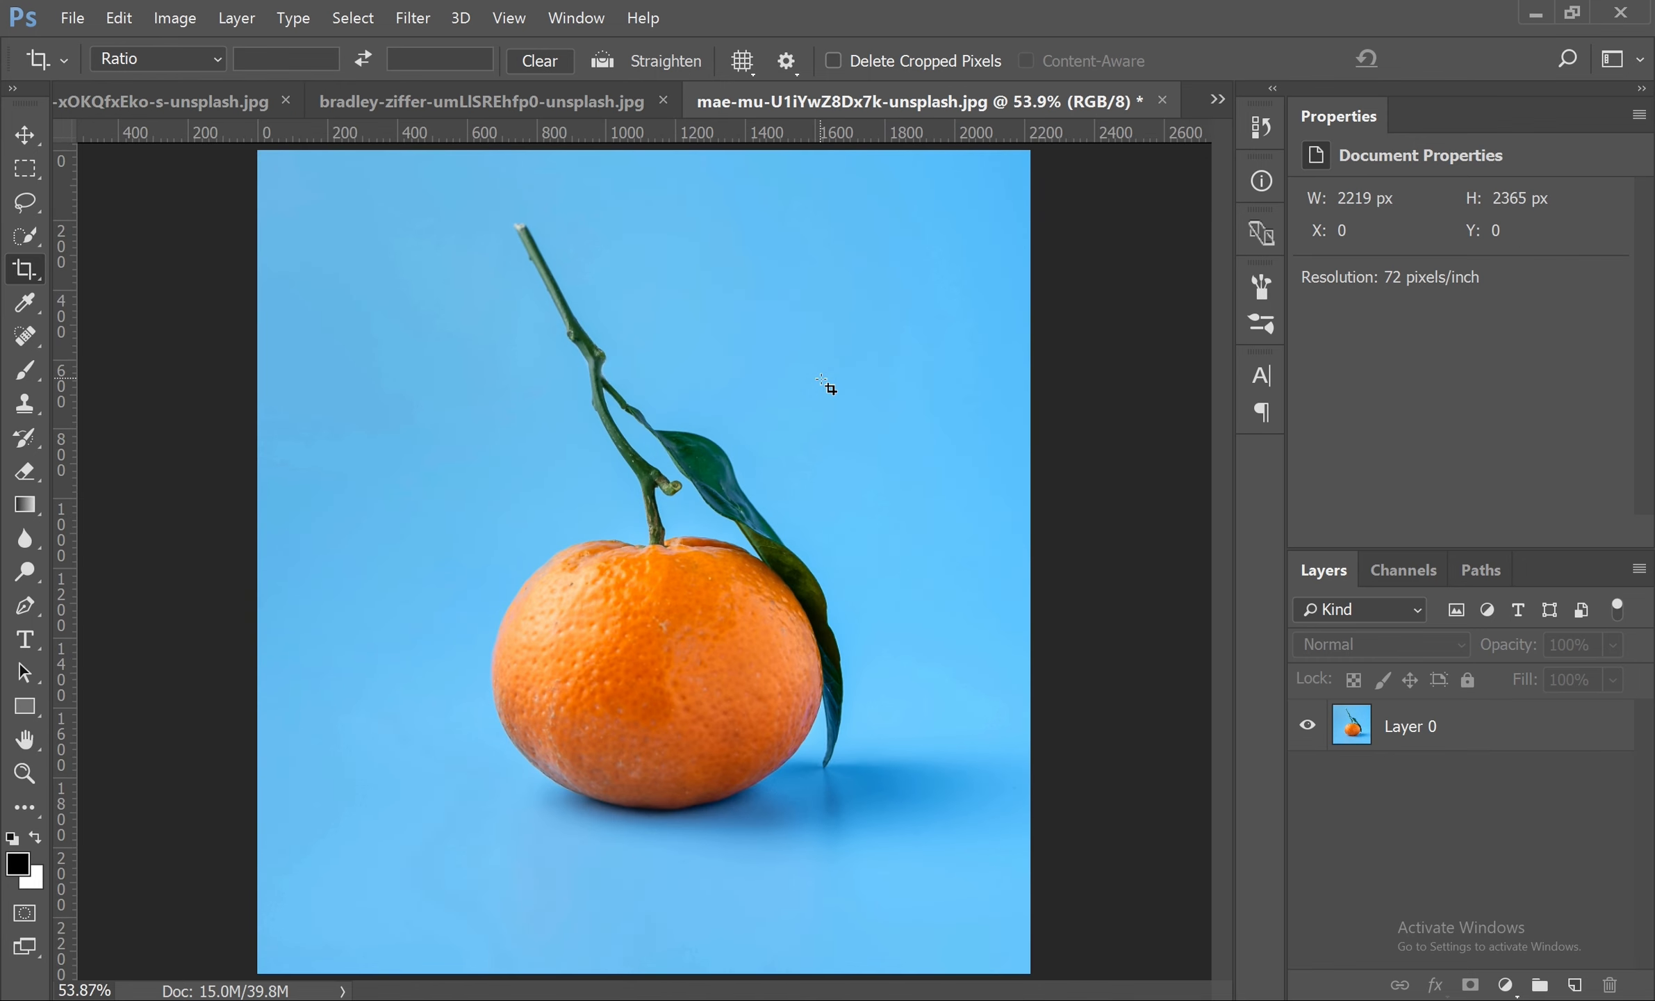
- Undo the freehand crop around the orange
{"action": "key", "text": "ctrl+minus"}
{"action": "key", "text": "ctrl"}
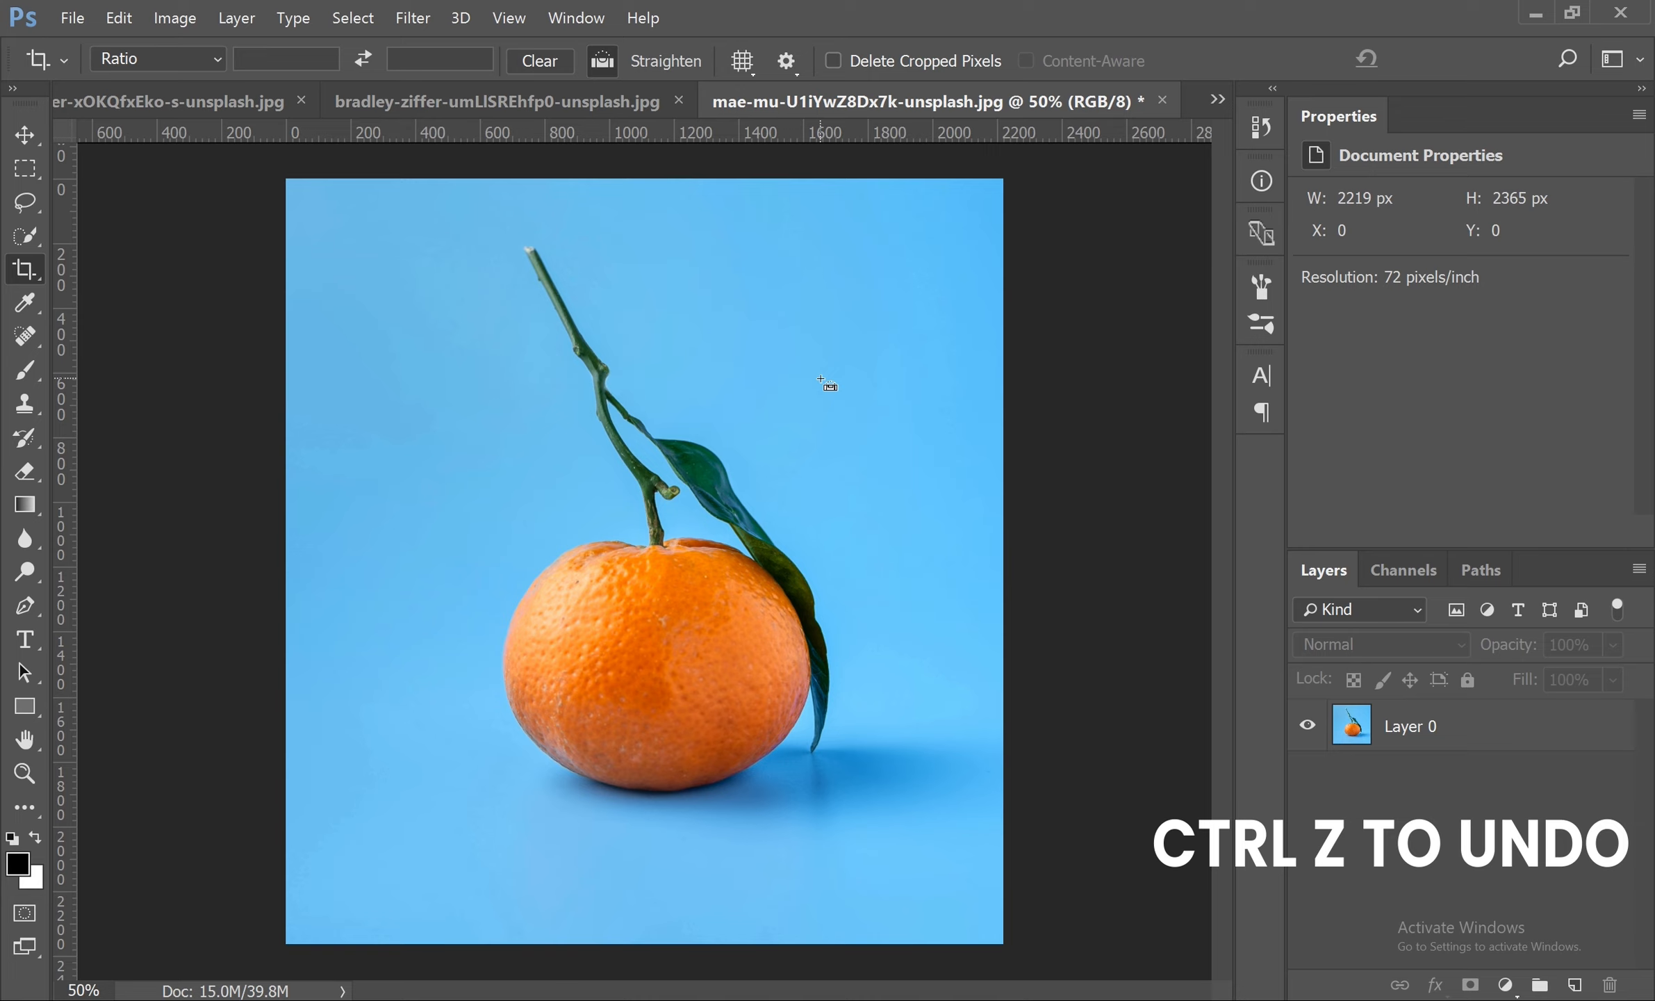
{"action": "key", "text": "ctrl+z"}
{"action": "key", "text": "ctrl+minus"}
{"action": "key", "text": "ctrl+minus"}
{"action": "key", "text": "ctrl+minus"}
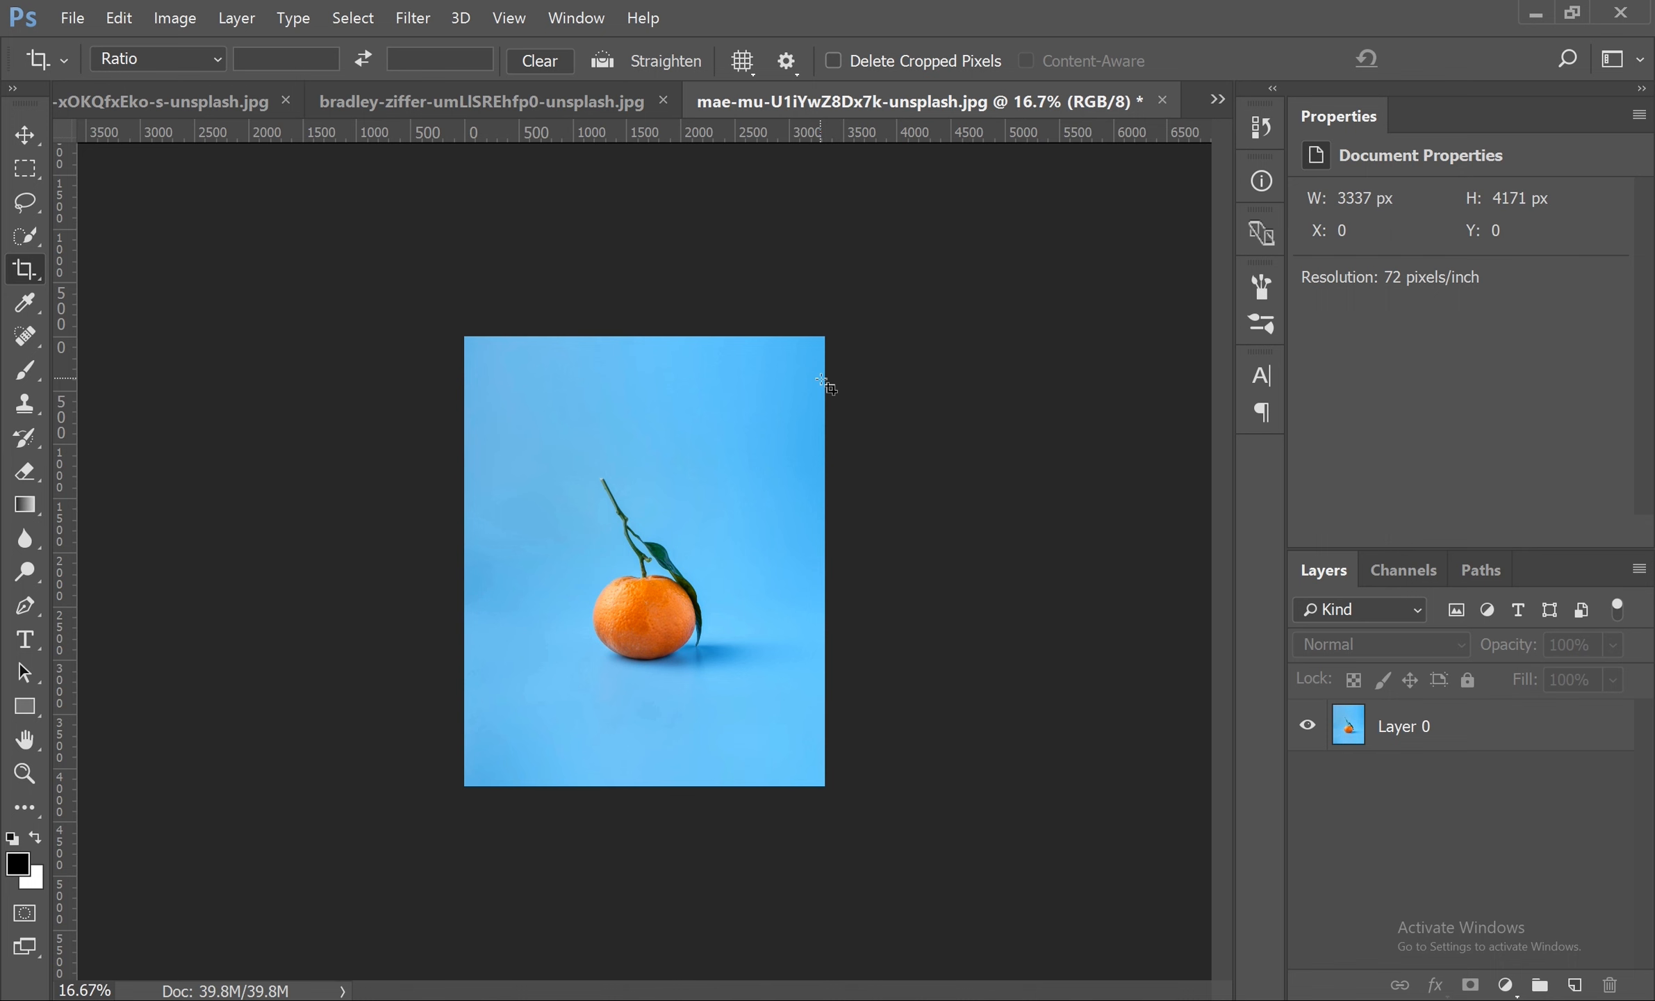
{"action": "key", "text": "ctrl"}
{"action": "key", "text": "ctrl+plus"}
{"action": "key", "text": "ctrl+plus"}
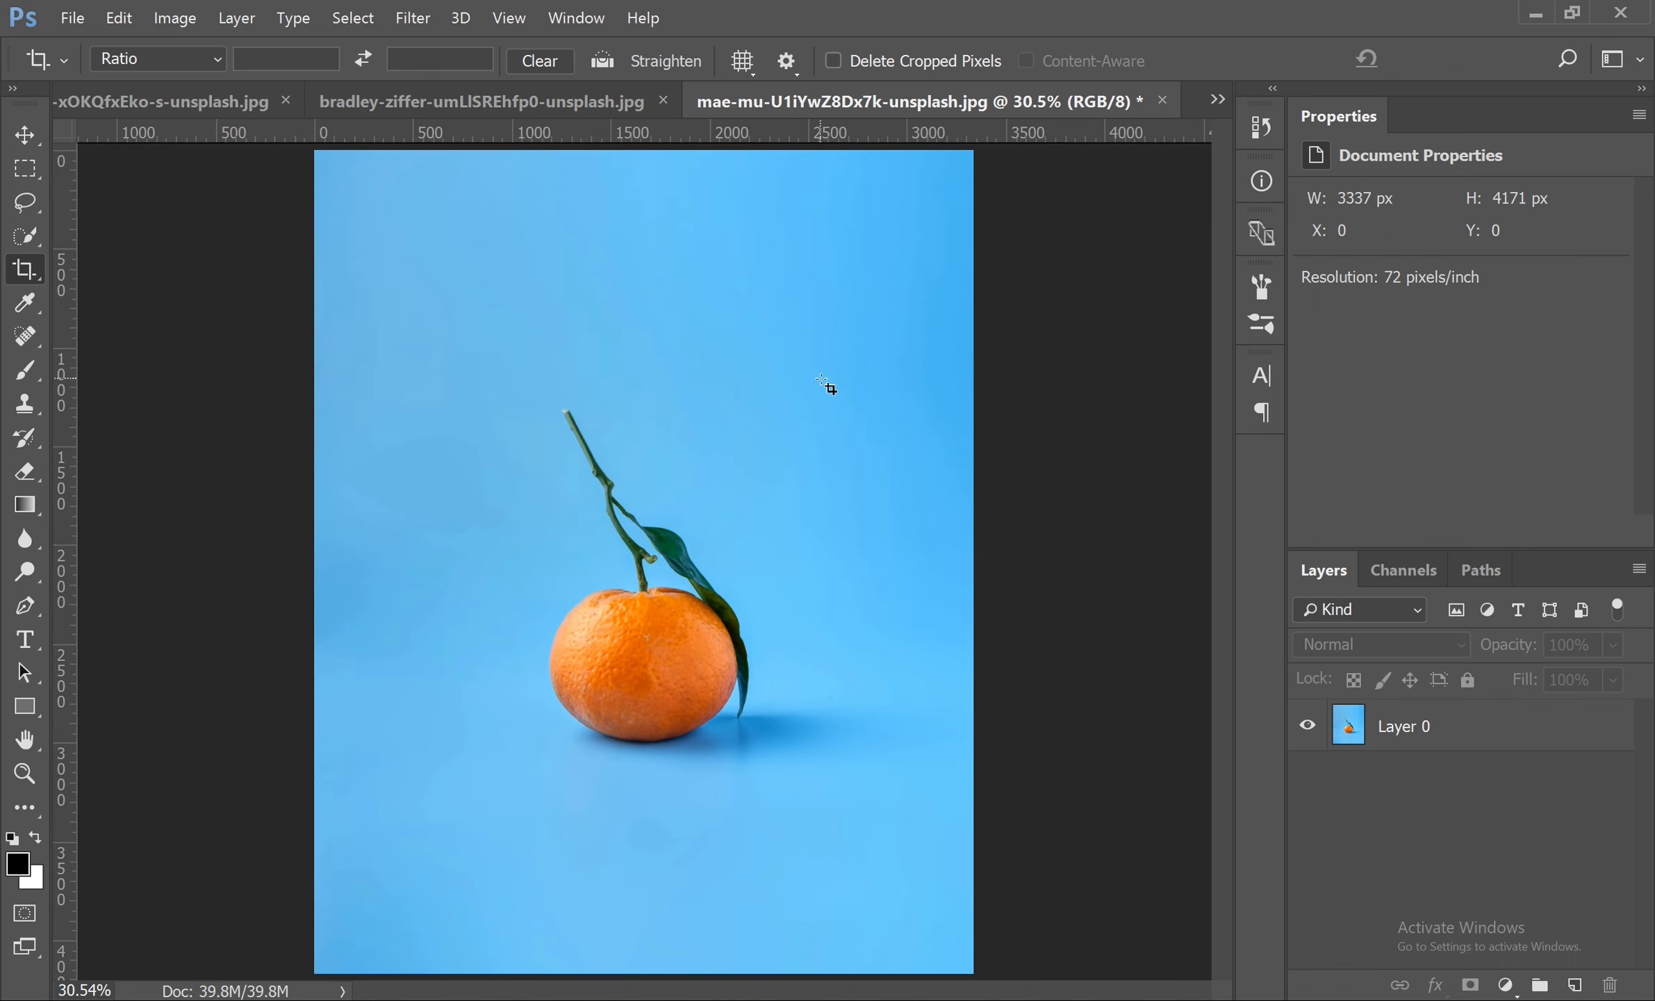
- Draw a crop frame over the whole image and discard it
{"action": "key", "text": "ctrl+minus"}
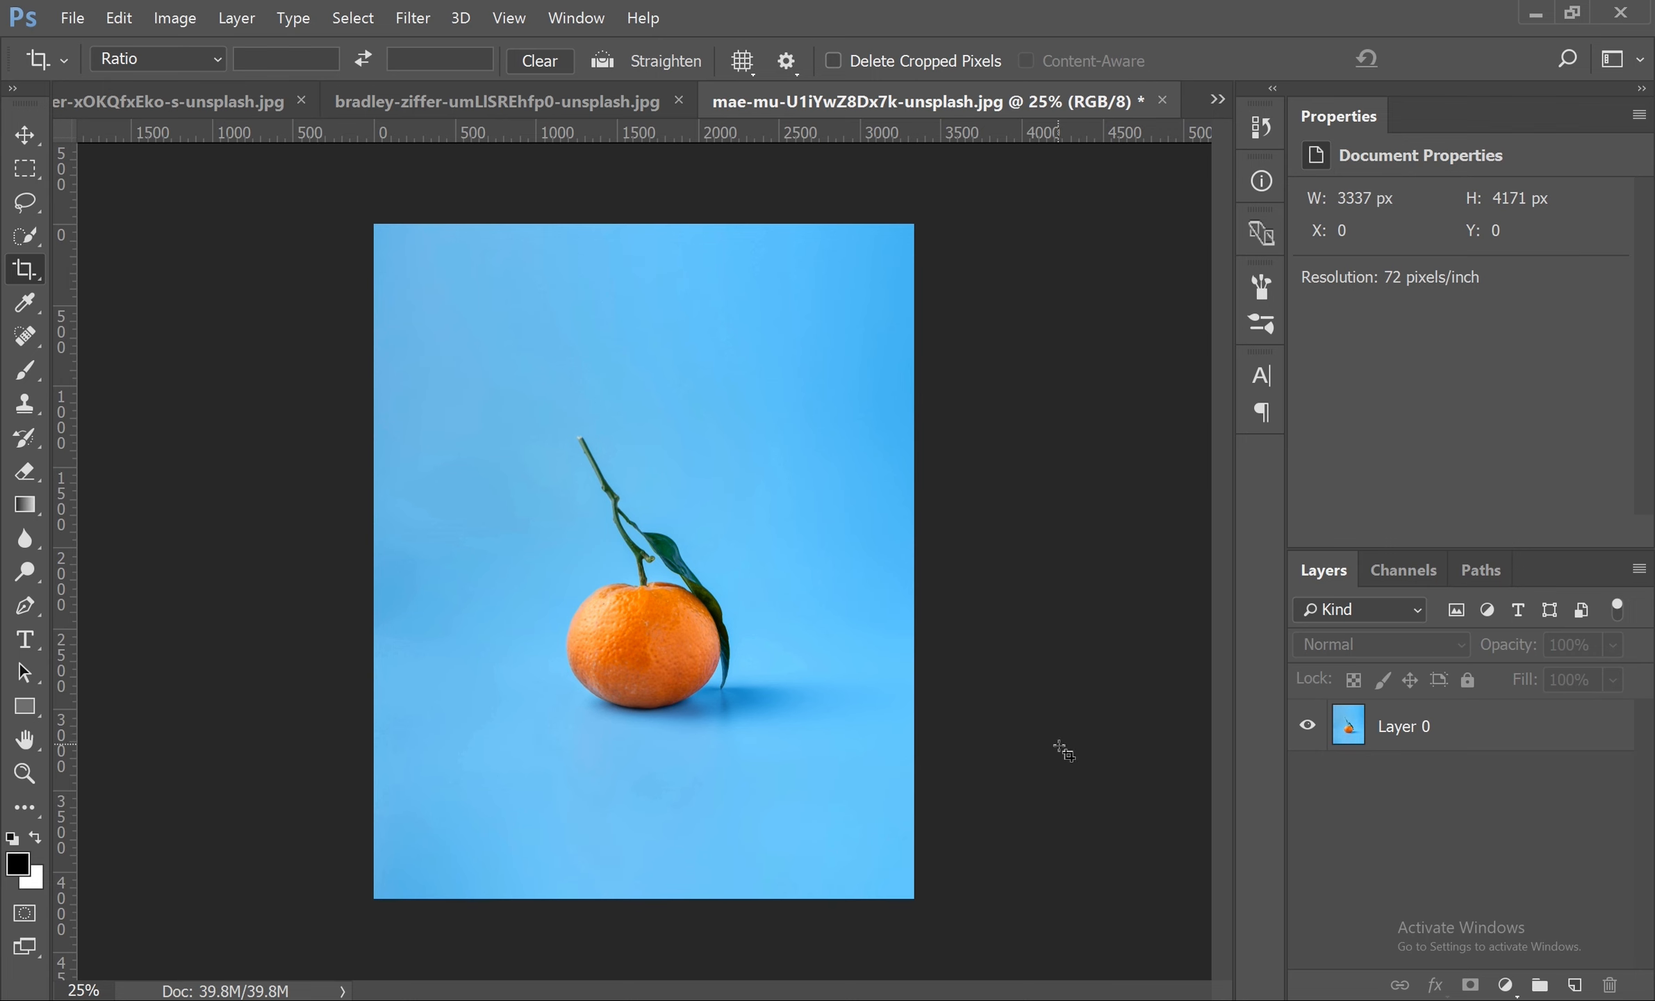
{"action": "left_click_drag", "start_coordinate": [326, 201], "coordinate": [1016, 795]}
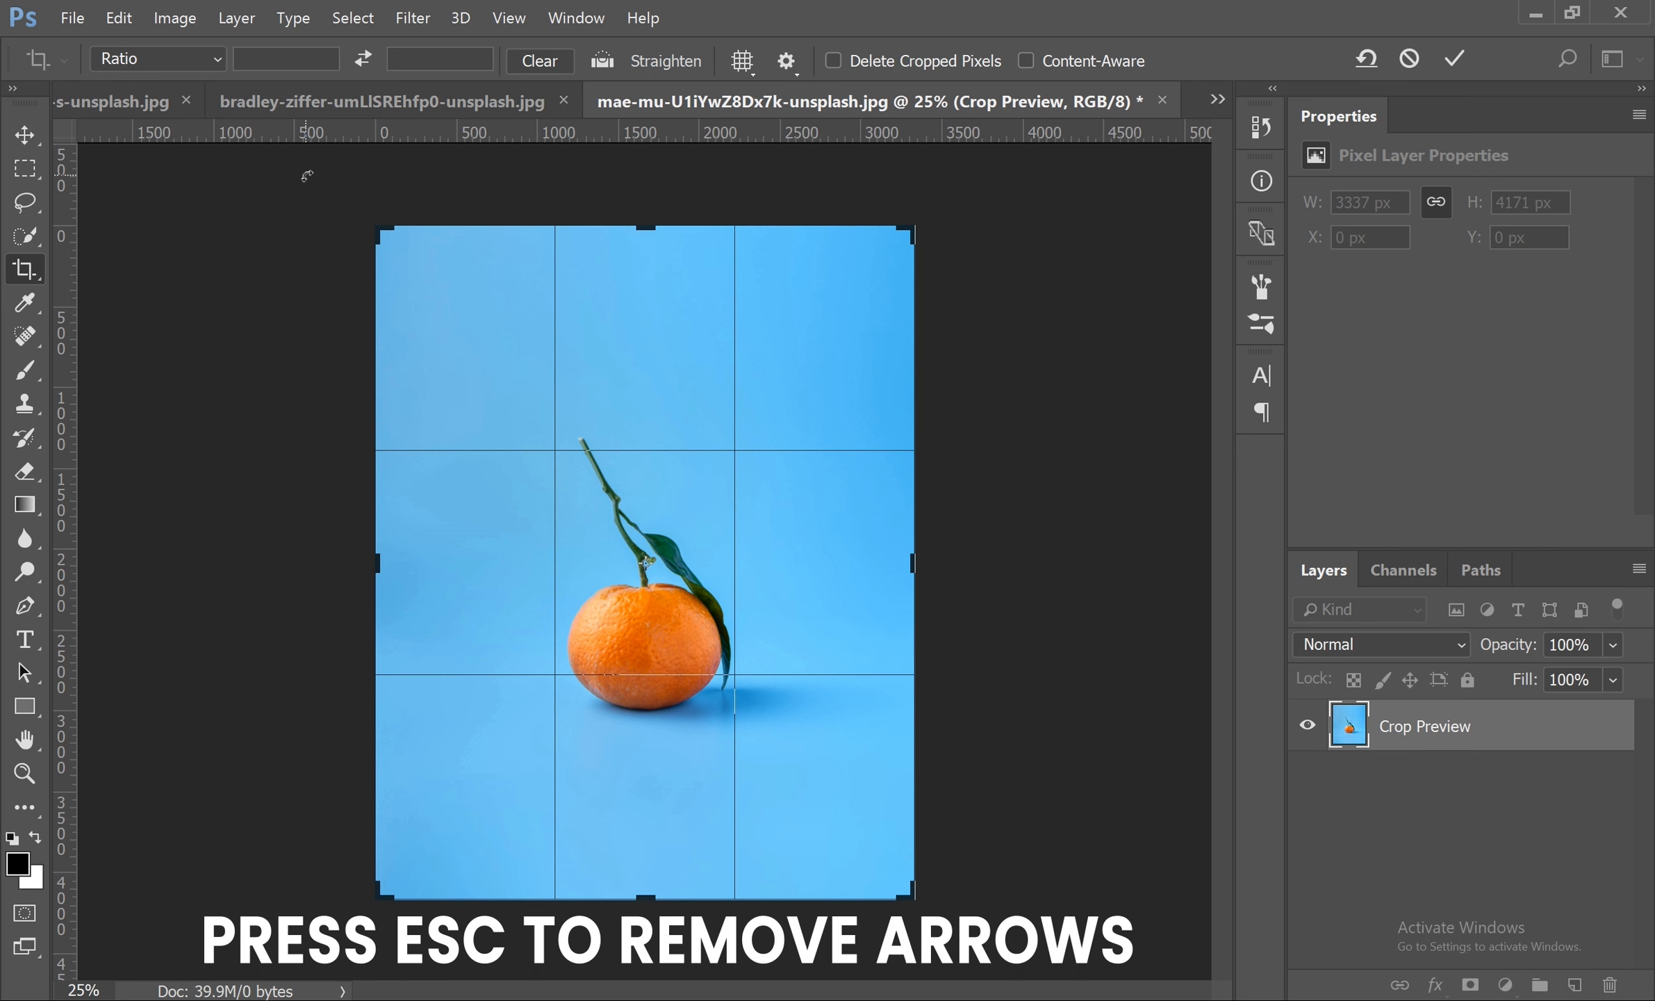
{"action": "key", "text": "Escape"}
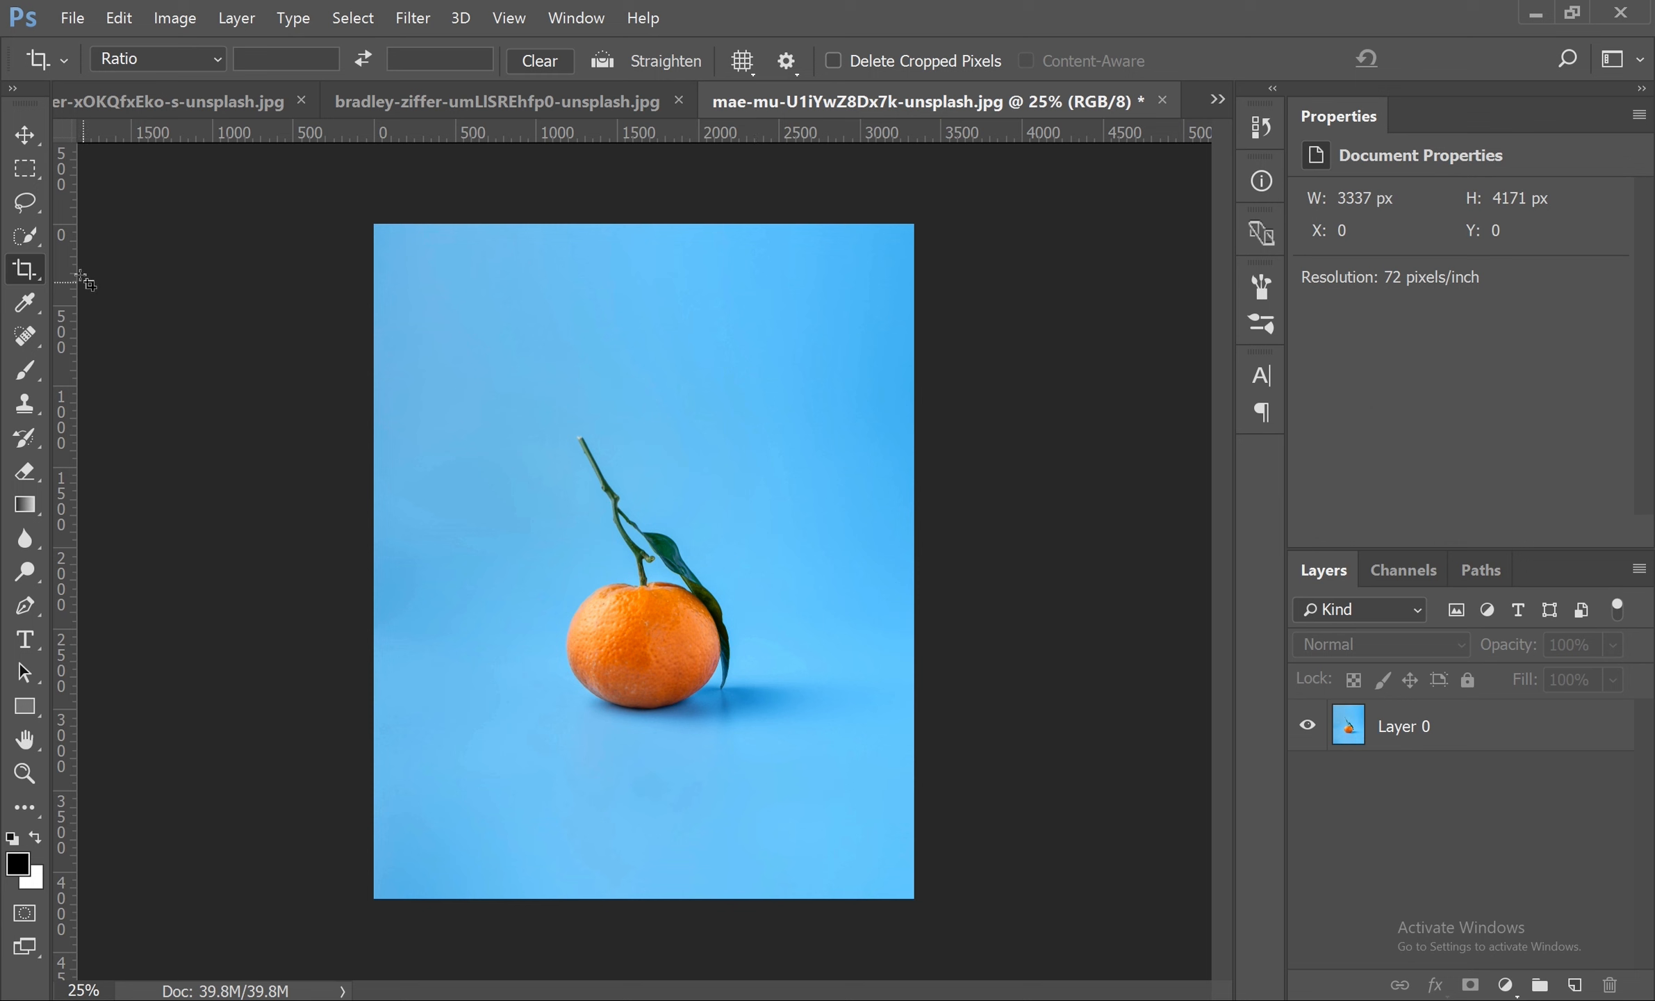
- Reactivate the Crop tool and set the crop preset to 1 : 1 (Square)
{"action": "left_click", "coordinate": [25, 135]}
{"action": "left_click_drag", "start_coordinate": [9, 272], "coordinate": [104, 271]}
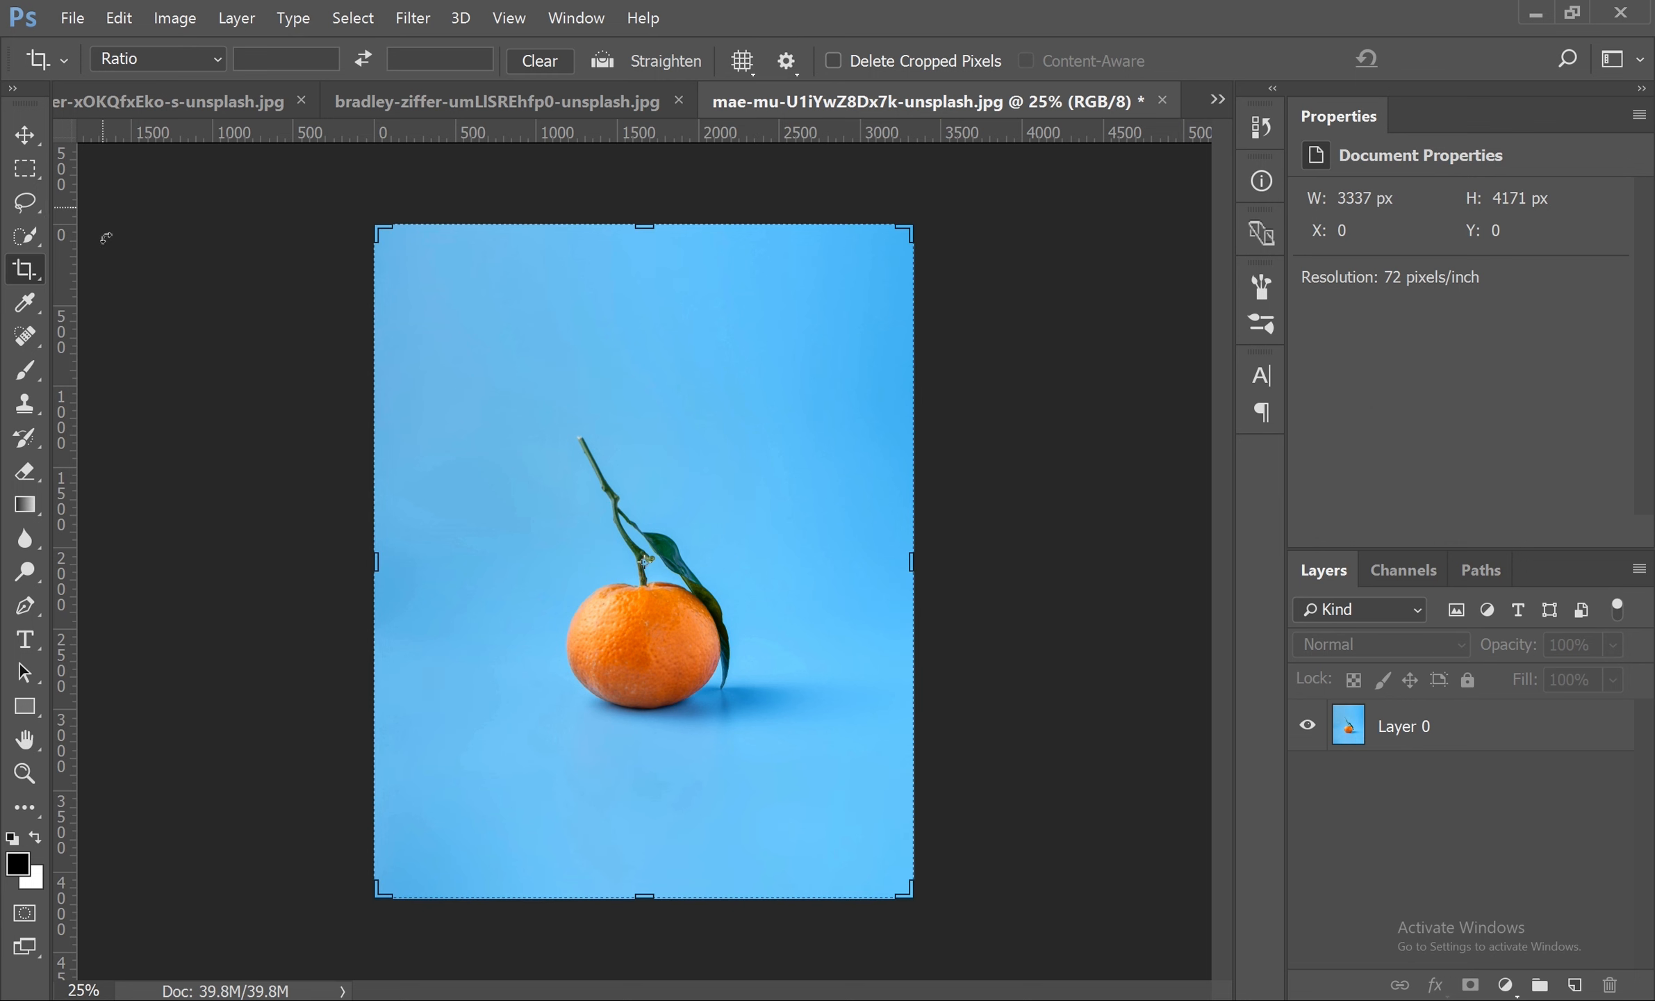
{"action": "left_click", "coordinate": [186, 64]}
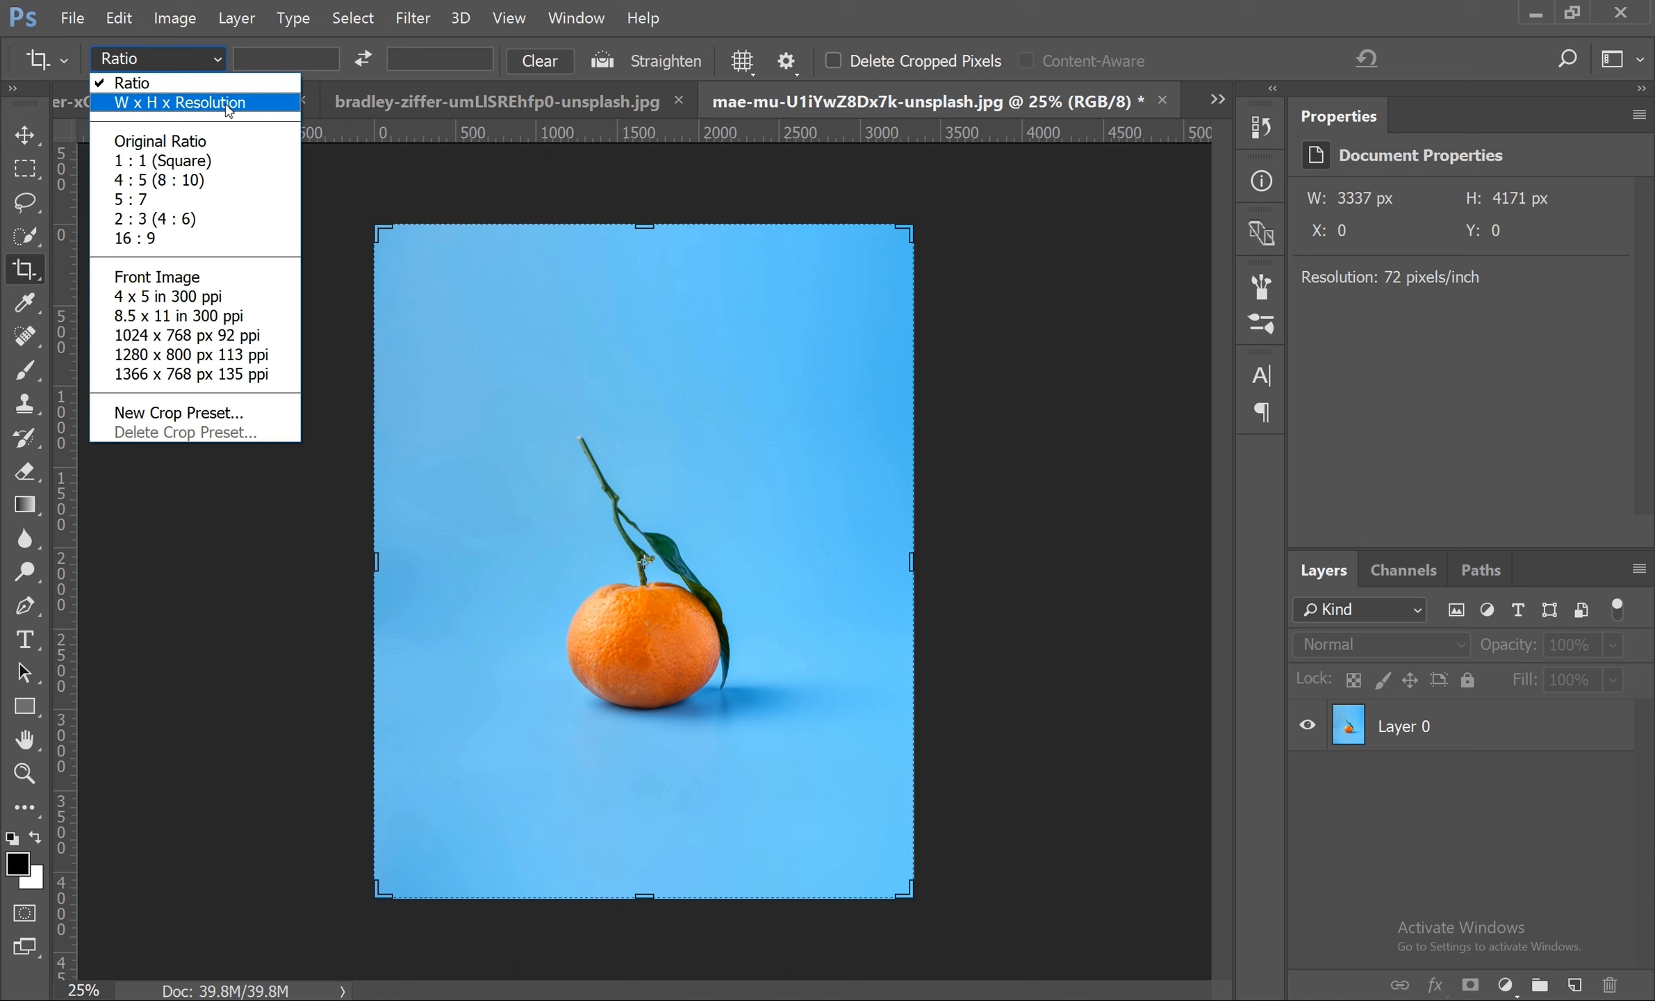
{"action": "left_click", "coordinate": [215, 162]}
- Crop the image closer around the orange using the W x H x Resolution preset with 3337 × 4171 px at 72 px/in
{"action": "left_click", "coordinate": [174, 58]}
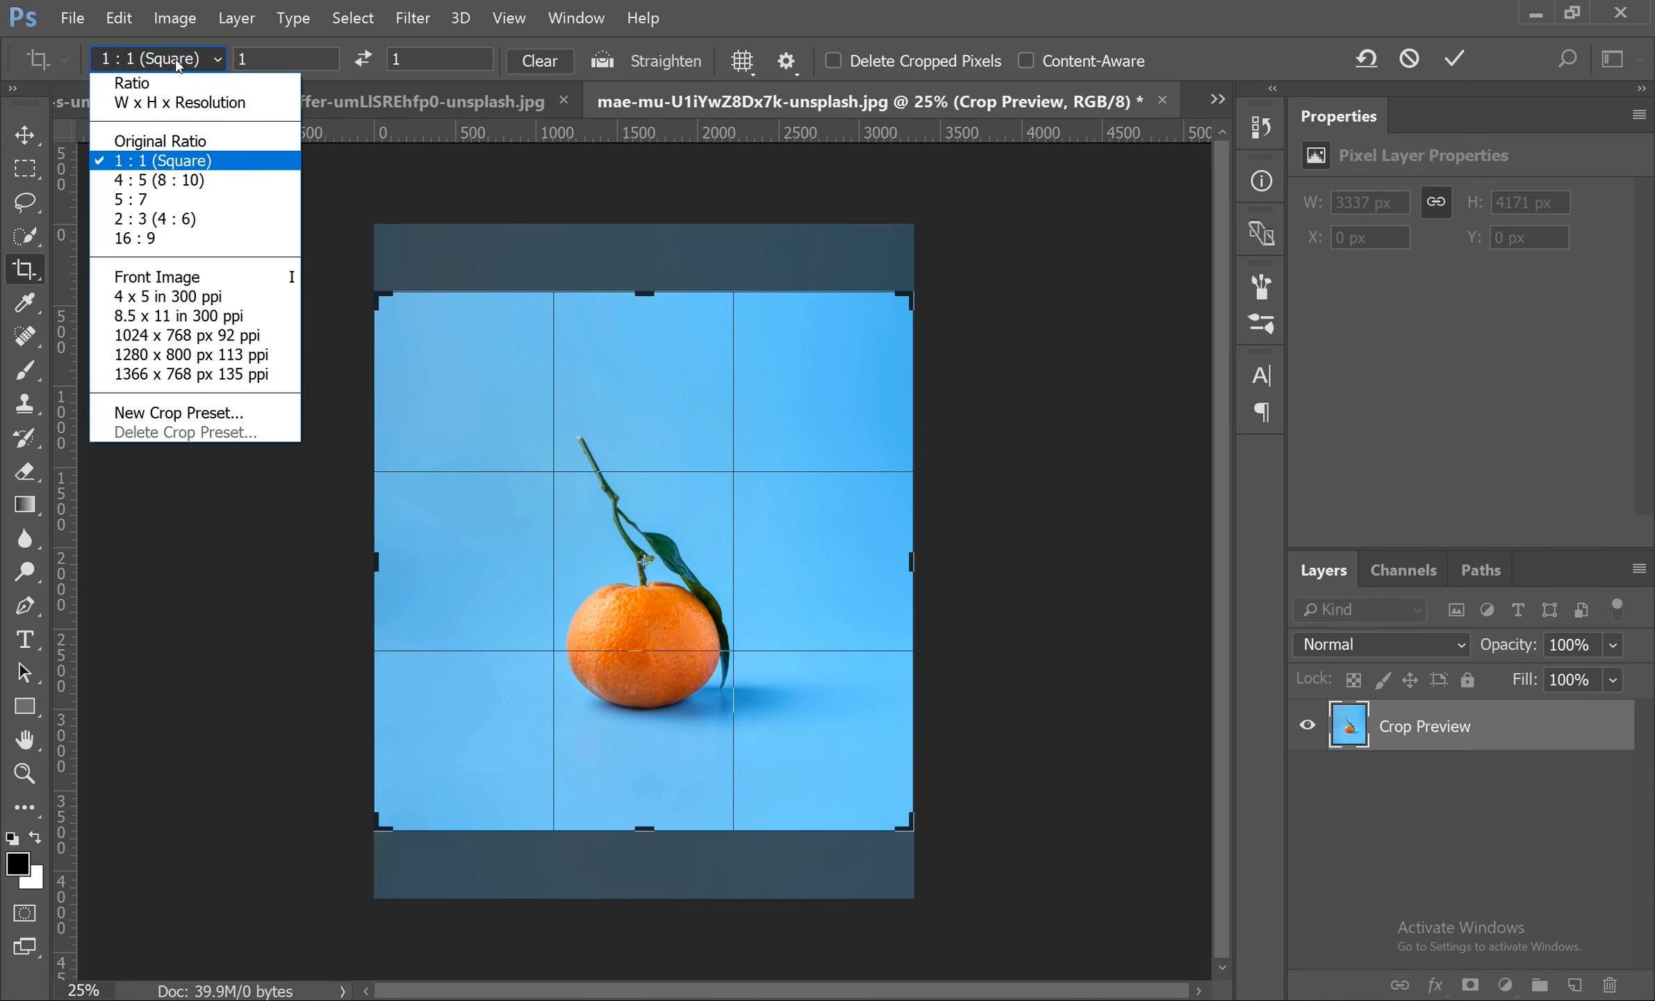
{"action": "left_click", "coordinate": [235, 105]}
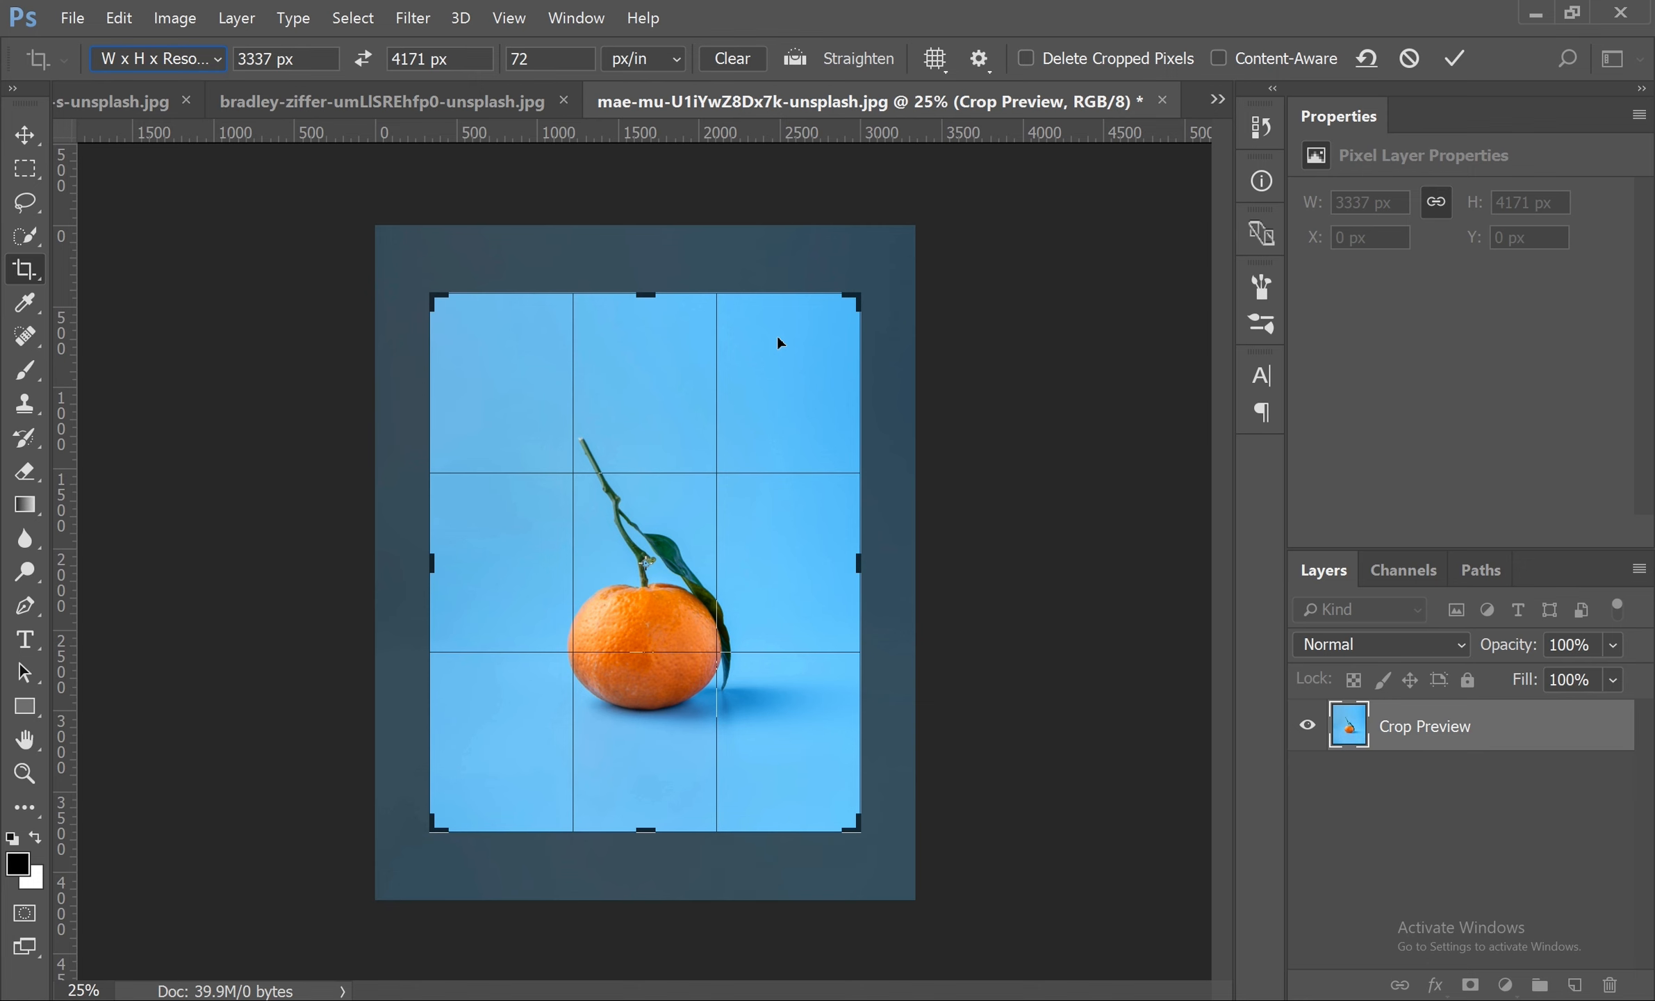
{"action": "left_click_drag", "start_coordinate": [859, 301], "coordinate": [817, 351]}
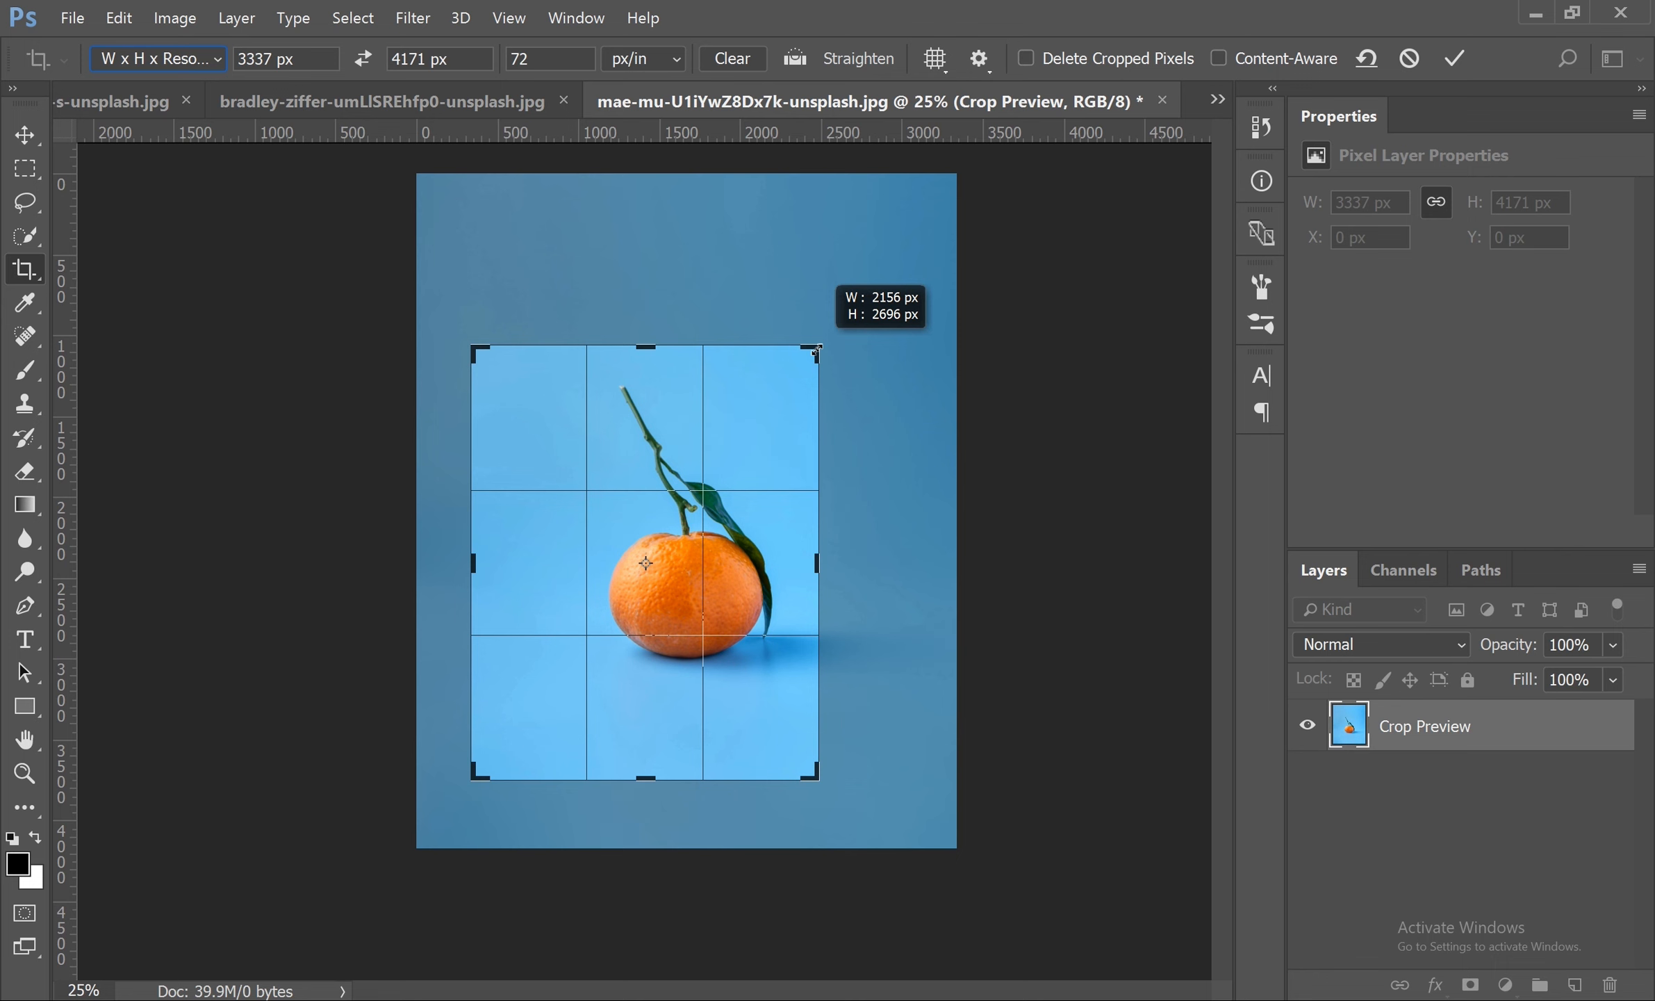
{"action": "left_click_drag", "start_coordinate": [817, 351], "coordinate": [851, 344]}
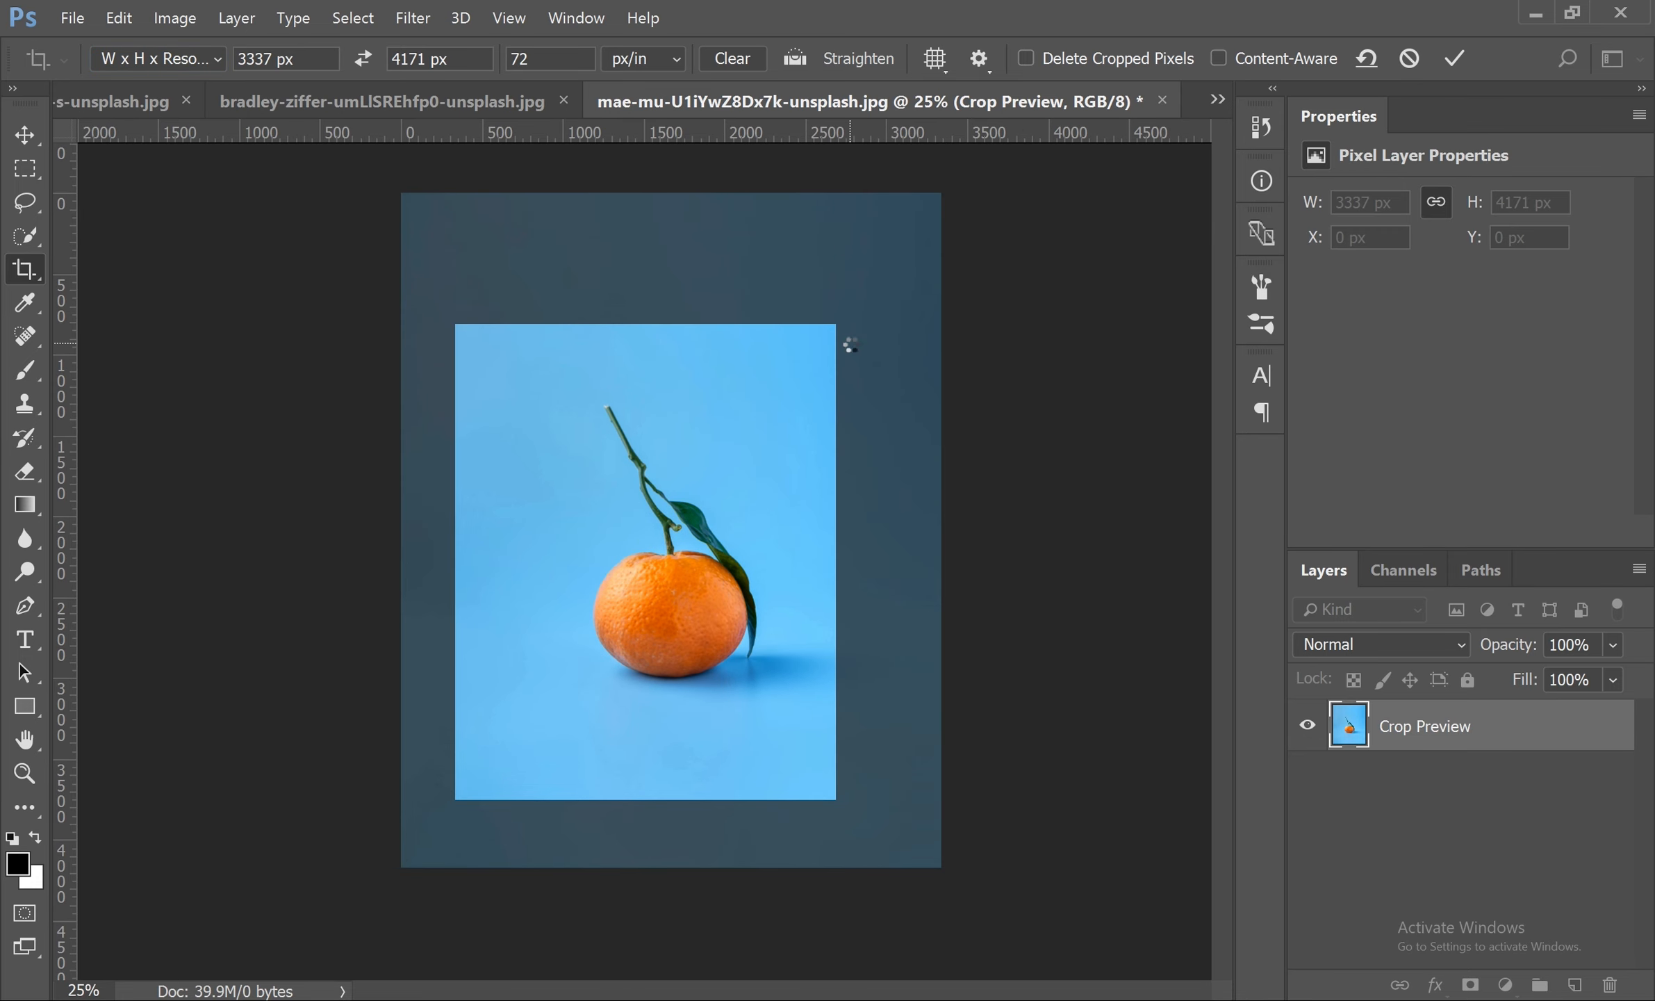
{"action": "key", "text": "Return"}
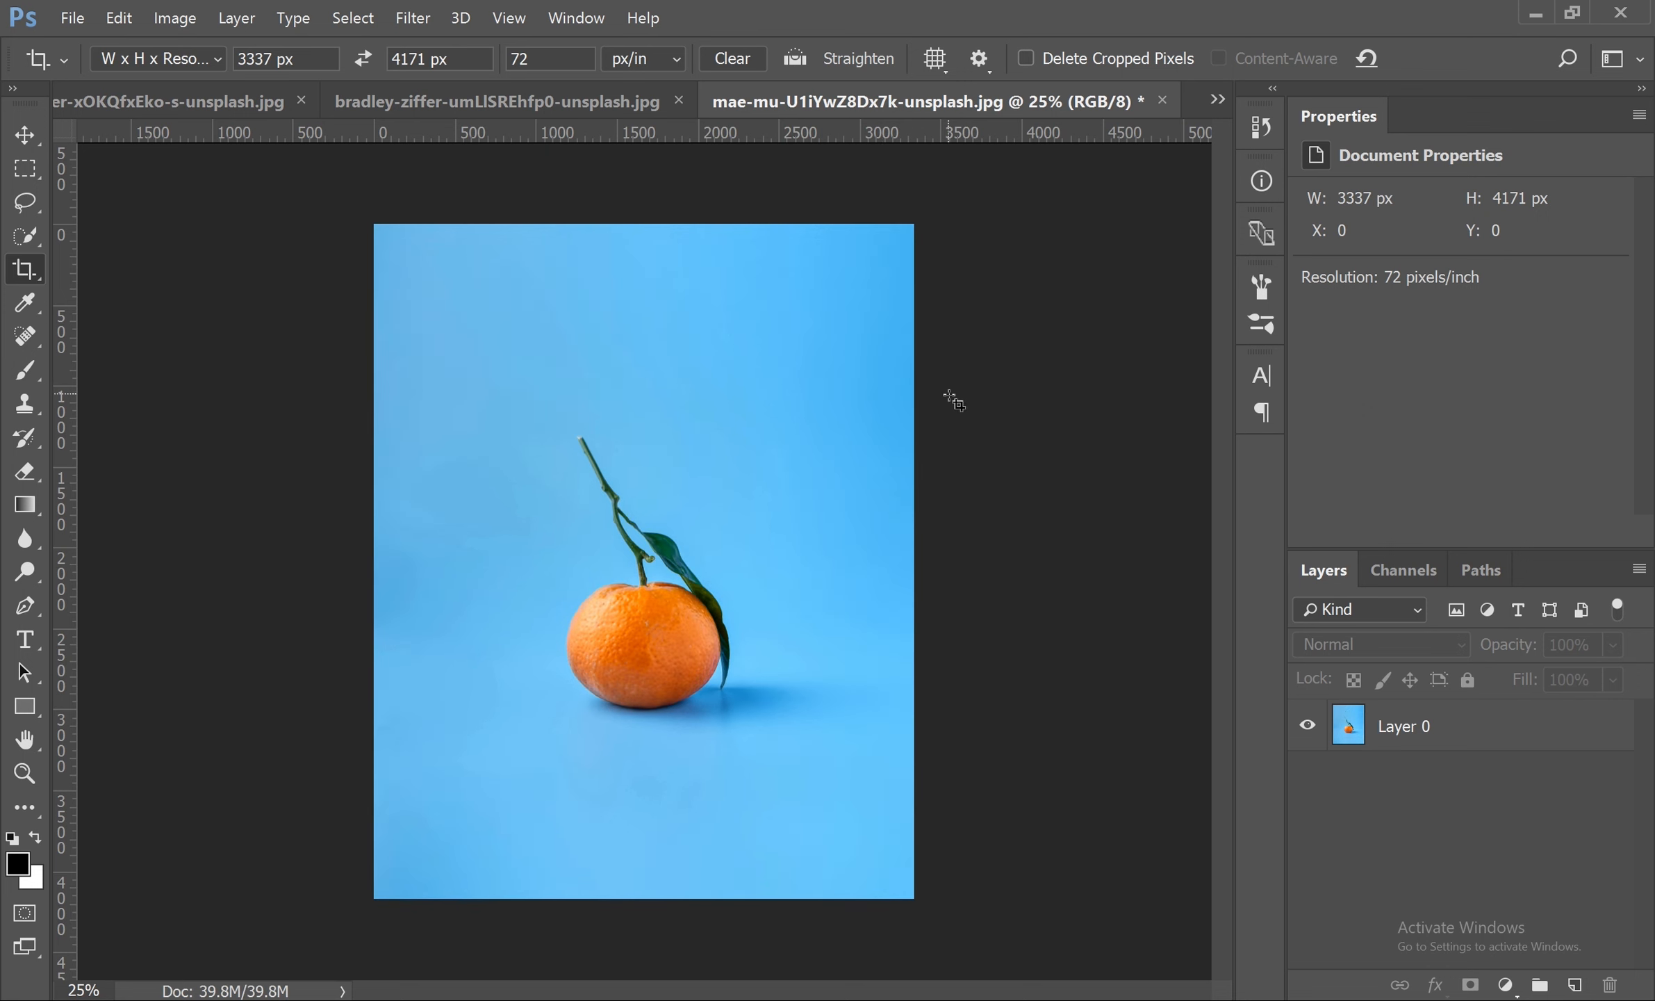
- Try a slightly smaller crop frame constrained by the Original Ratio preset, and discard it
{"action": "left_click", "coordinate": [177, 60]}
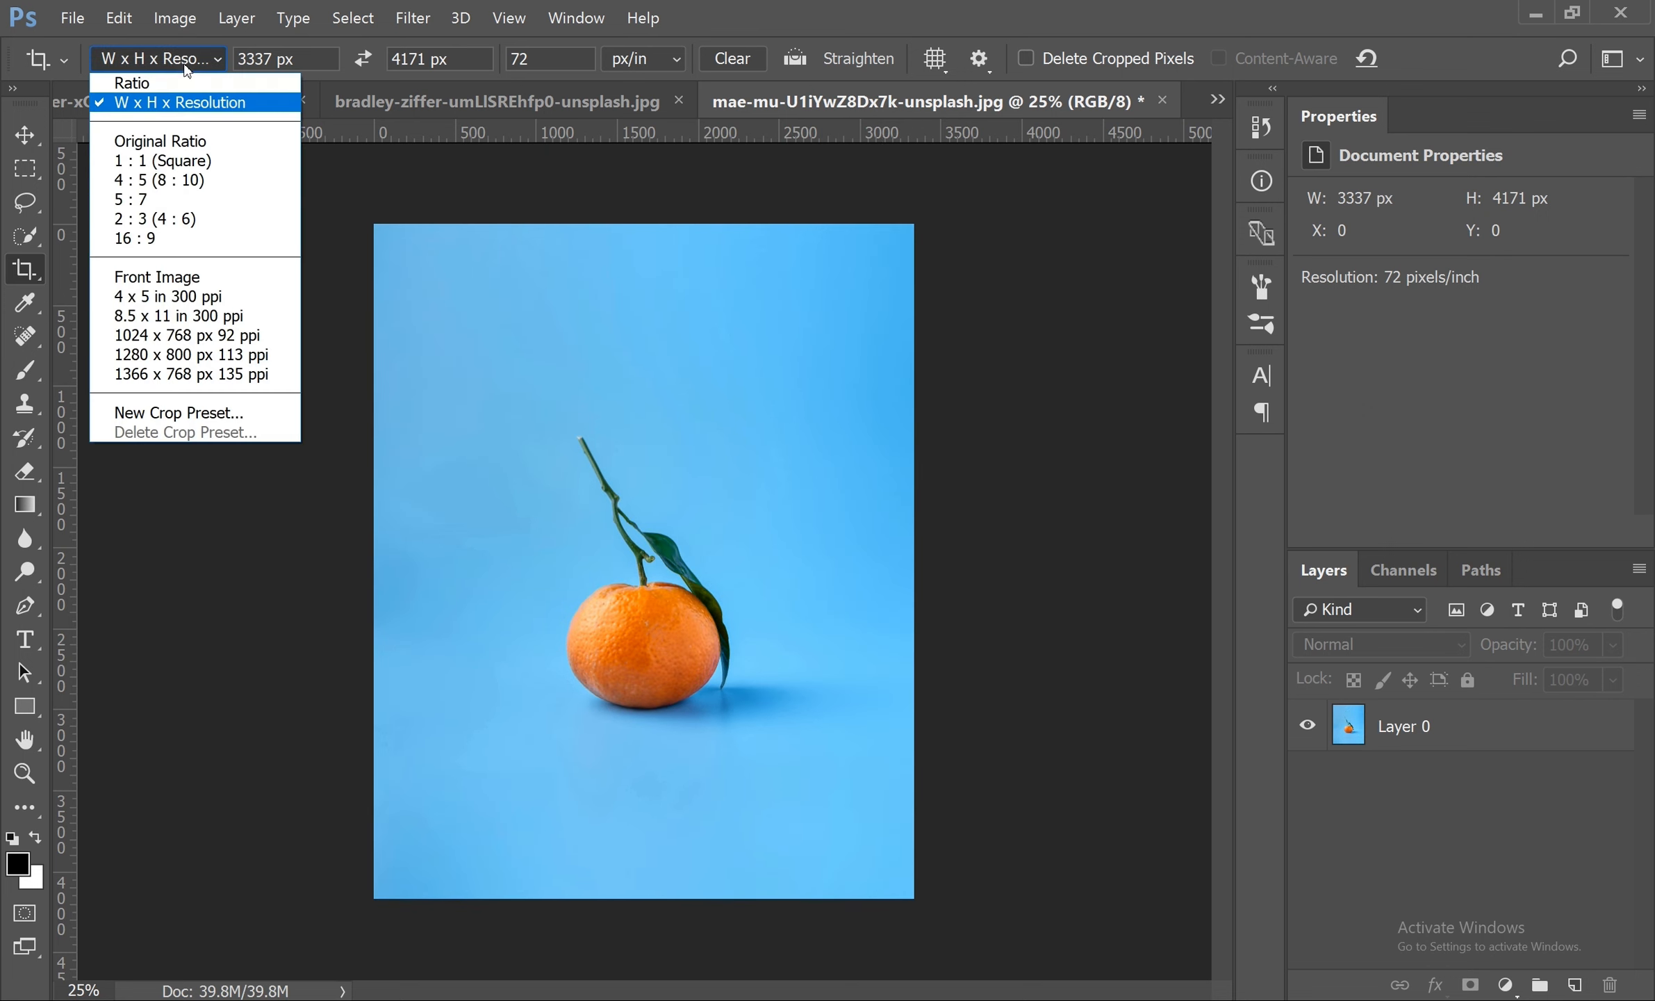
{"action": "left_click", "coordinate": [189, 139]}
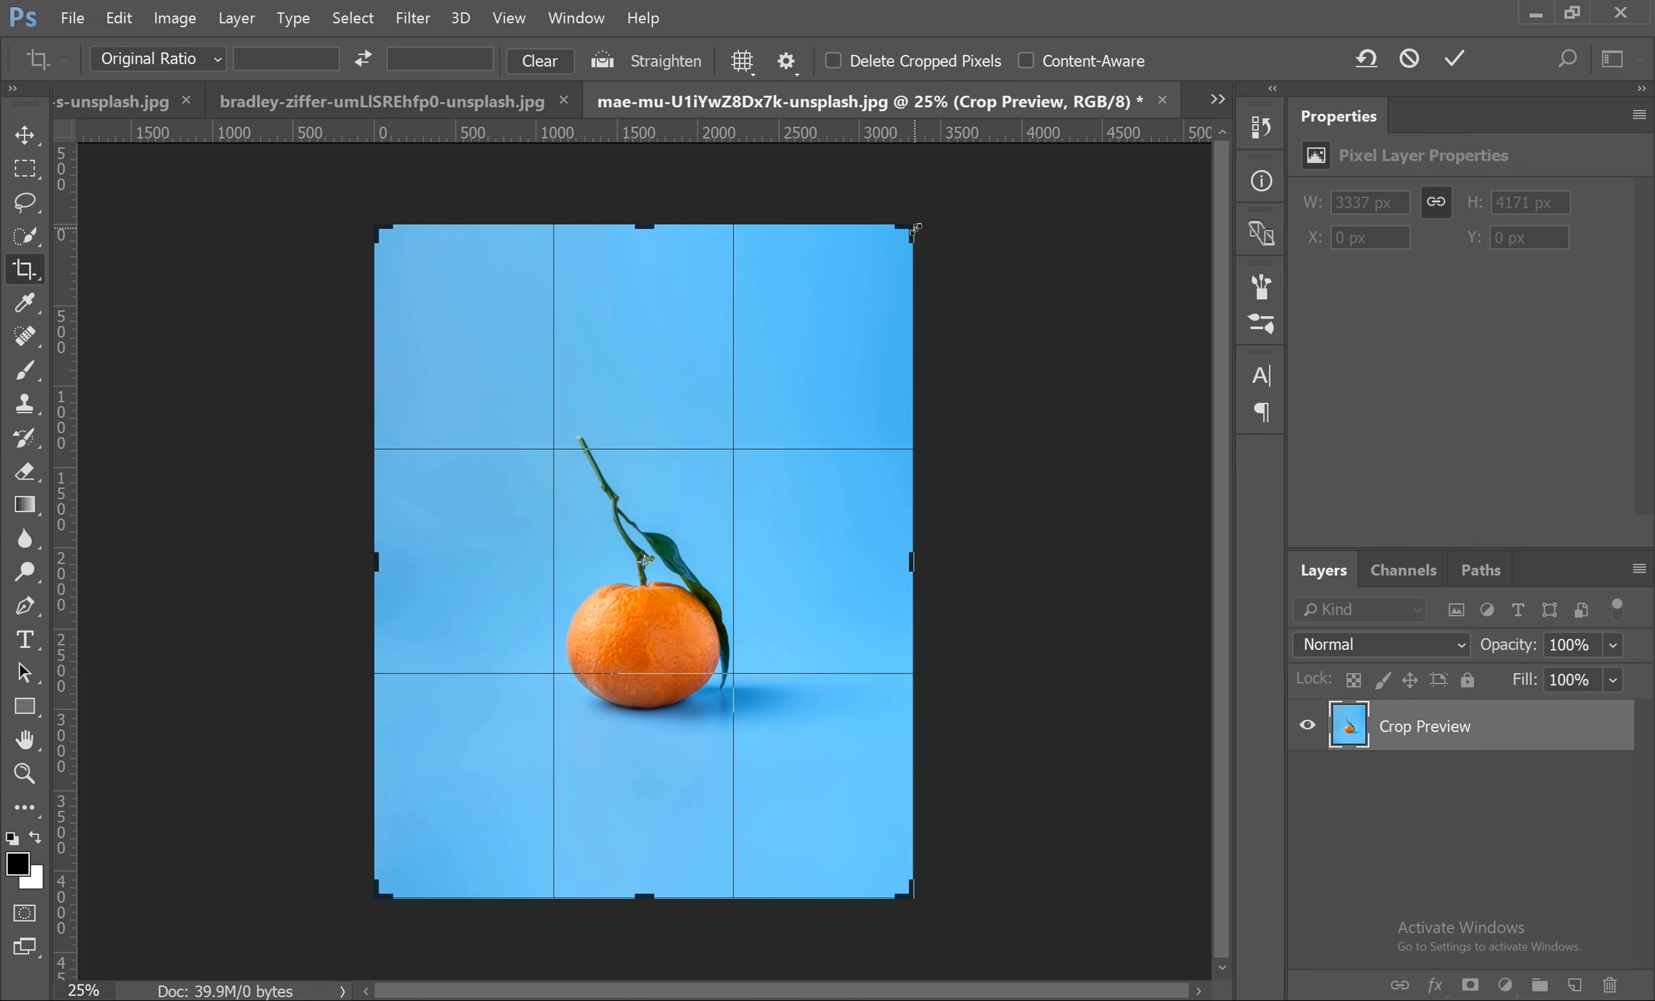
{"action": "mouse_move", "coordinate": [914, 228]}
{"action": "left_mouse_down"}
{"action": "mouse_move", "coordinate": [826, 324]}
{"action": "mouse_move", "coordinate": [859, 284]}
{"action": "mouse_move", "coordinate": [920, 266]}
{"action": "mouse_move", "coordinate": [830, 302]}
{"action": "mouse_move", "coordinate": [909, 249]}
{"action": "left_mouse_up"}
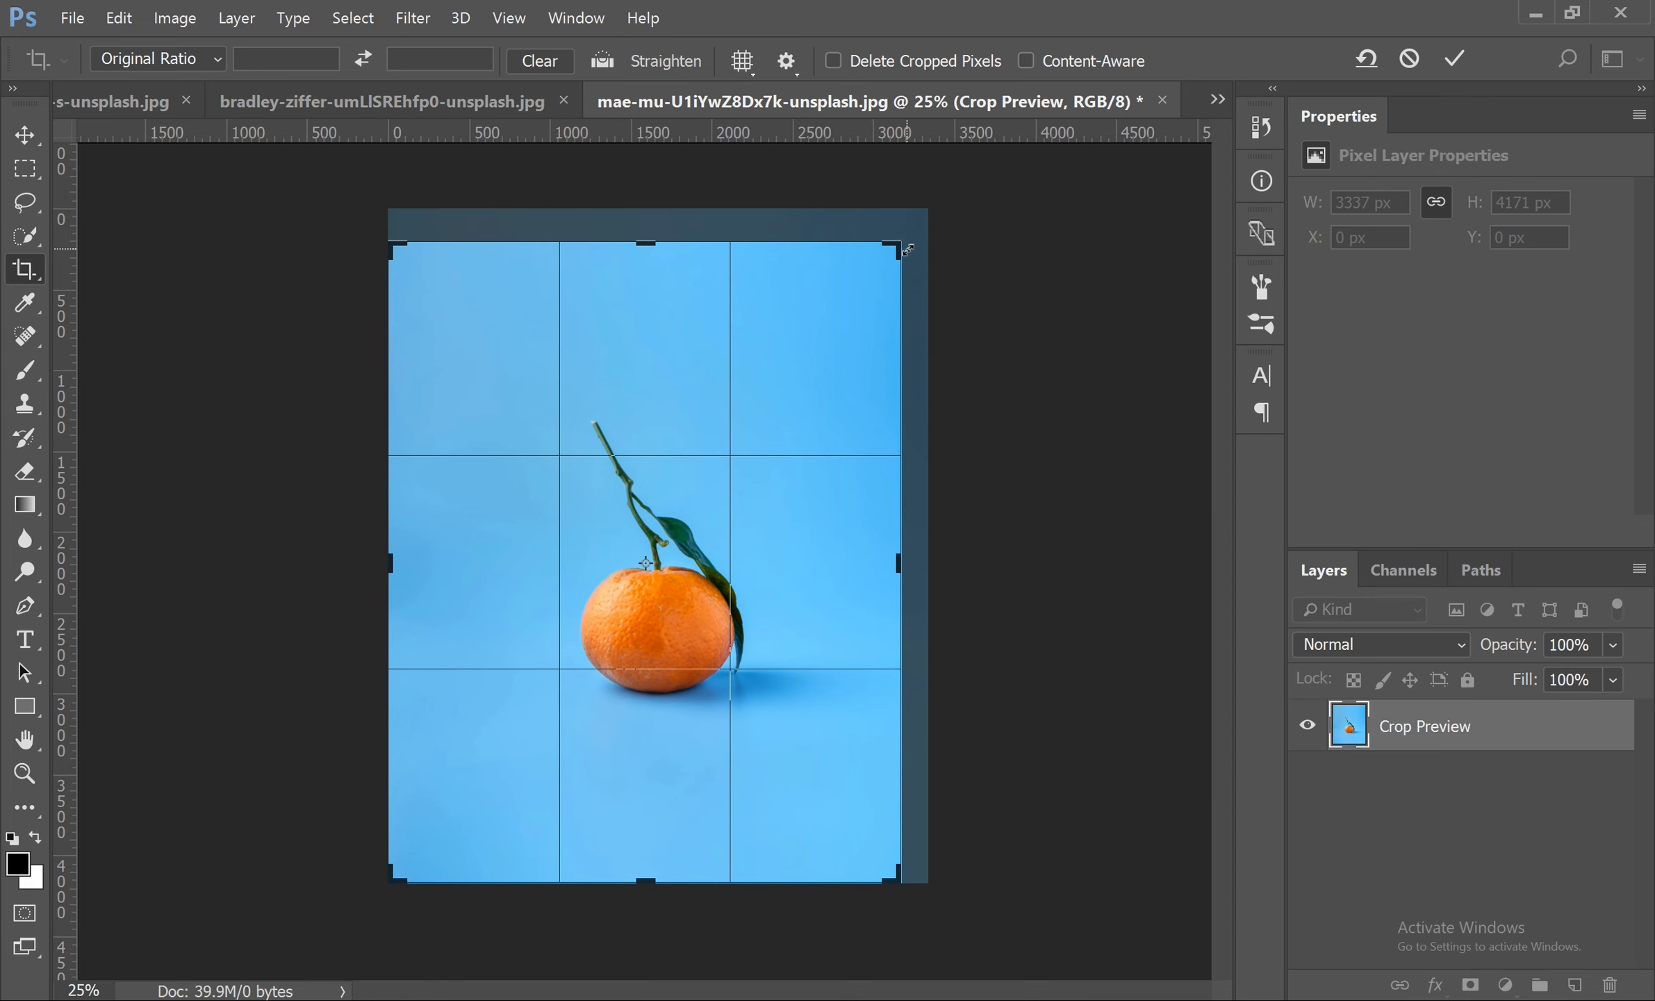
{"action": "key", "text": "Escape"}
- Crop the image to a square with the 1 : 1 (Square) preset and undo that crop
{"action": "left_click", "coordinate": [173, 59]}
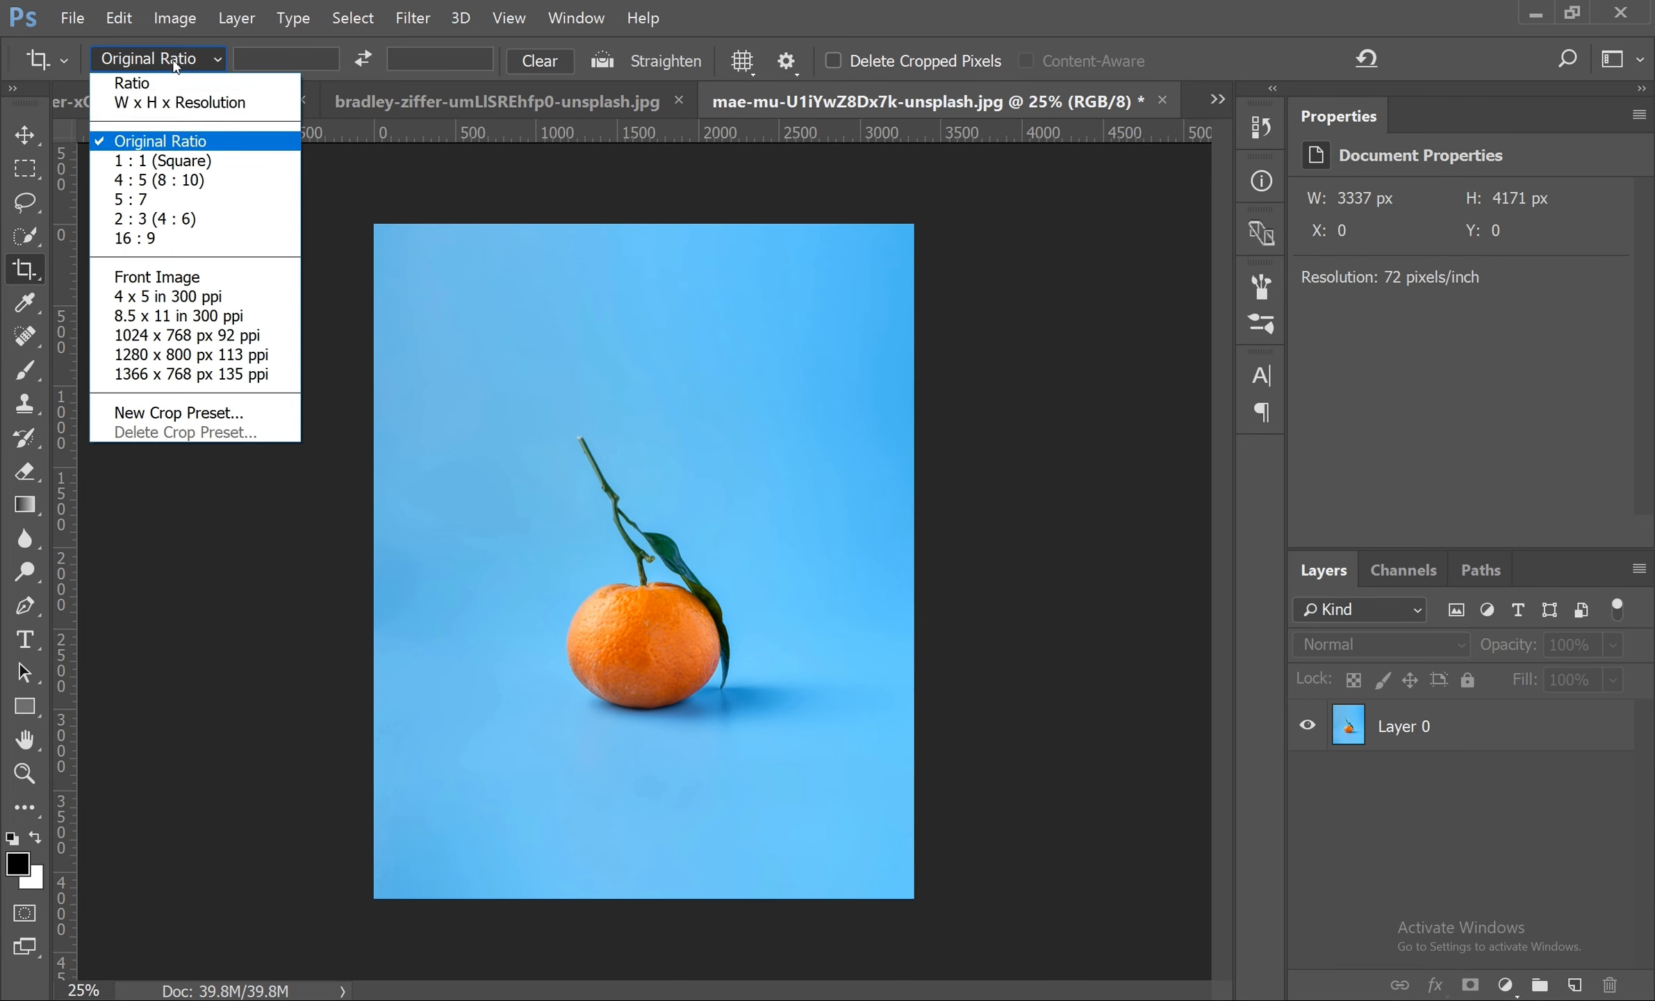
{"action": "left_click", "coordinate": [217, 162]}
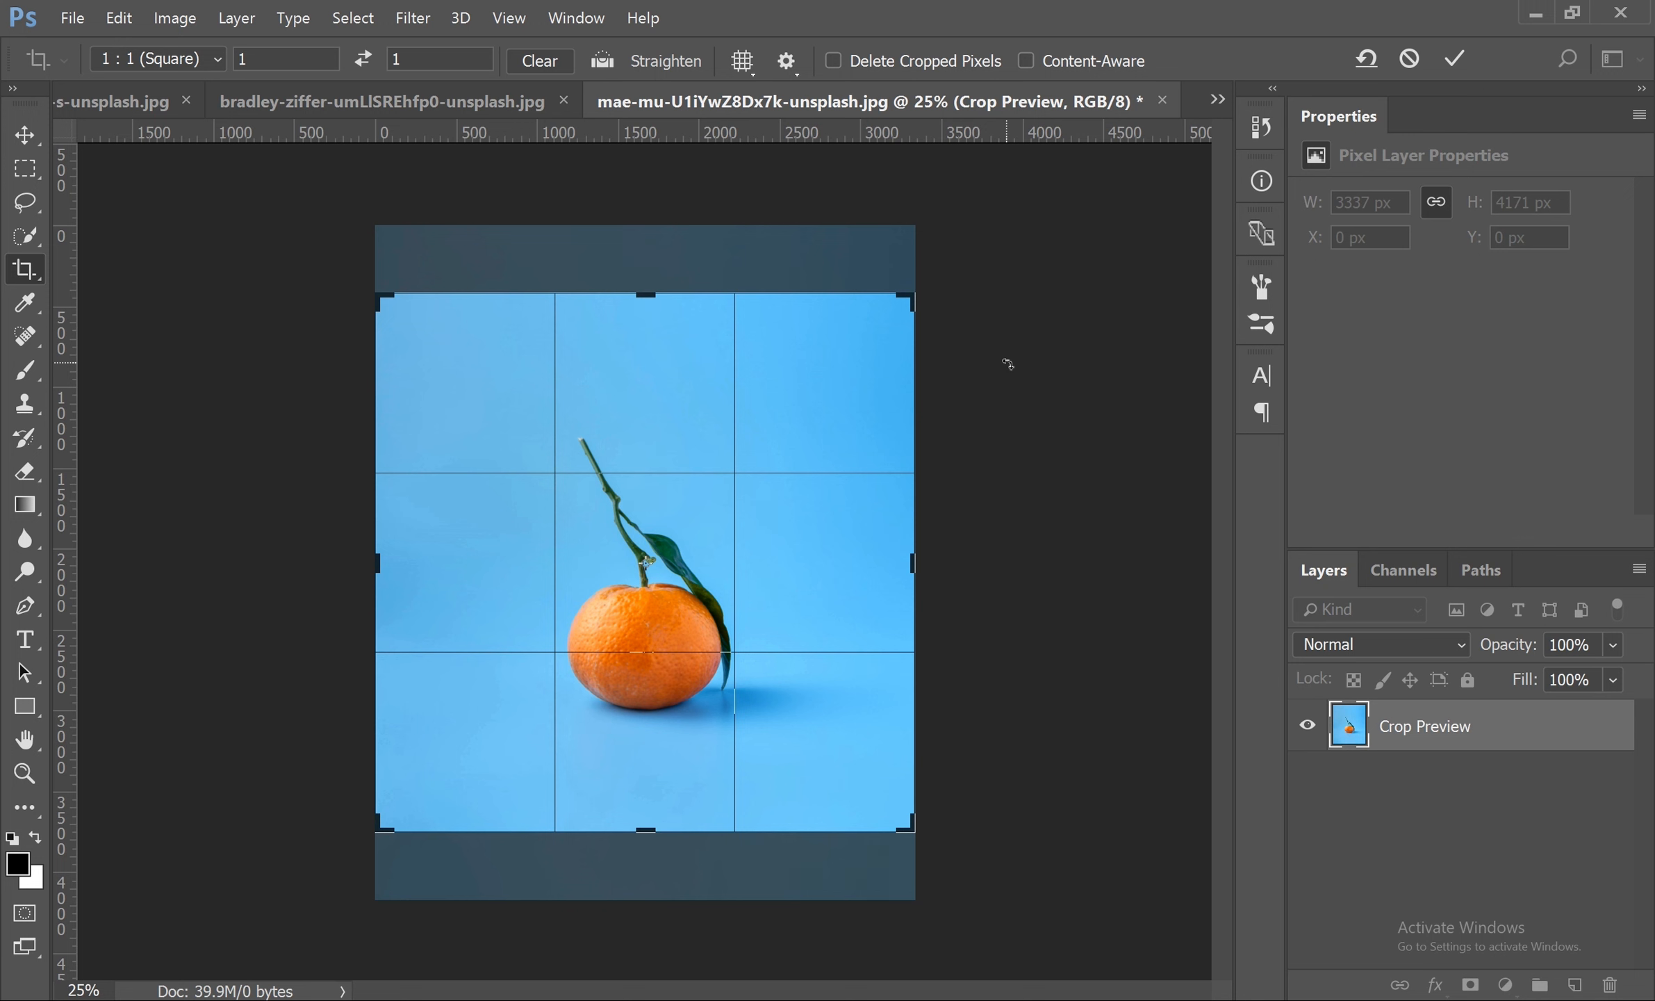
{"action": "key", "text": "Return"}
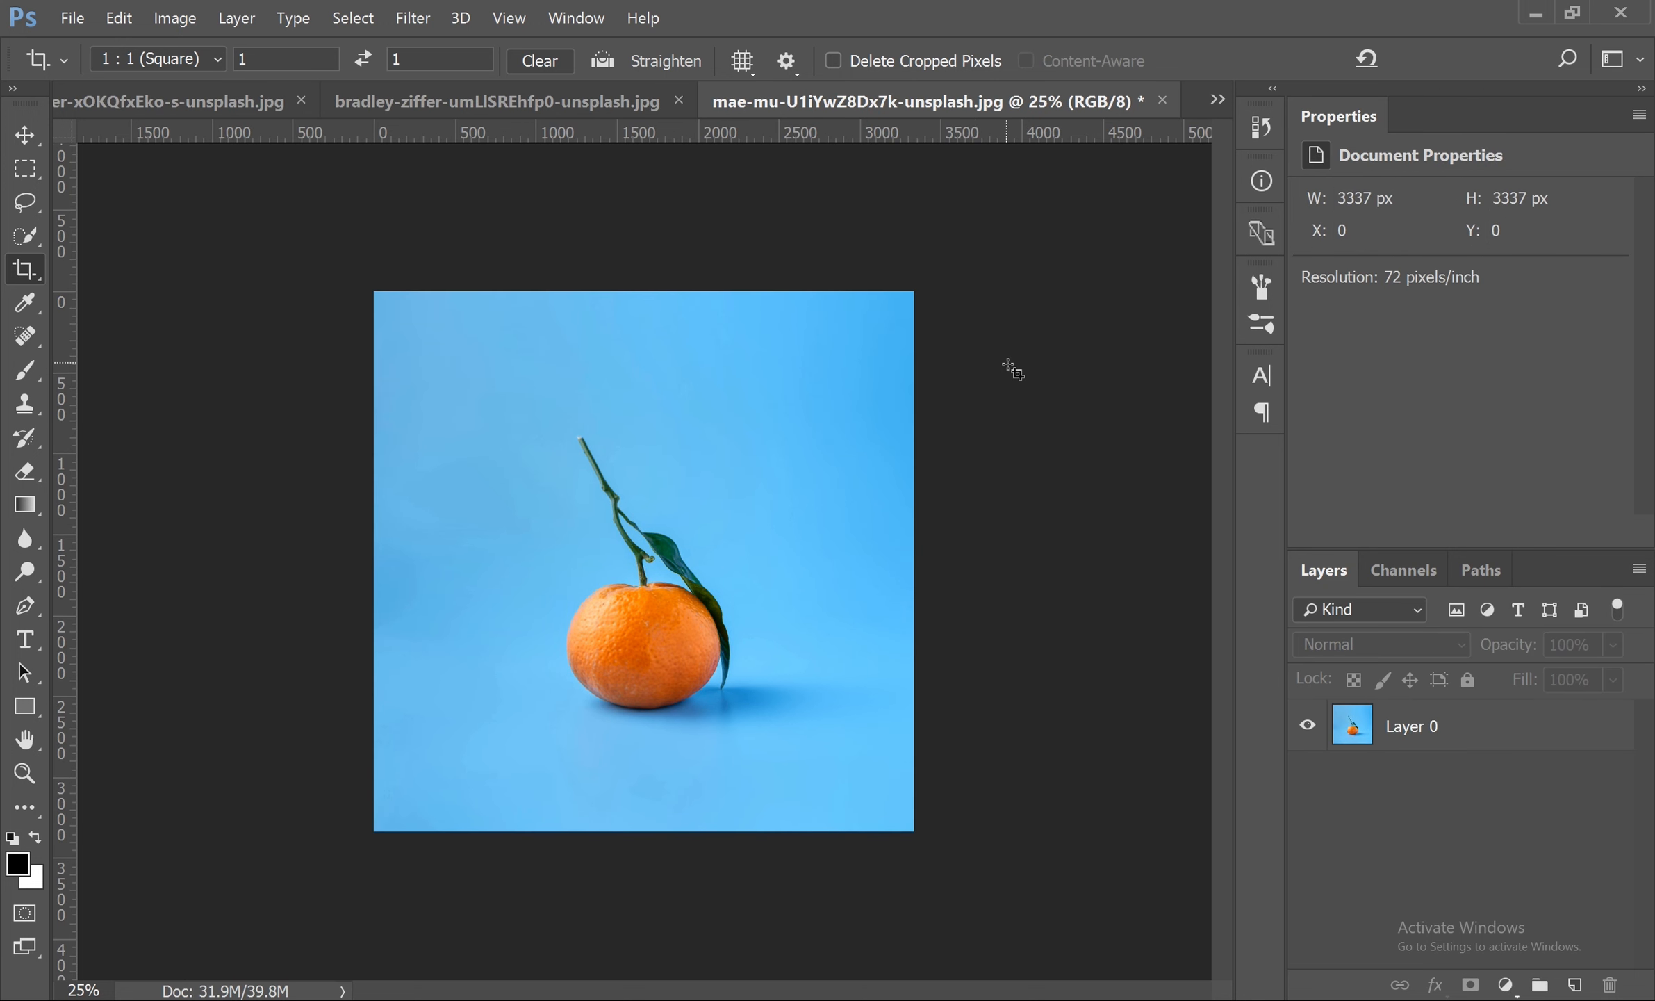
{"action": "key", "text": "v"}
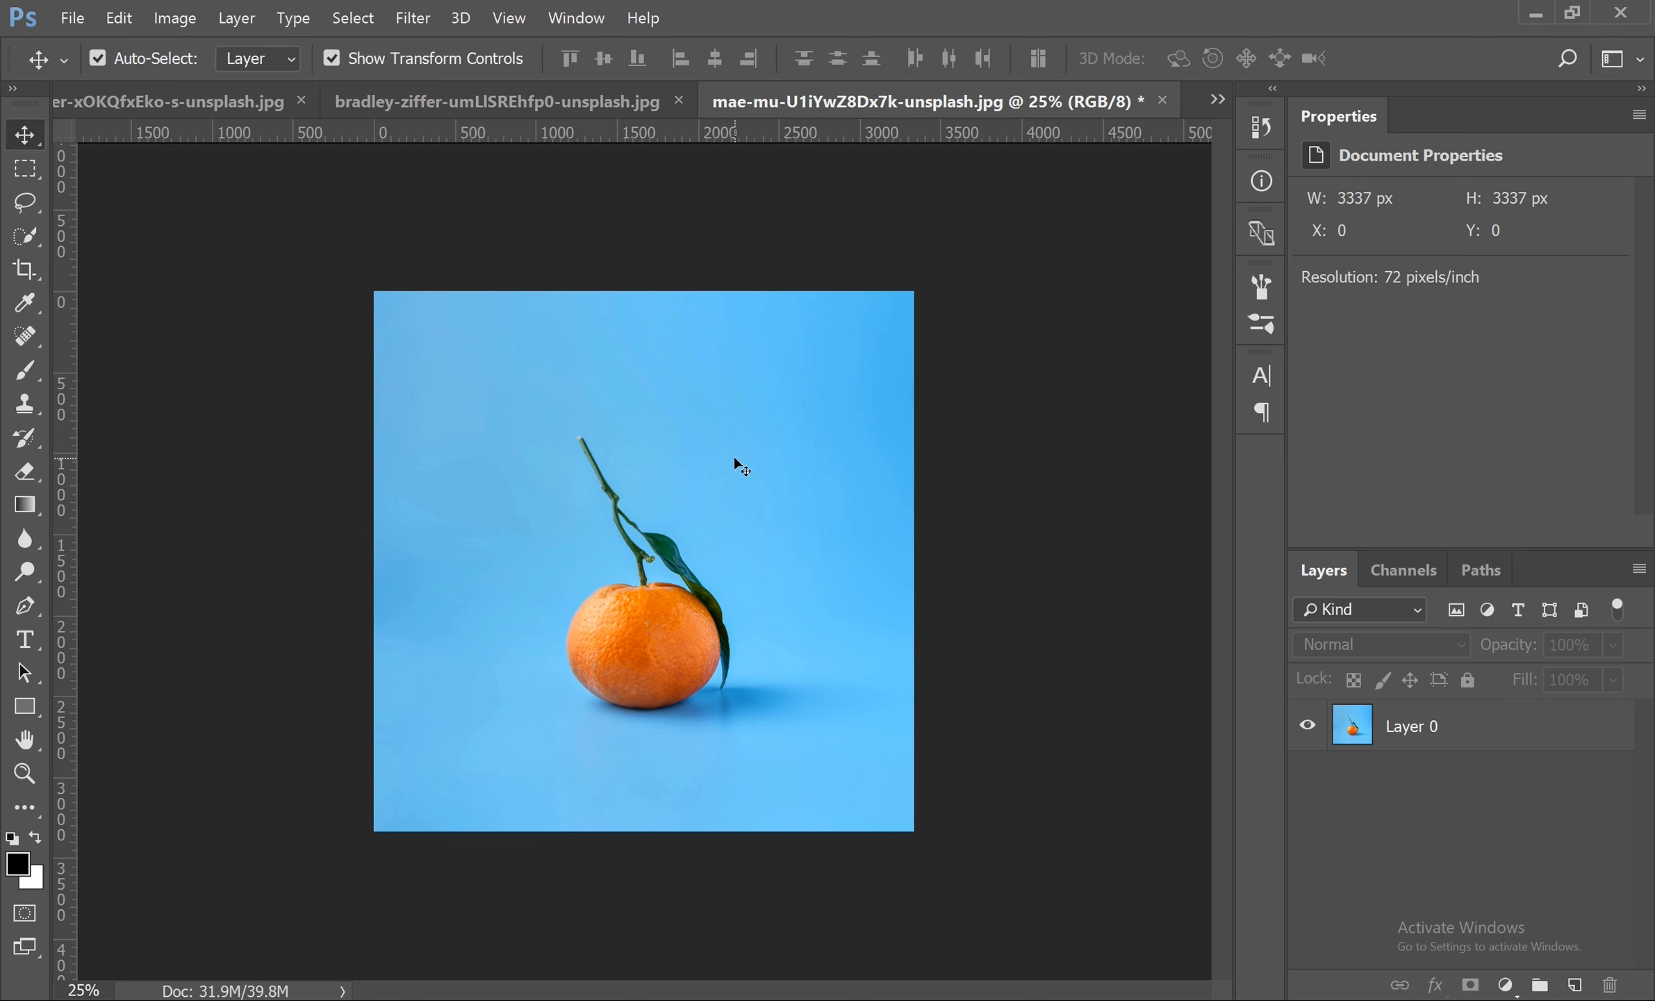
{"action": "key", "text": "ctrl+z"}
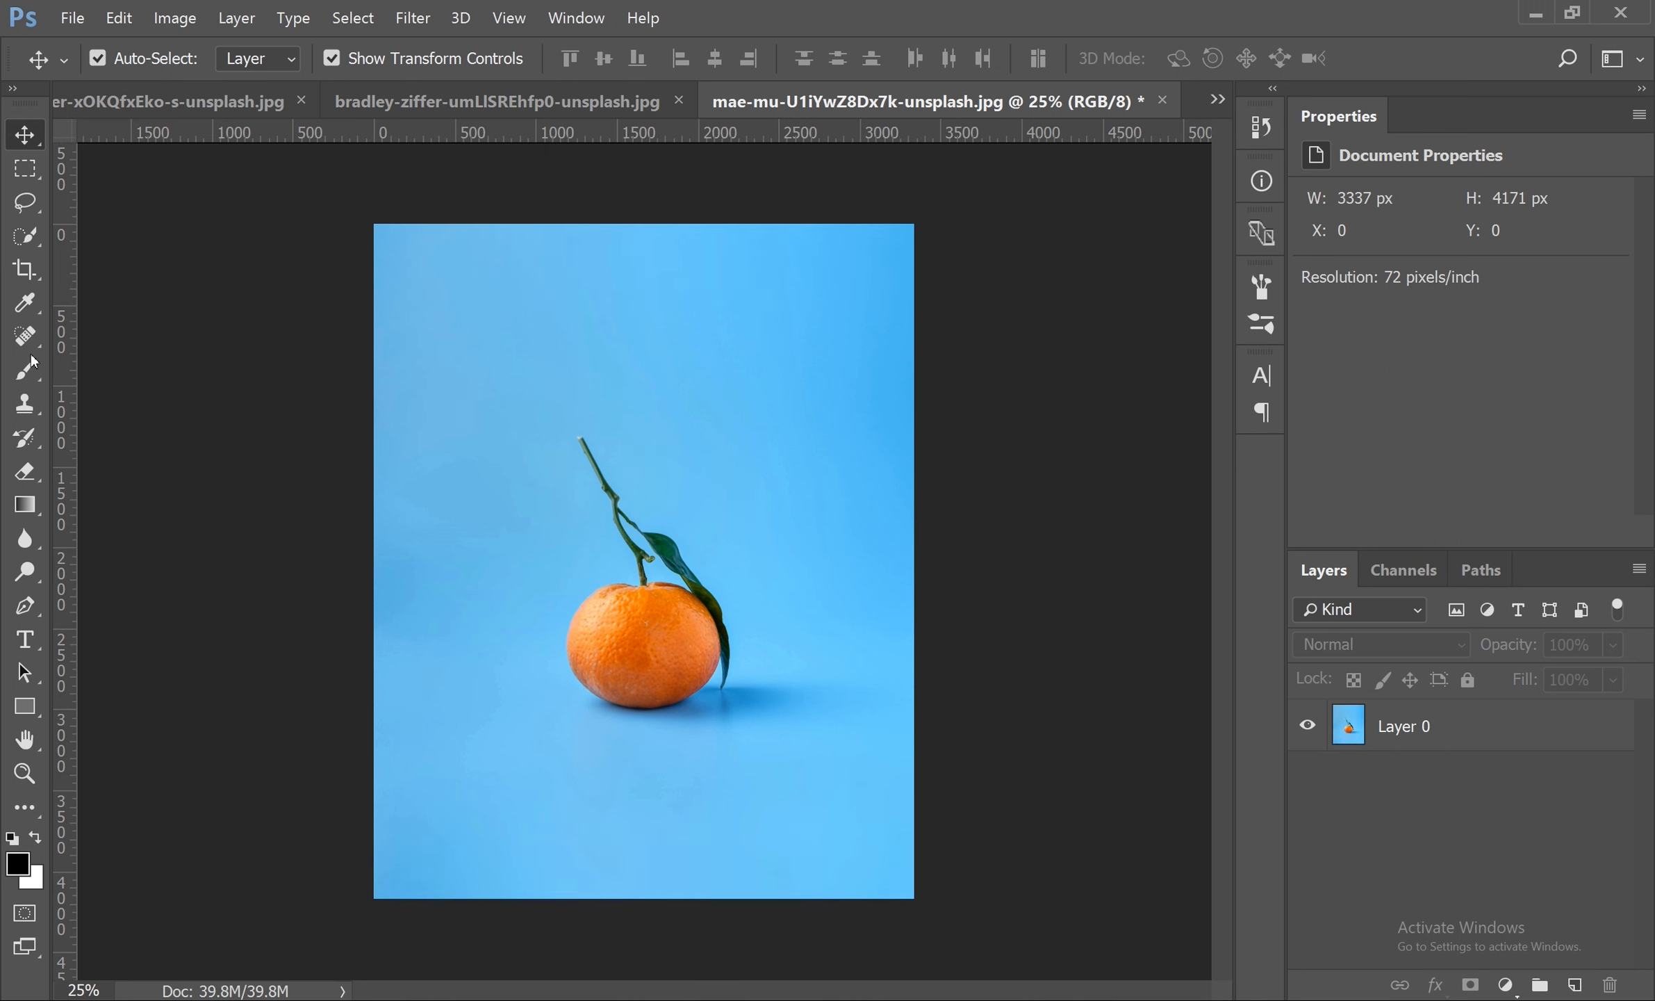
- Set the crop preset to Ratio, clear its 1 and 1 values, and extend the crop frame to the image's full height
{"action": "left_click_drag", "start_coordinate": [25, 269], "coordinate": [119, 266]}
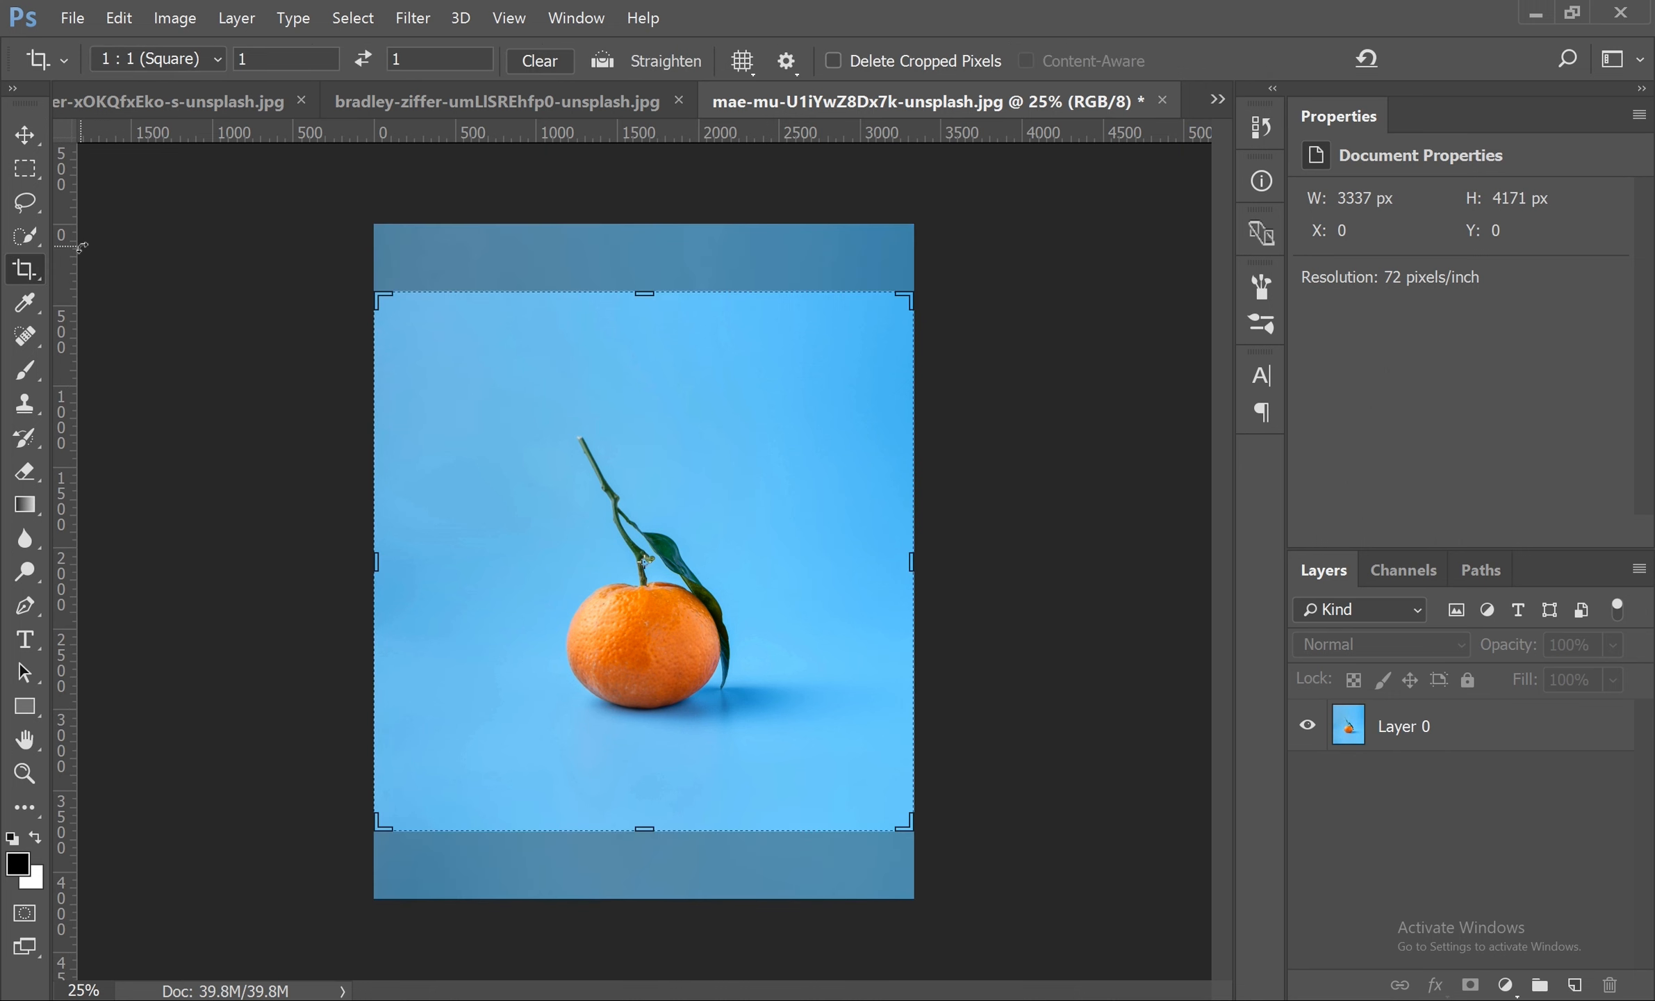
{"action": "left_click", "coordinate": [174, 69]}
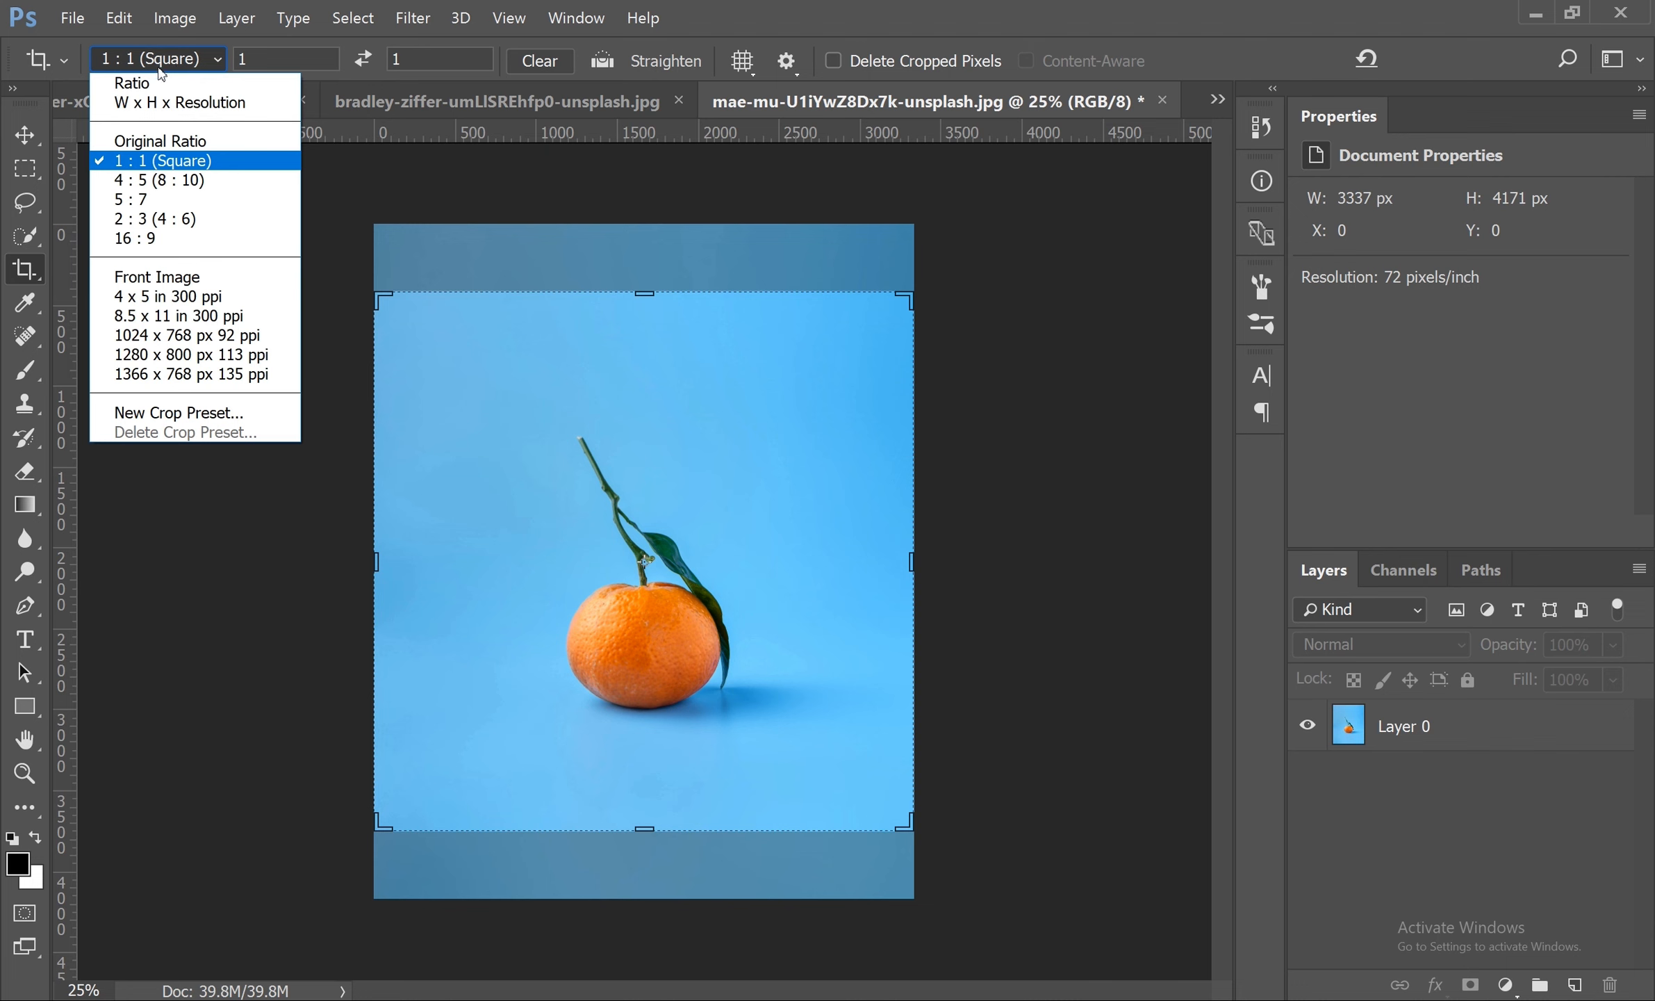
{"action": "left_click", "coordinate": [168, 85]}
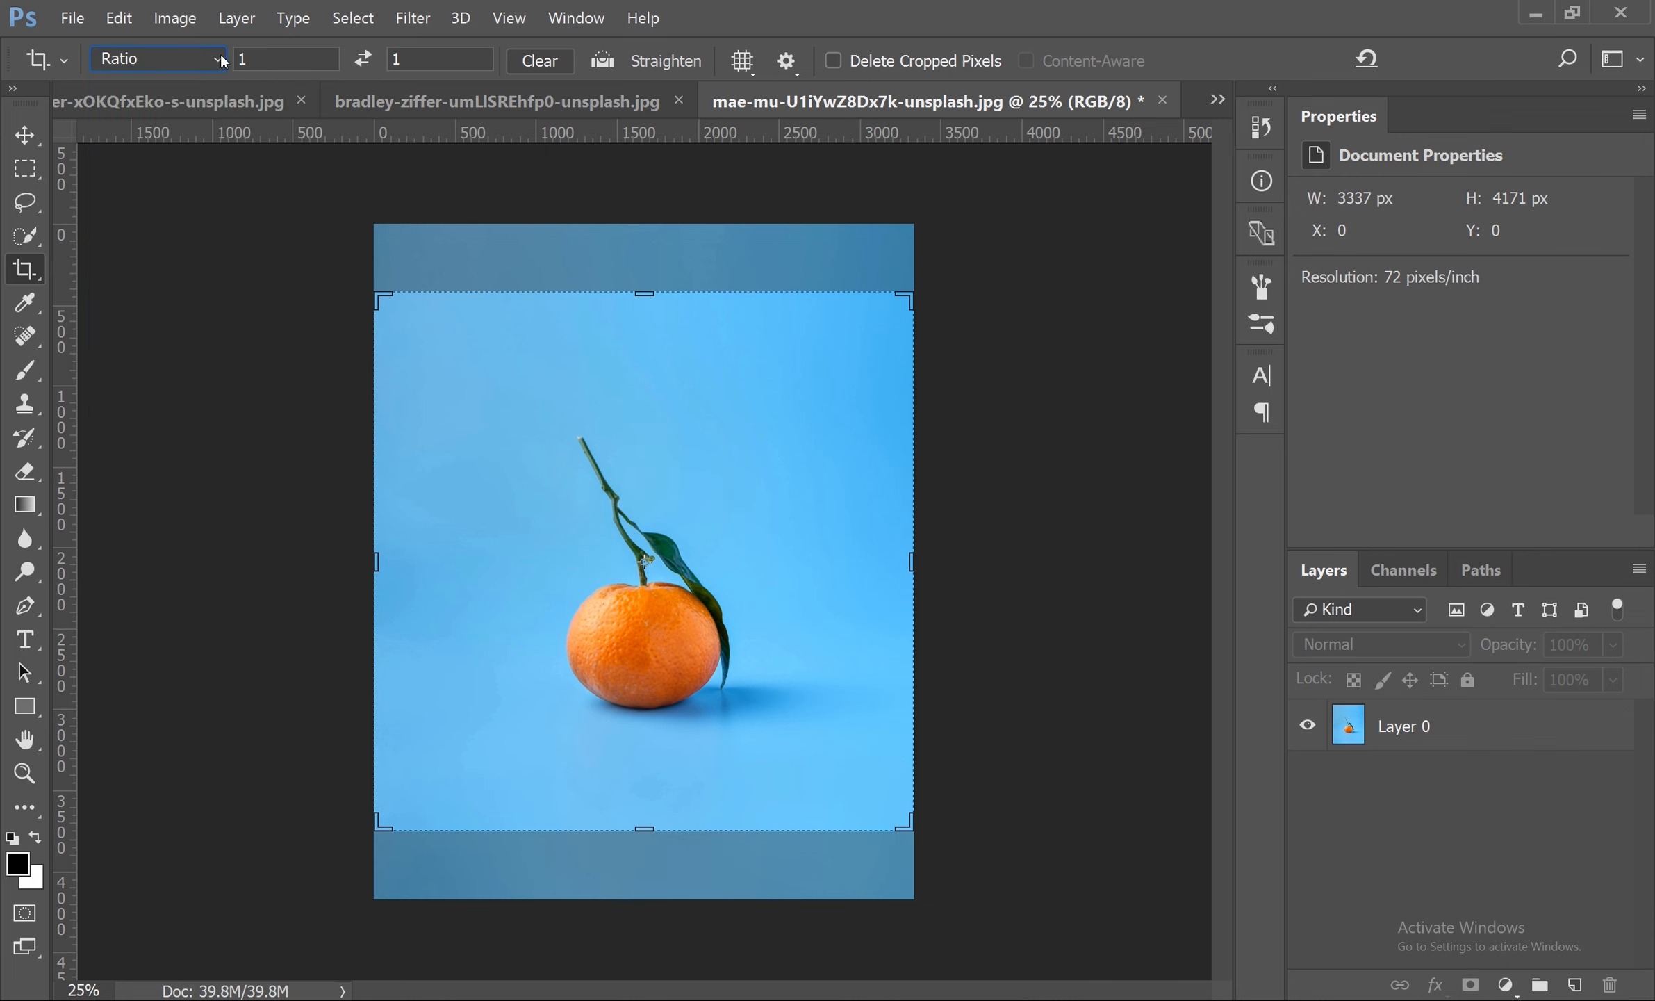
{"action": "left_click", "coordinate": [528, 61]}
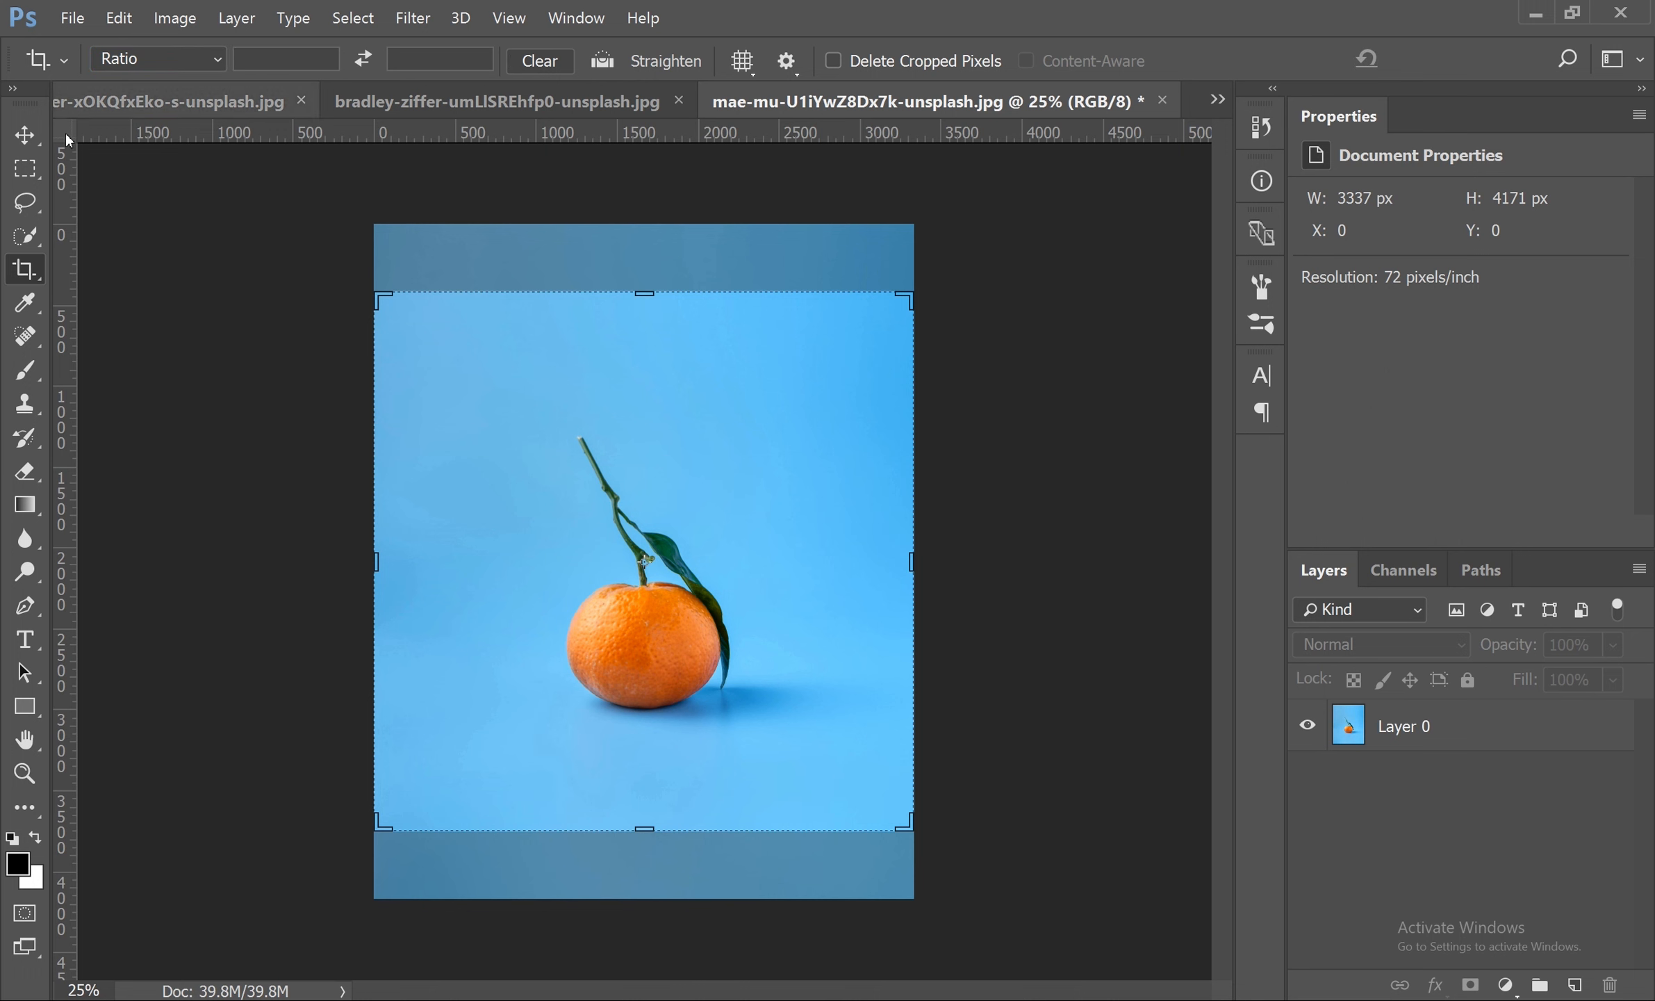
{"action": "left_click_drag", "start_coordinate": [652, 259], "coordinate": [653, 247]}
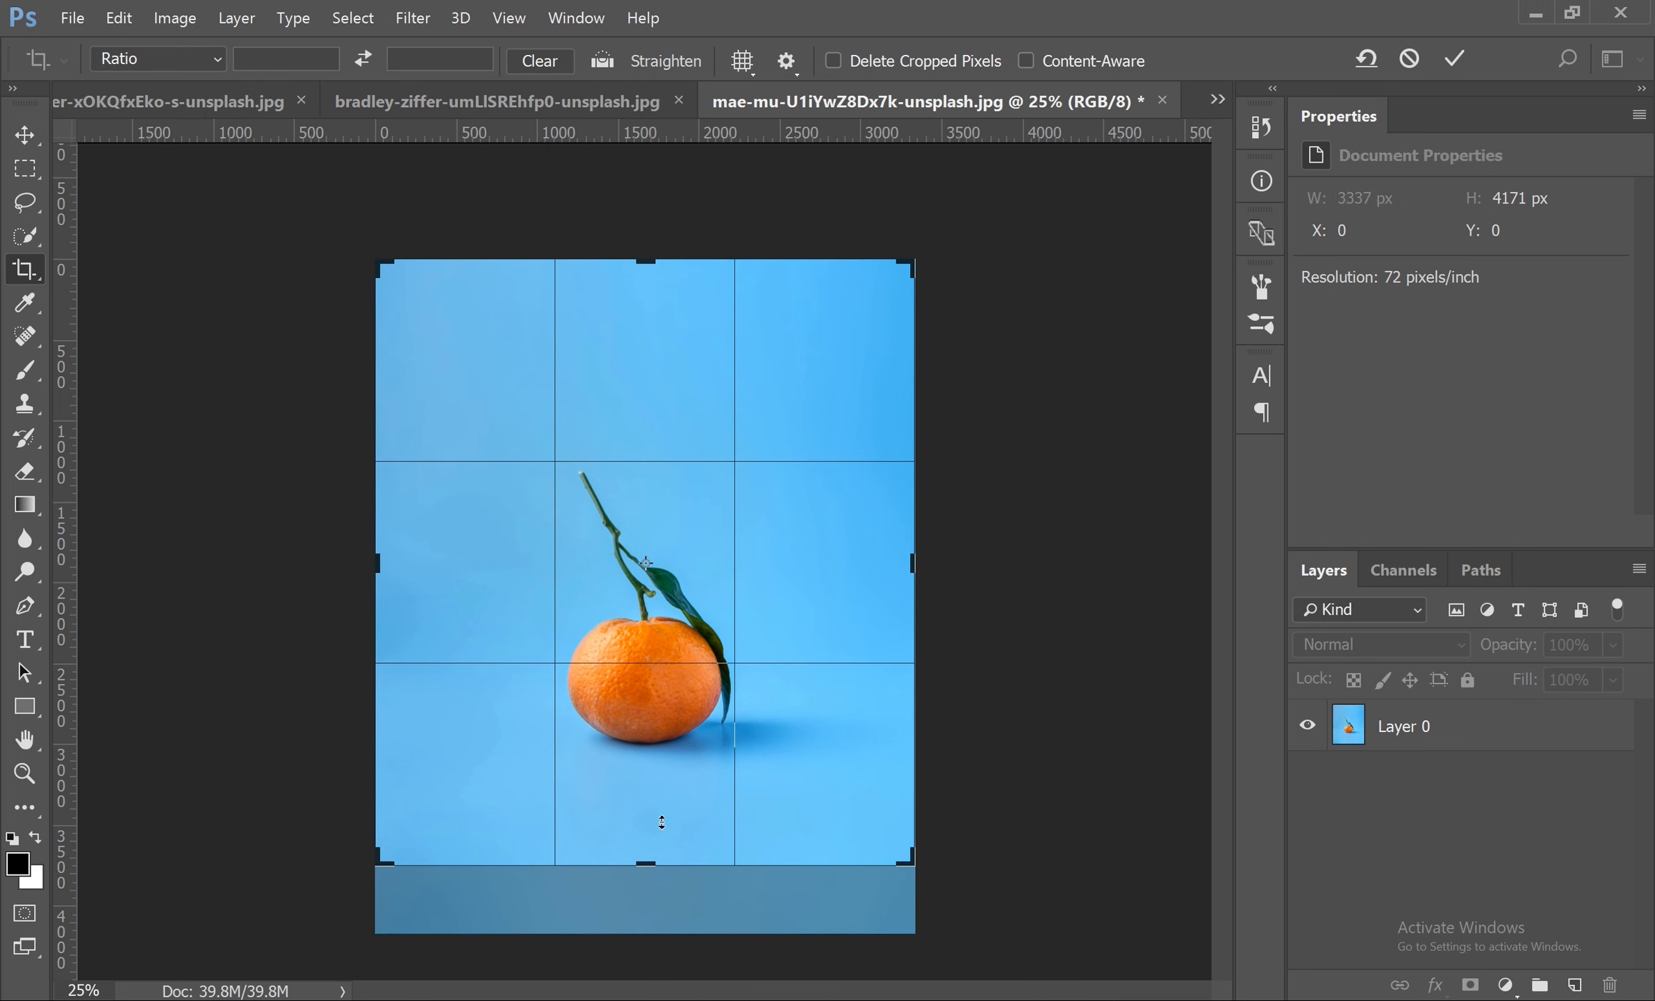
{"action": "left_click_drag", "start_coordinate": [647, 865], "coordinate": [651, 903]}
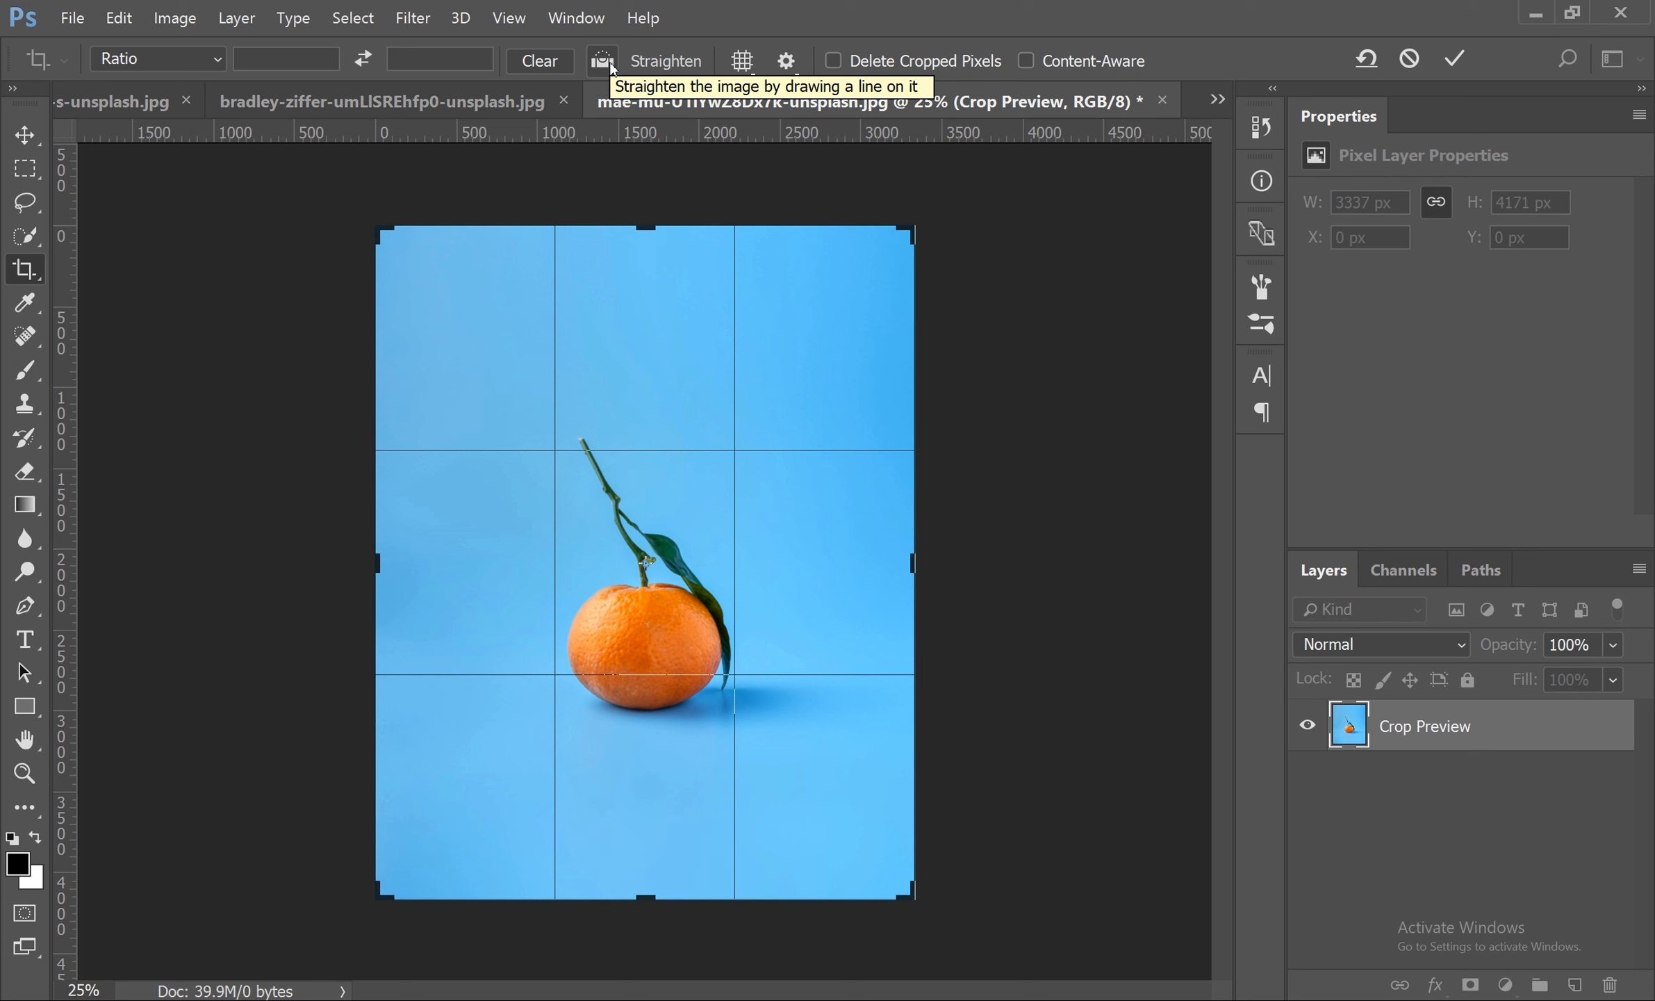
- Switch to the open photo of the watch on the rock
{"action": "left_click", "coordinate": [282, 111]}
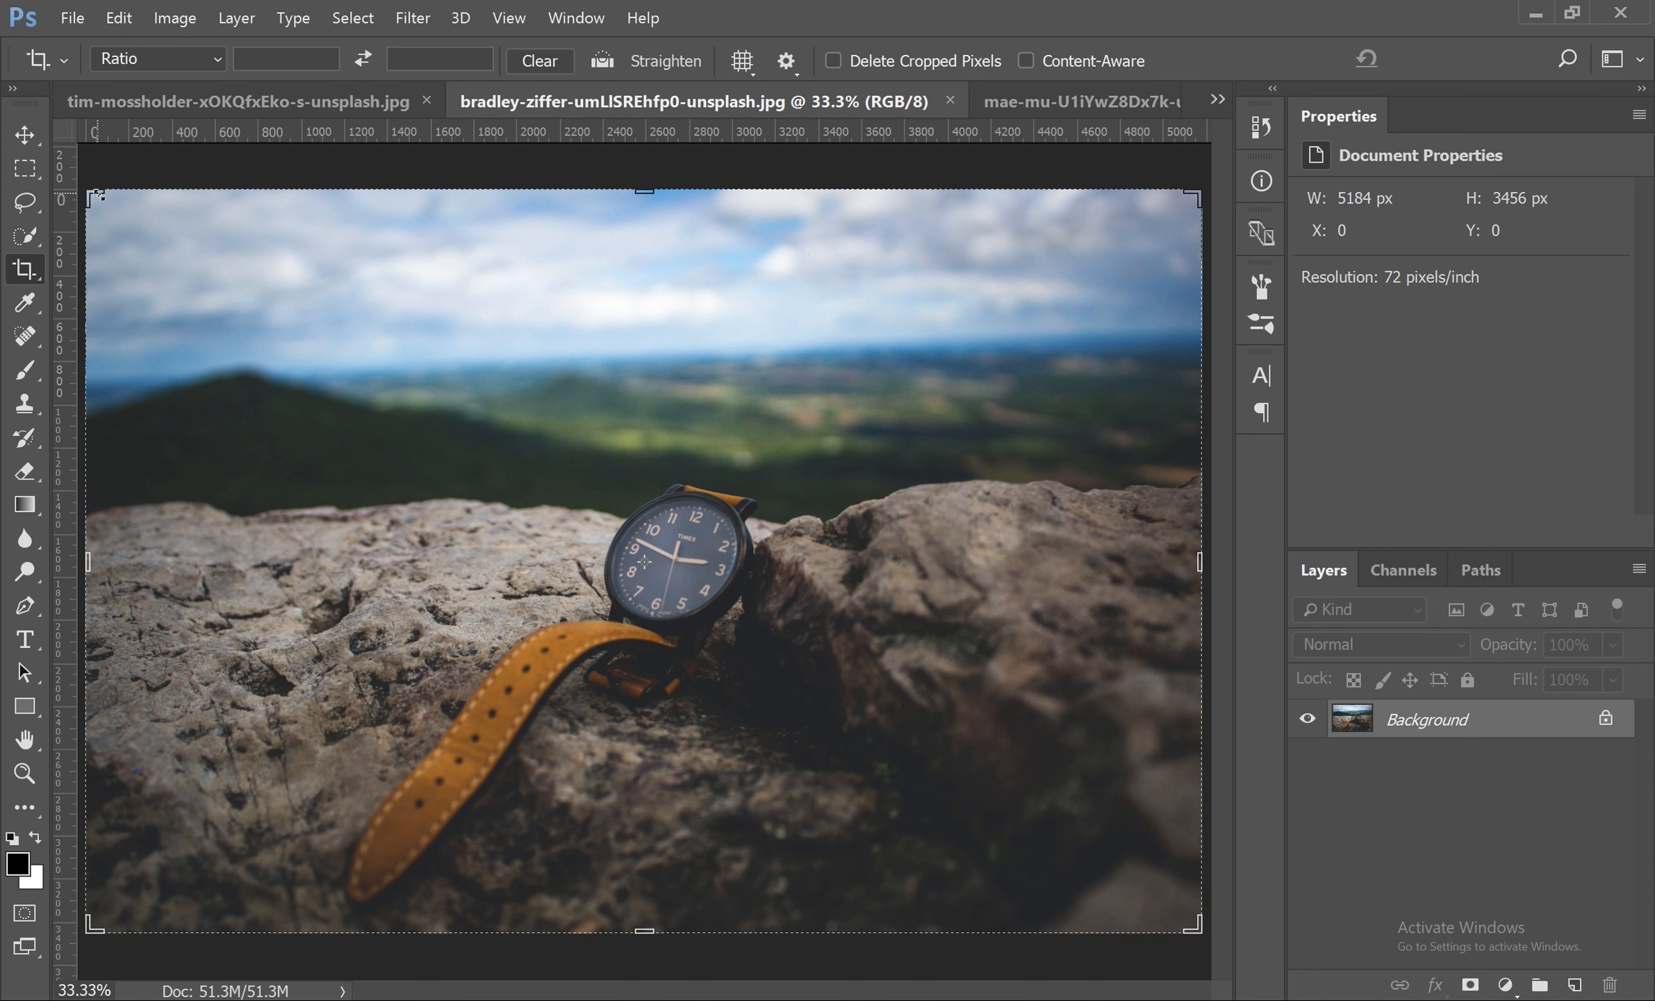
{"action": "key", "text": "ctrl+minus"}
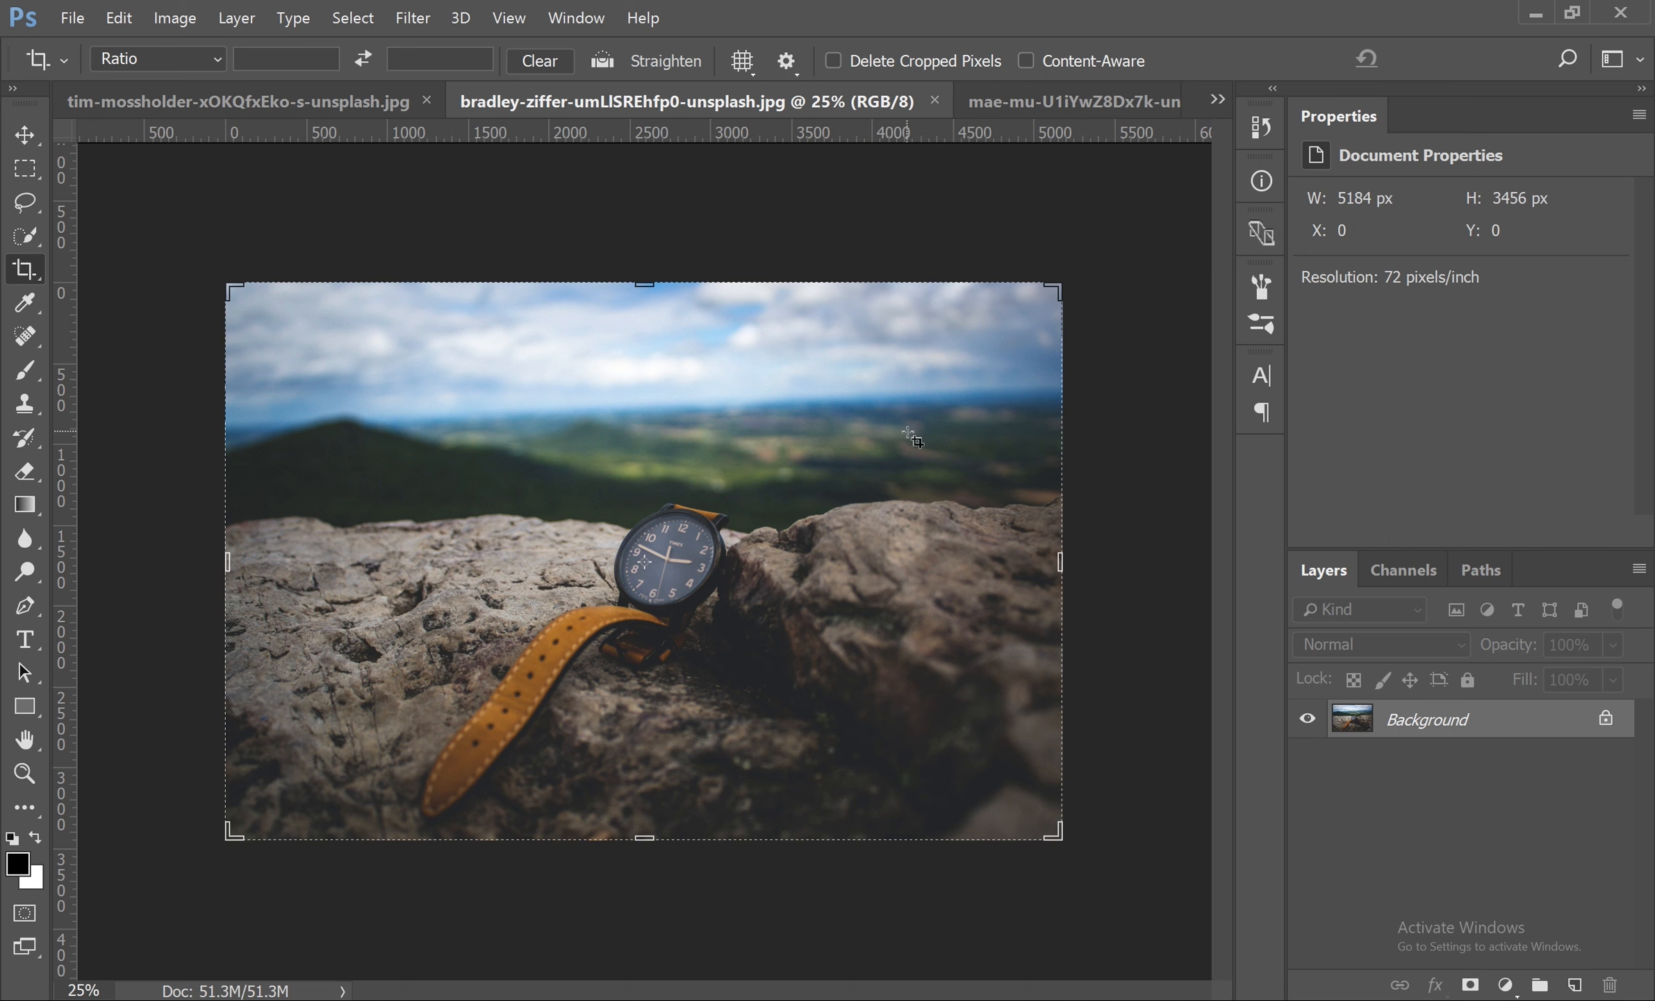
- Straighten the watch photo along its horizon with the Straighten tool, apply the crop, and undo it
{"action": "left_click", "coordinate": [605, 63]}
{"action": "left_click_drag", "start_coordinate": [226, 452], "coordinate": [1059, 384]}
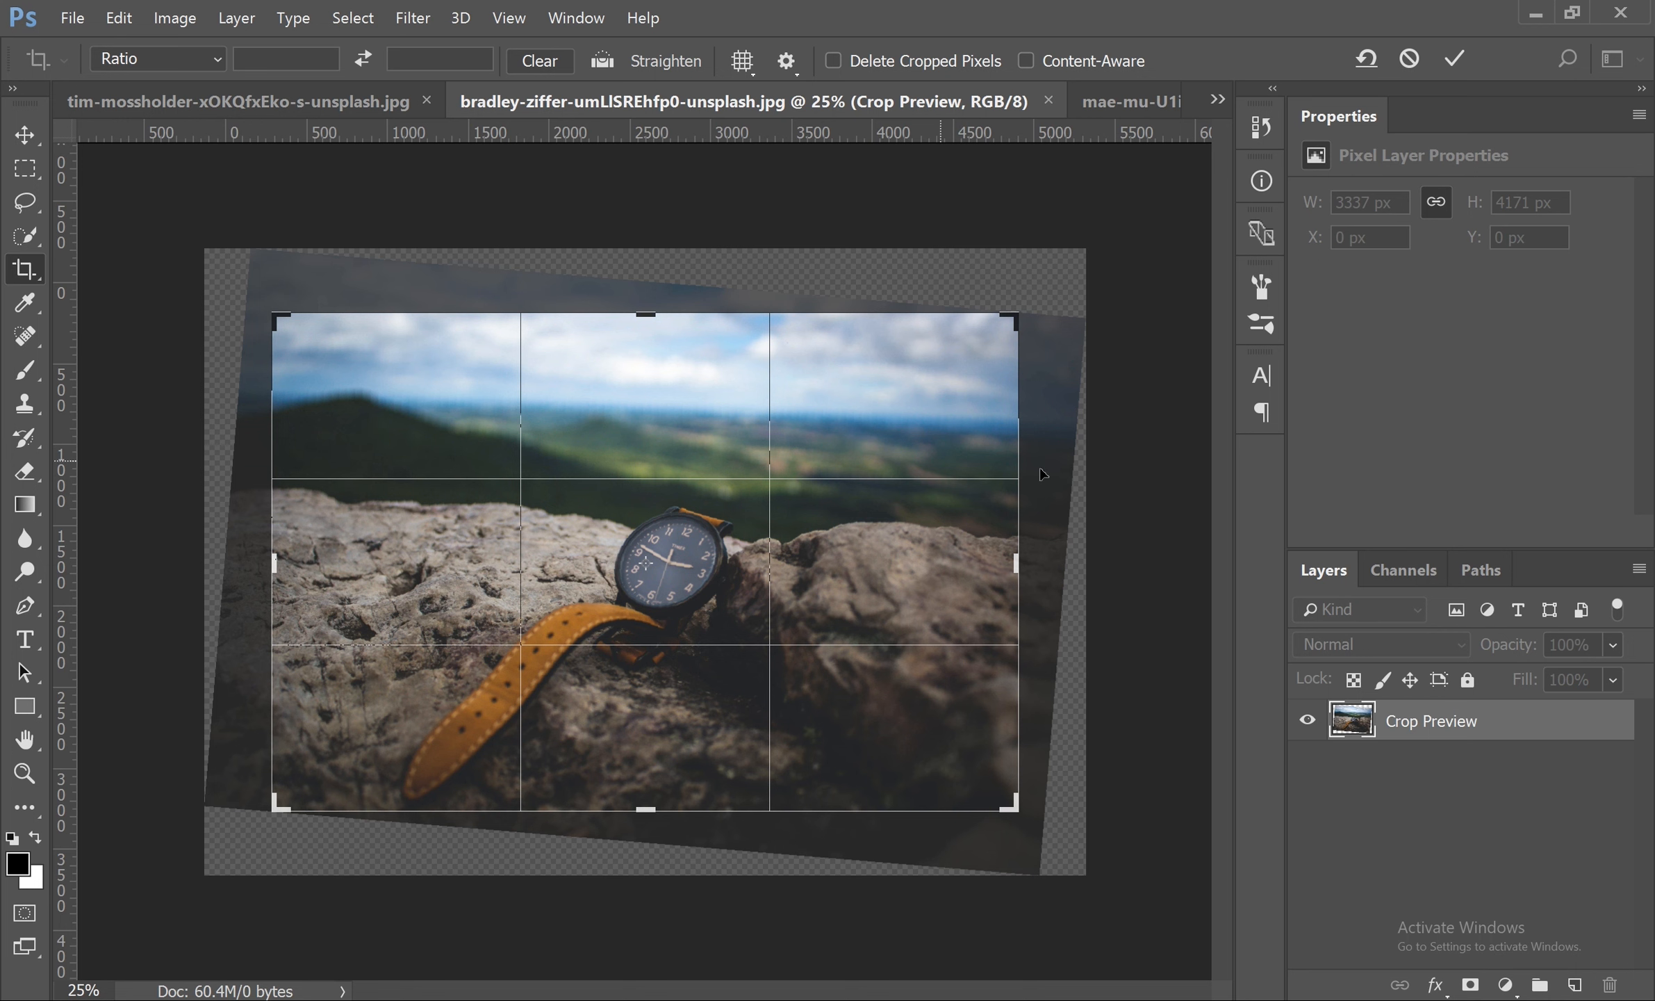
{"action": "key", "text": "Return"}
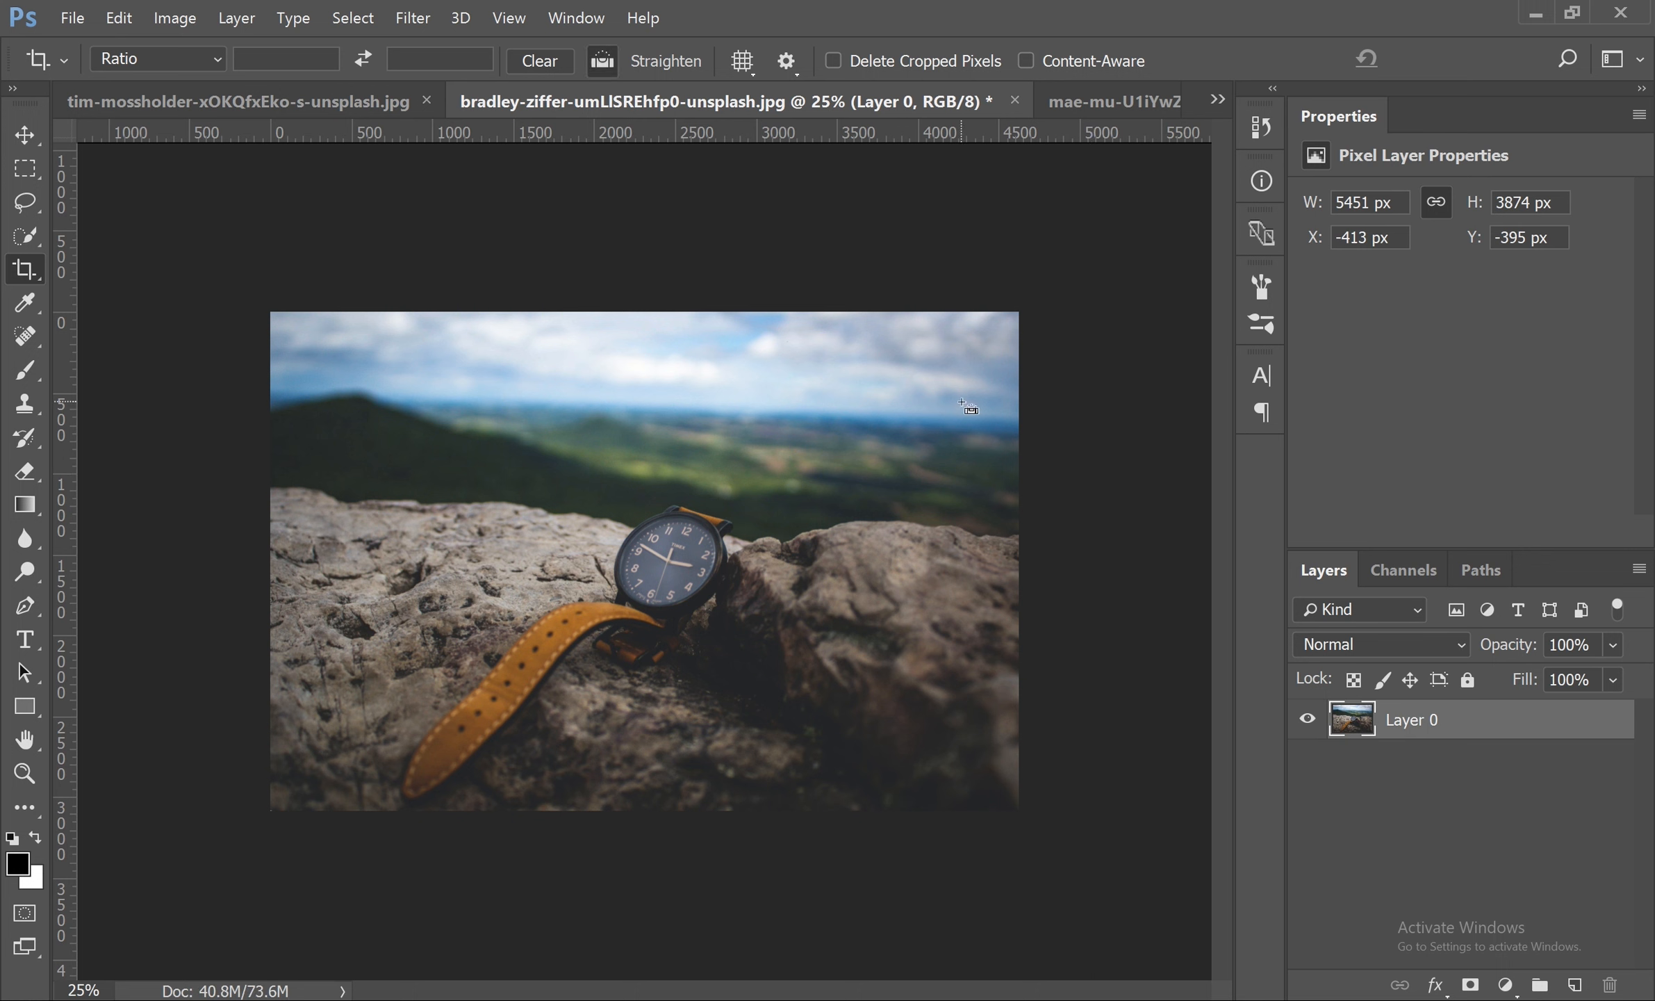
{"action": "key", "text": "ctrl+z"}
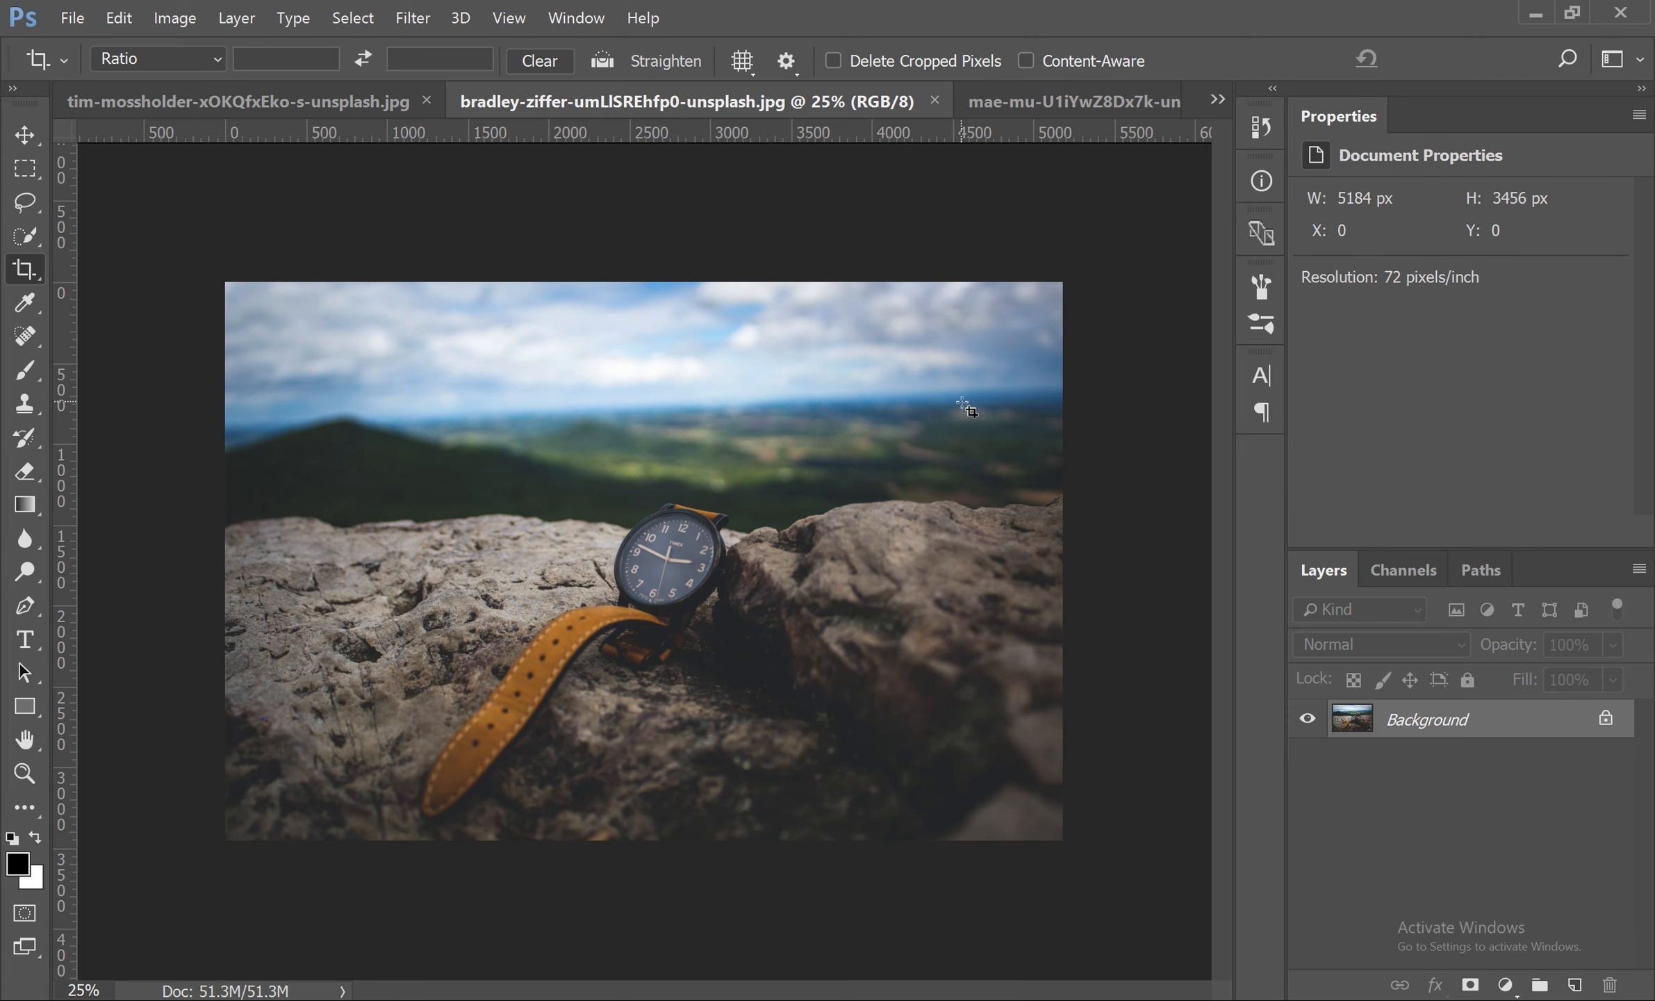
- Rotate the watch photo in the crop frame, level it again, and apply the crop at the full image size
{"action": "key", "text": "v"}
{"action": "left_click", "coordinate": [41, 272]}
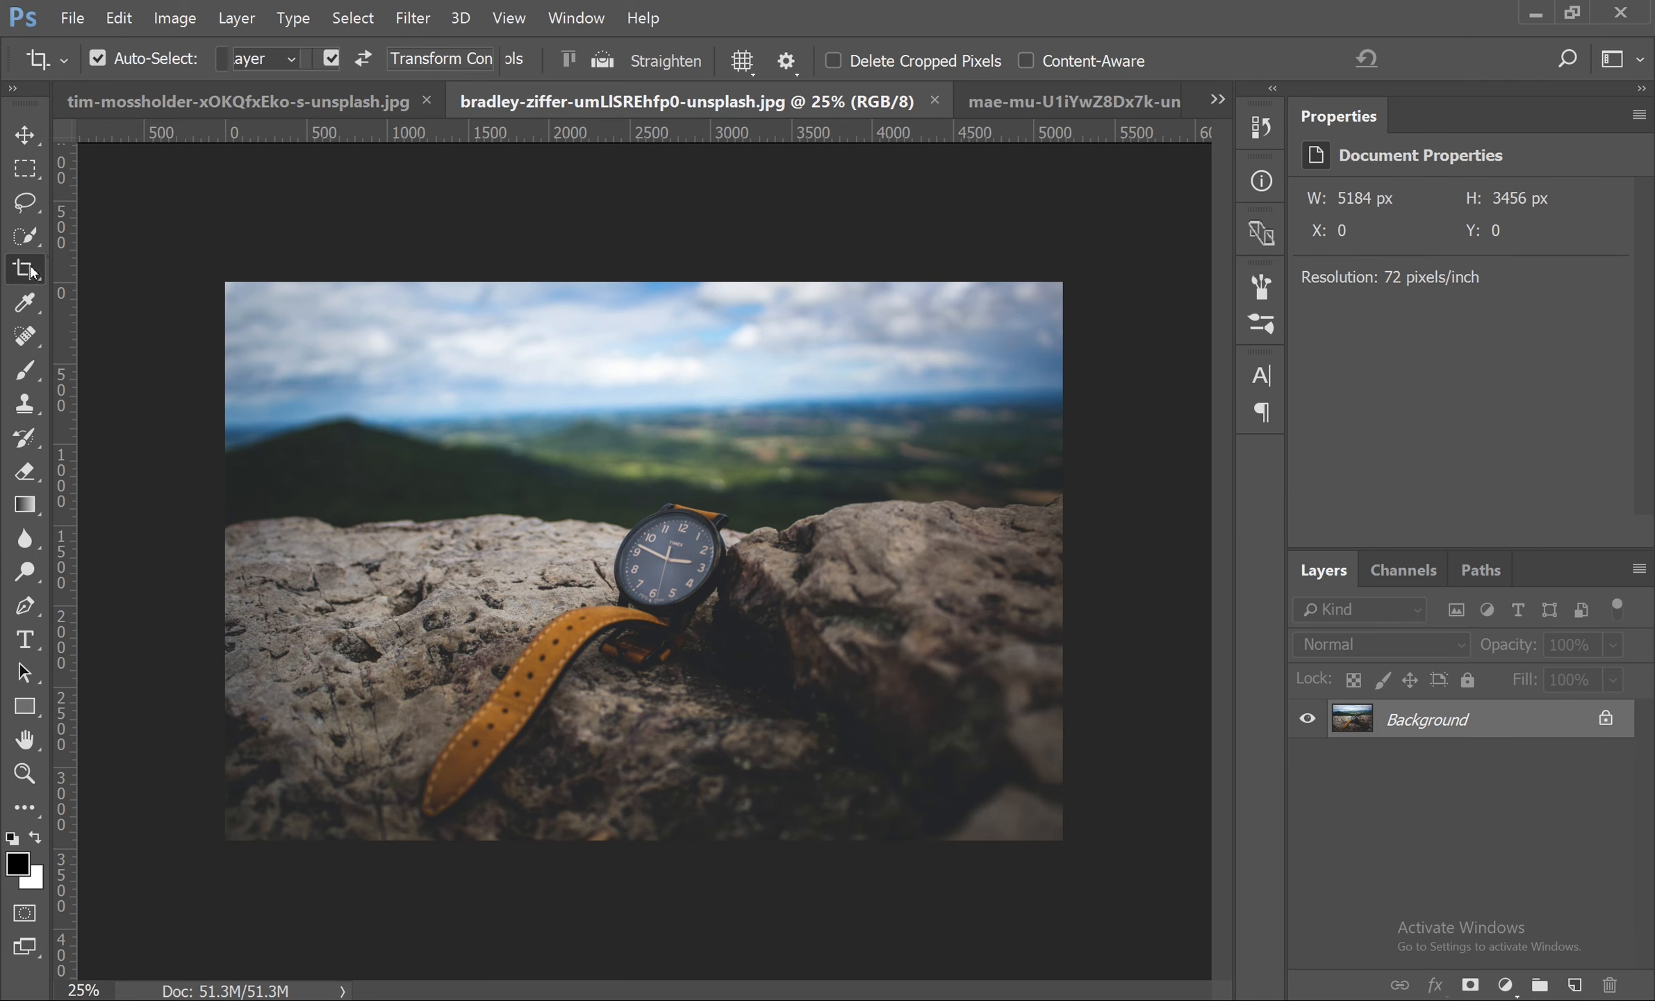
{"action": "left_click", "coordinate": [125, 270]}
{"action": "left_click_drag", "start_coordinate": [1080, 273], "coordinate": [895, 196]}
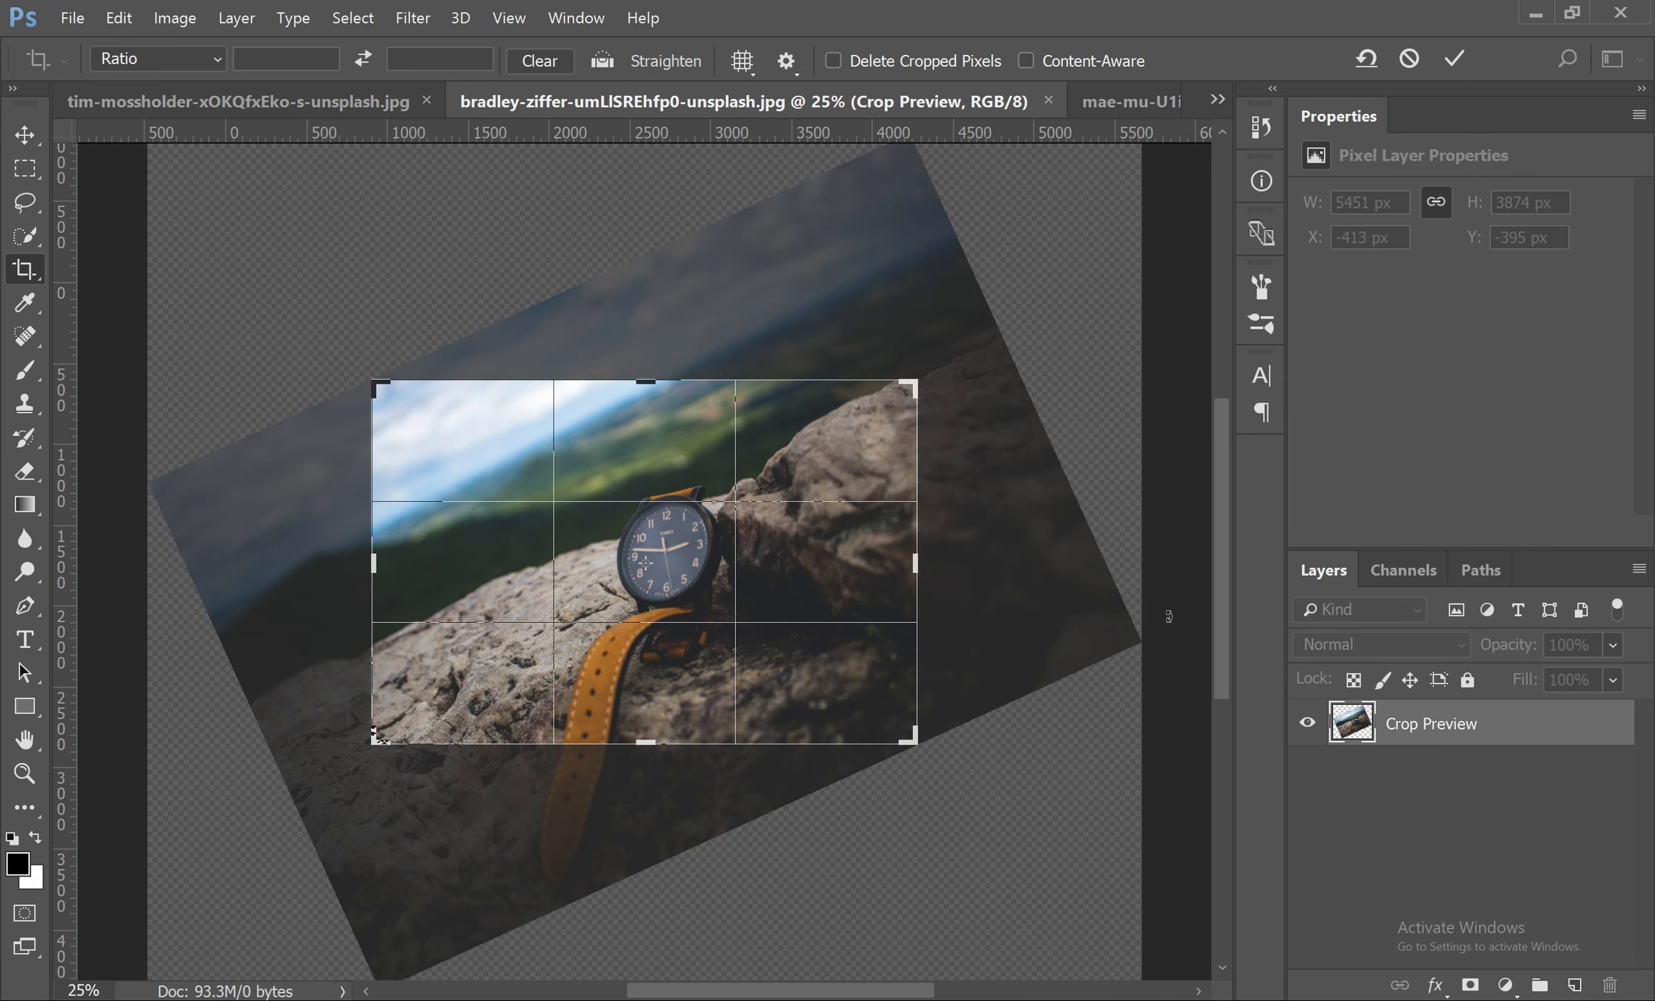
{"action": "left_click_drag", "start_coordinate": [936, 370], "coordinate": [1076, 496]}
{"action": "left_click_drag", "start_coordinate": [913, 383], "coordinate": [992, 338]}
{"action": "left_click_drag", "start_coordinate": [290, 560], "coordinate": [228, 556]}
{"action": "left_click_drag", "start_coordinate": [644, 791], "coordinate": [647, 840]}
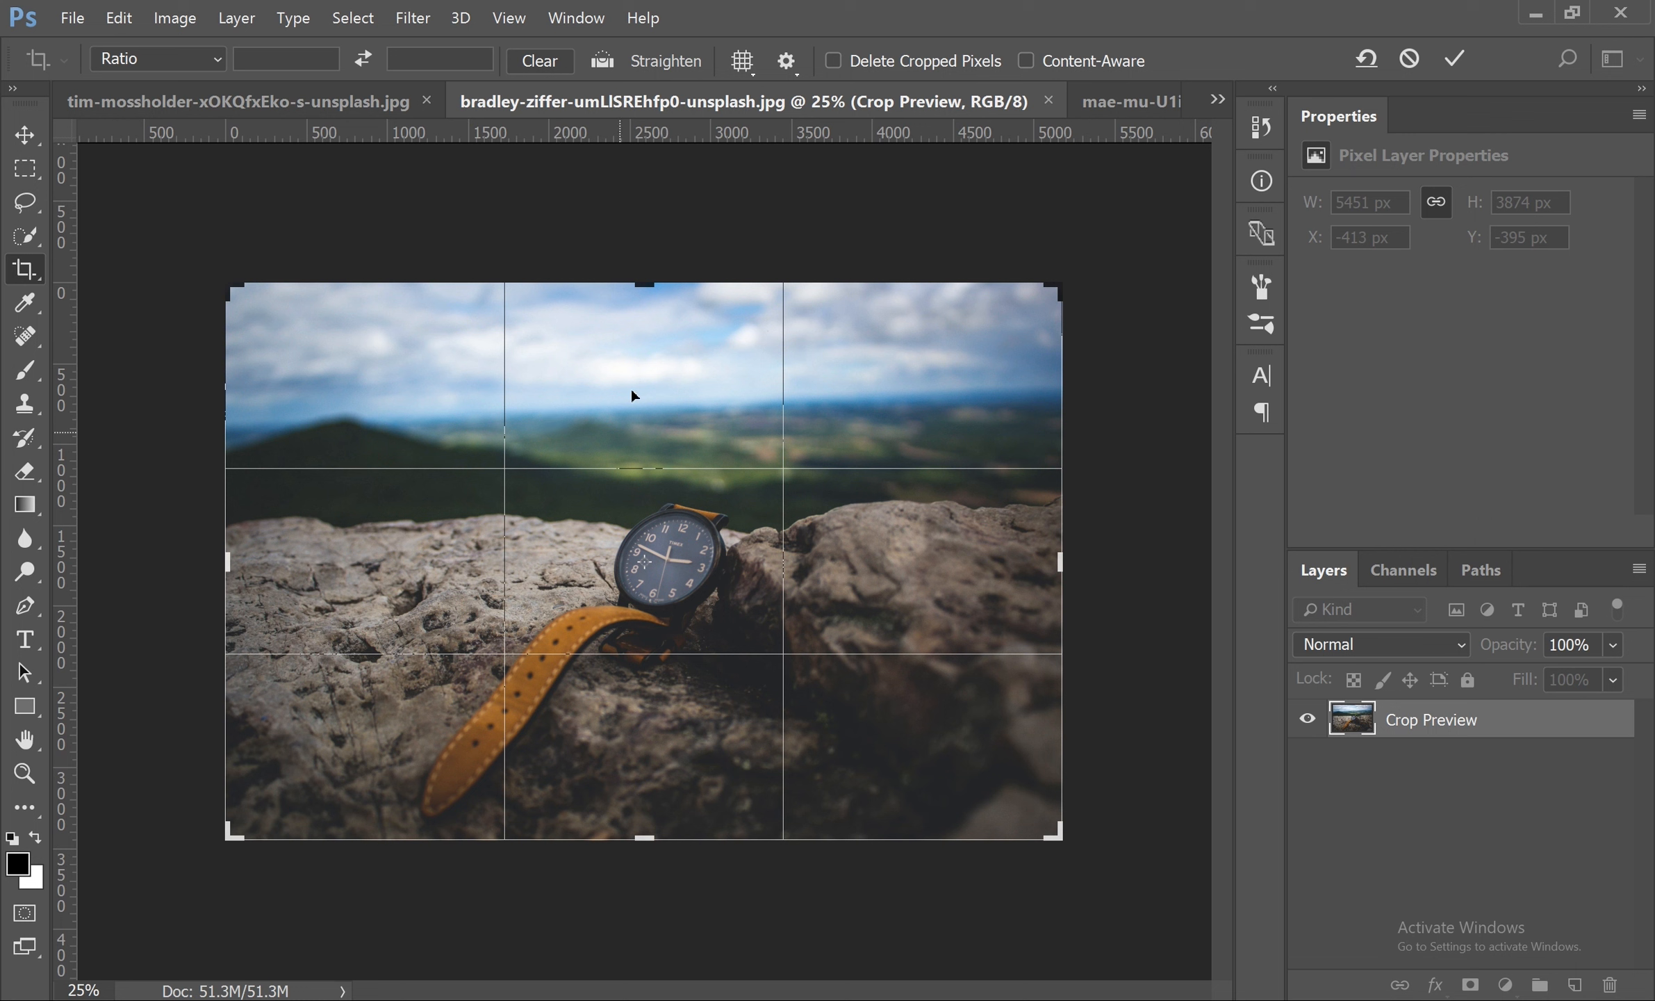
{"action": "key", "text": "Return"}
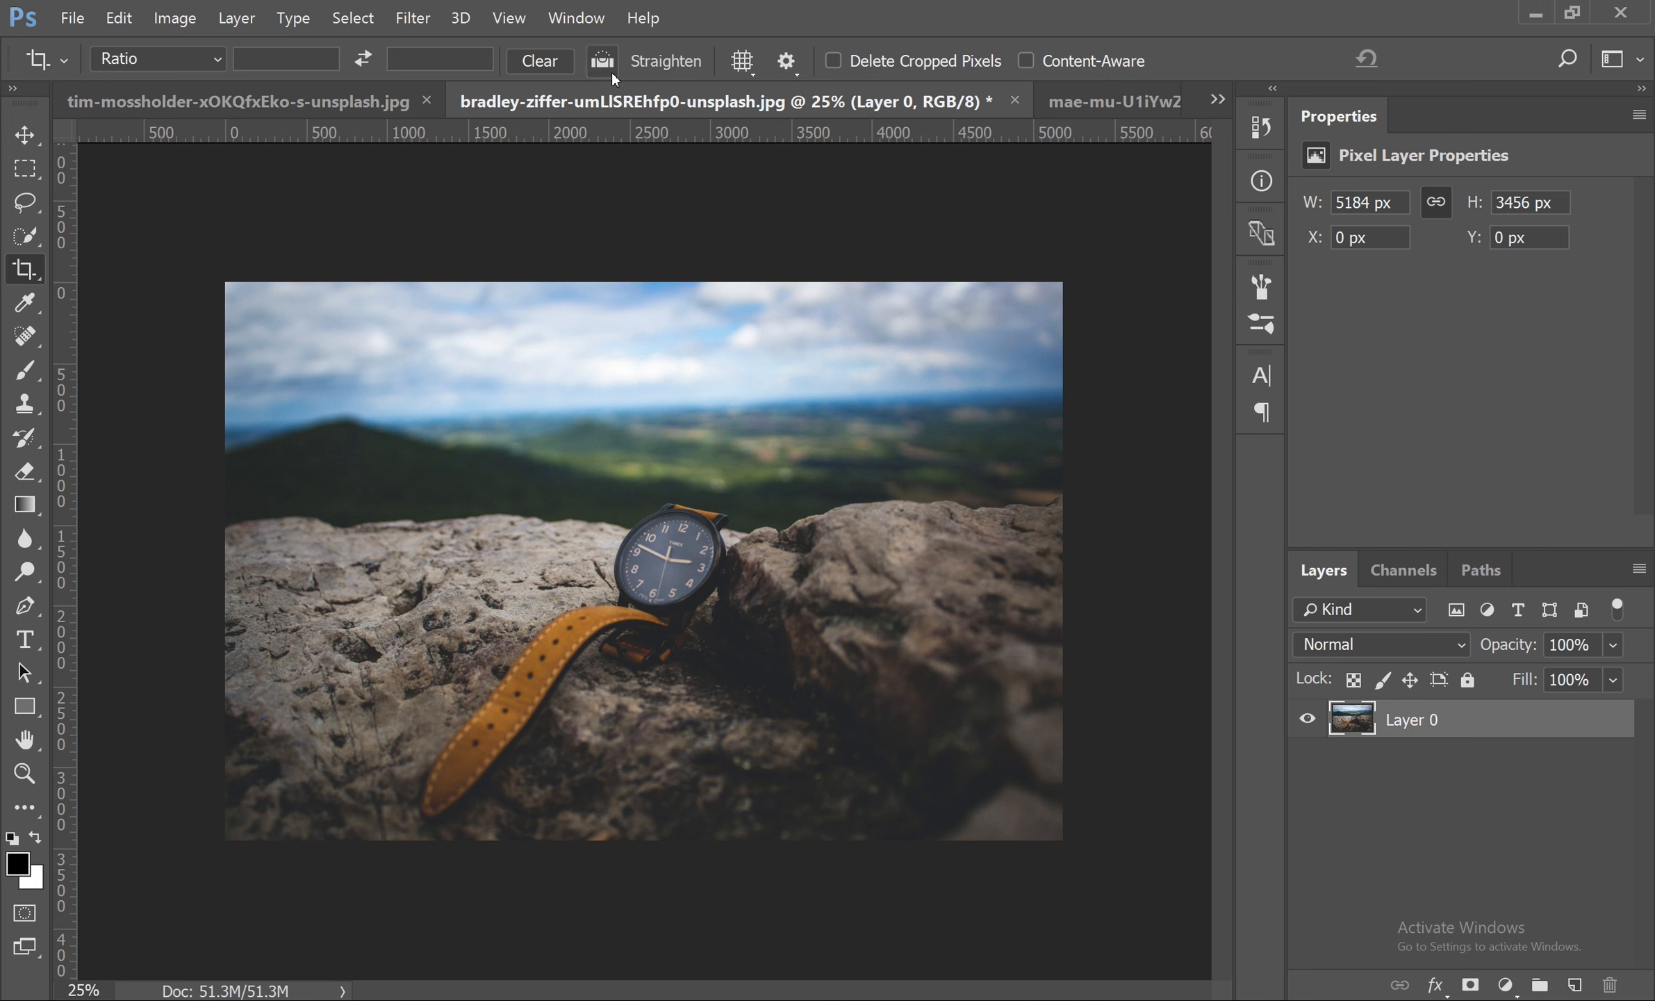
- Choose the Rule of Thirds crop overlay and display it over the whole watch photo
{"action": "left_click", "coordinate": [751, 69]}
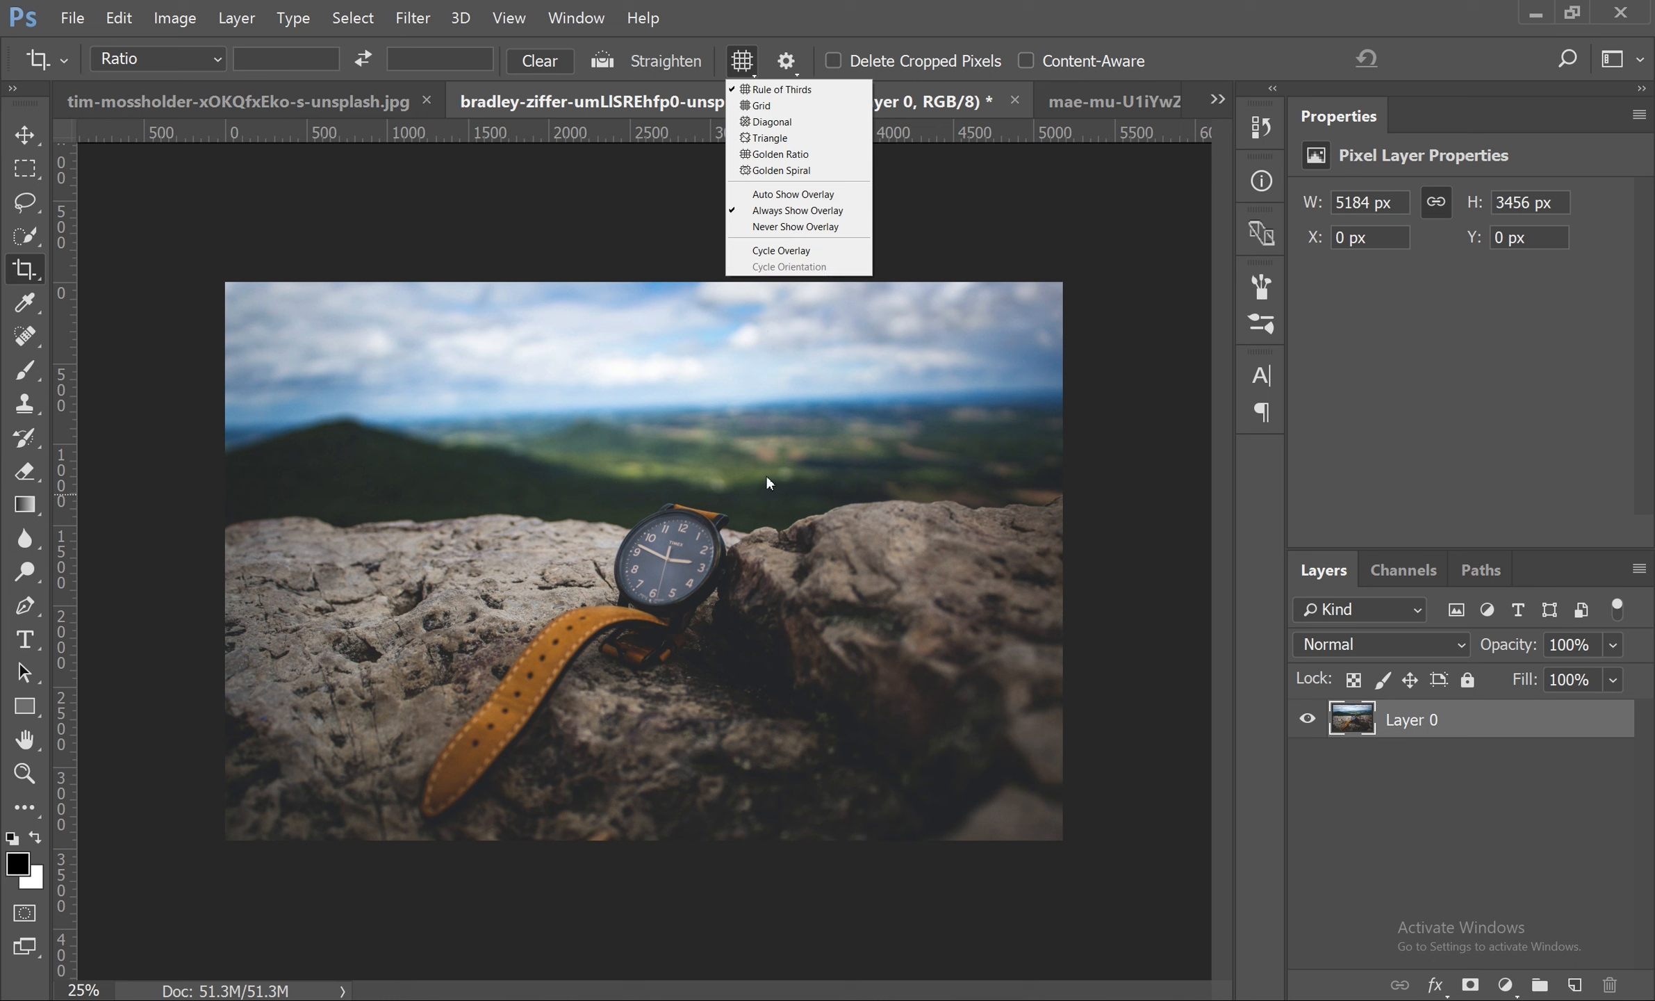
{"action": "left_click", "coordinate": [679, 481]}
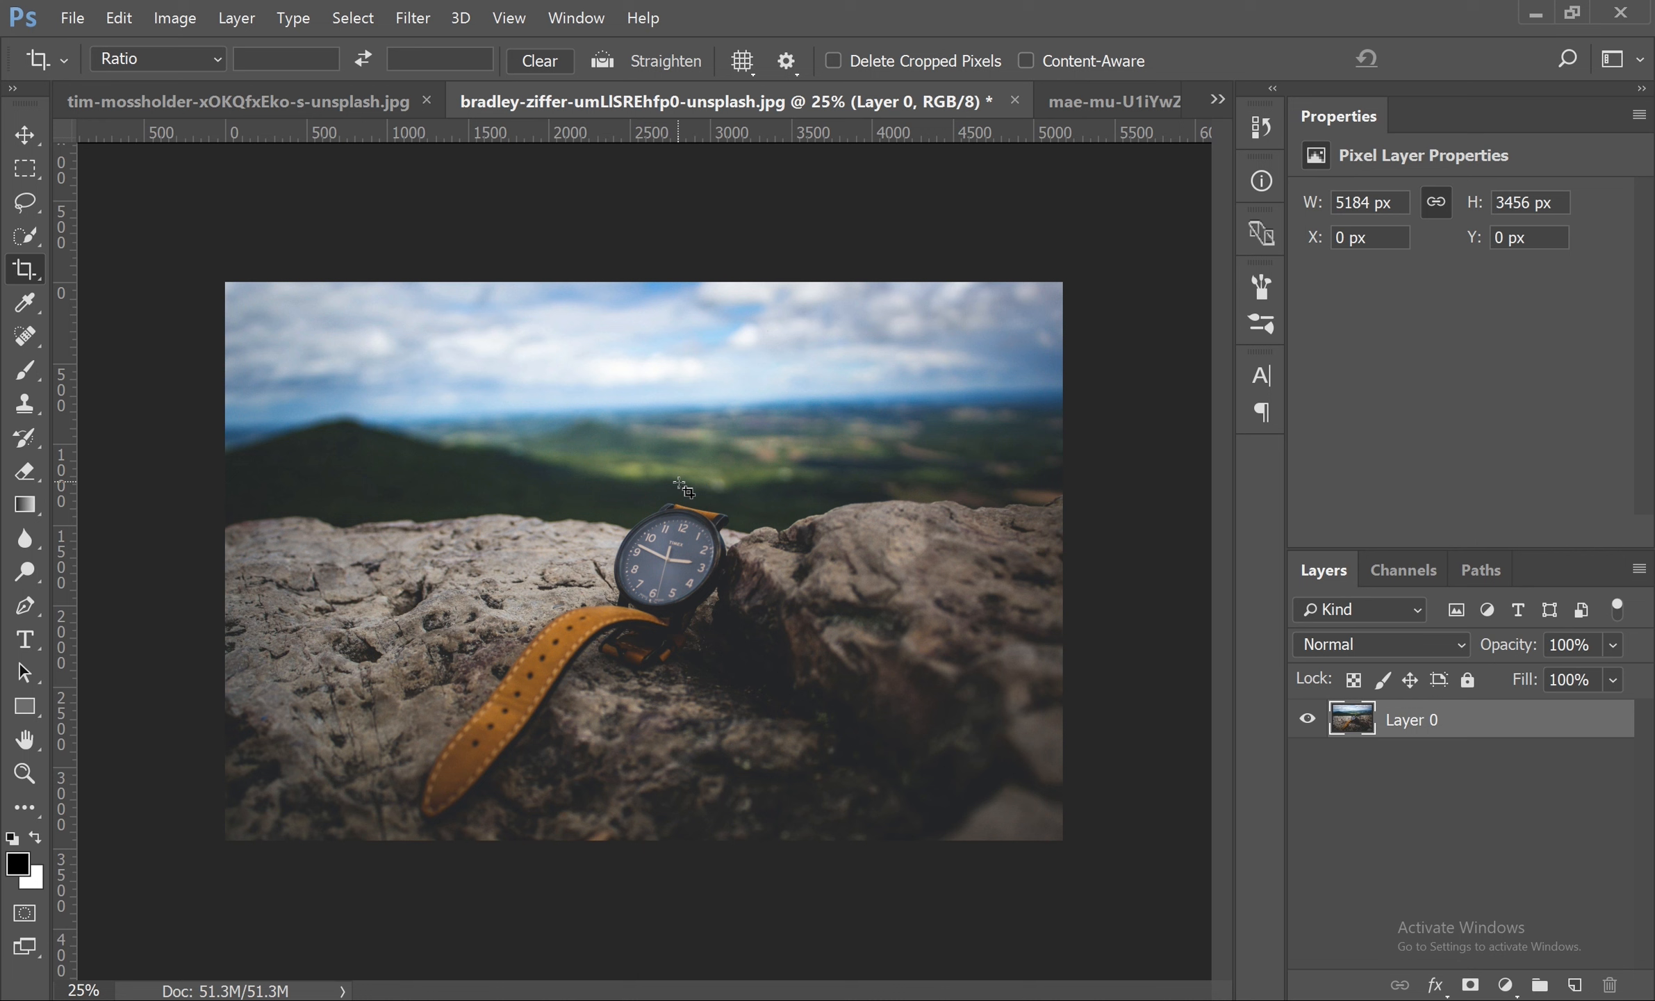
{"action": "left_click", "coordinate": [742, 61]}
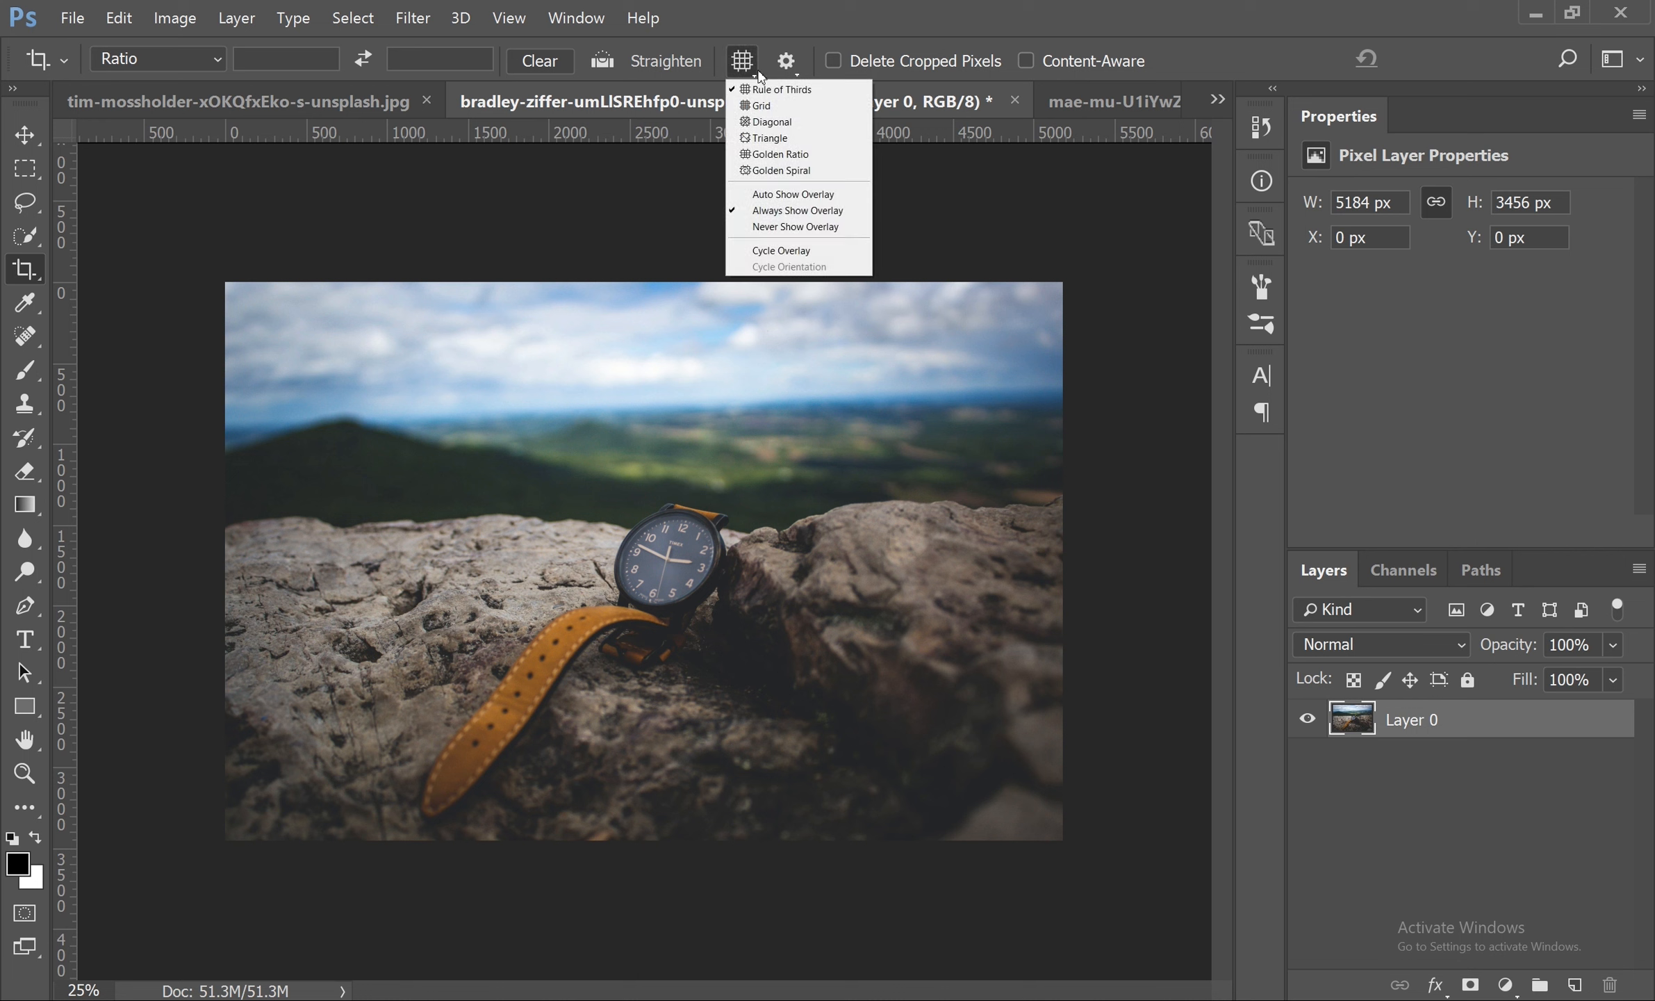
{"action": "left_click", "coordinate": [771, 88]}
{"action": "left_click", "coordinate": [770, 344]}
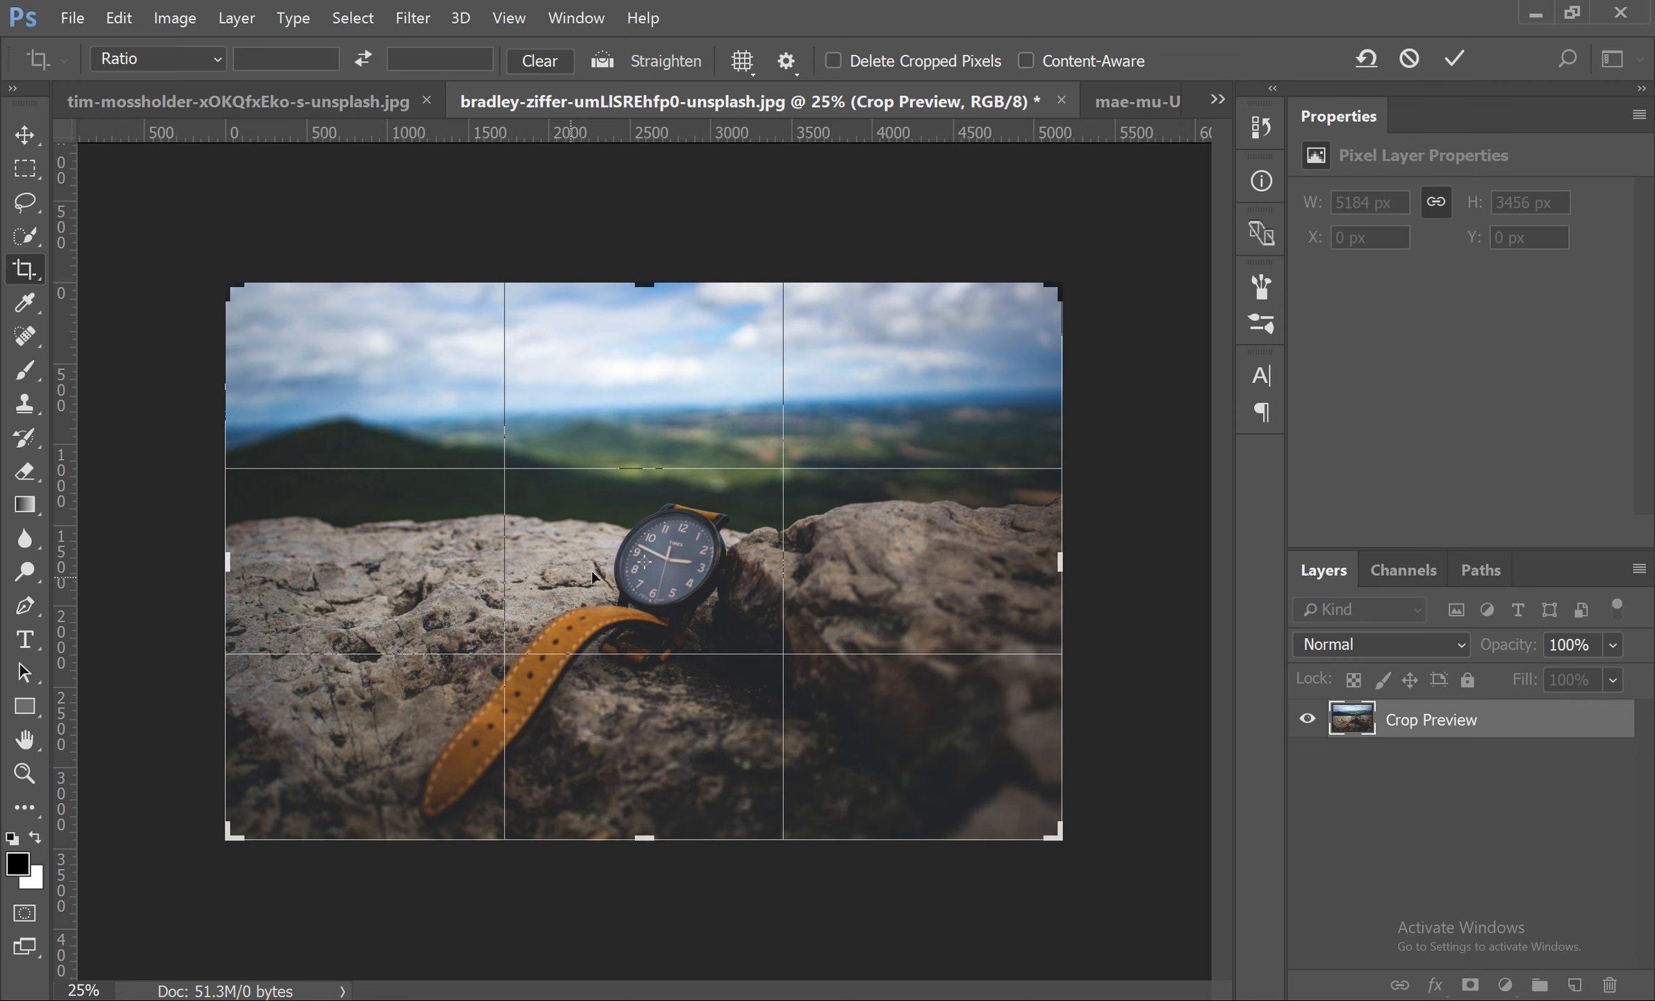
- Crop to about 2800 × 2400 px around the watch using the thirds lines, and undo that crop
{"action": "left_click_drag", "start_coordinate": [1062, 287], "coordinate": [954, 325]}
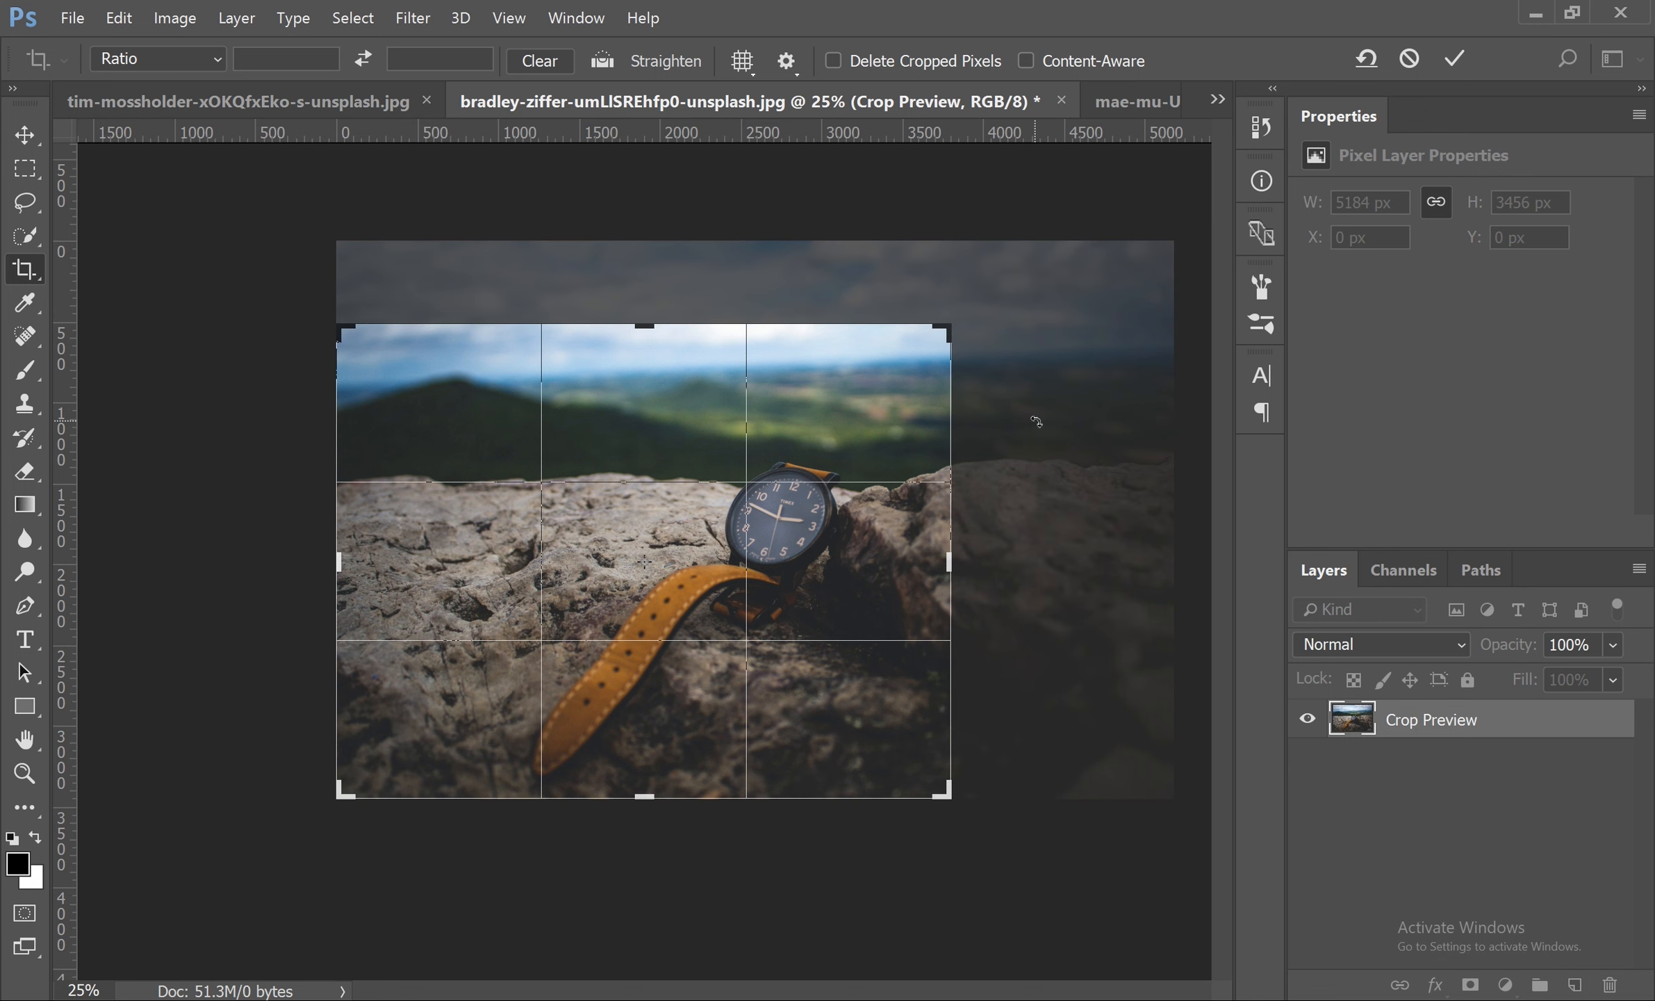
{"action": "left_click_drag", "start_coordinate": [952, 562], "coordinate": [924, 561]}
{"action": "left_click_drag", "start_coordinate": [372, 565], "coordinate": [466, 566]}
{"action": "left_click_drag", "start_coordinate": [853, 569], "coordinate": [868, 534]}
{"action": "left_click_drag", "start_coordinate": [648, 325], "coordinate": [650, 372]}
{"action": "left_click_drag", "start_coordinate": [872, 565], "coordinate": [862, 556]}
{"action": "left_click_drag", "start_coordinate": [426, 569], "coordinate": [417, 569]}
{"action": "key", "text": "Return"}
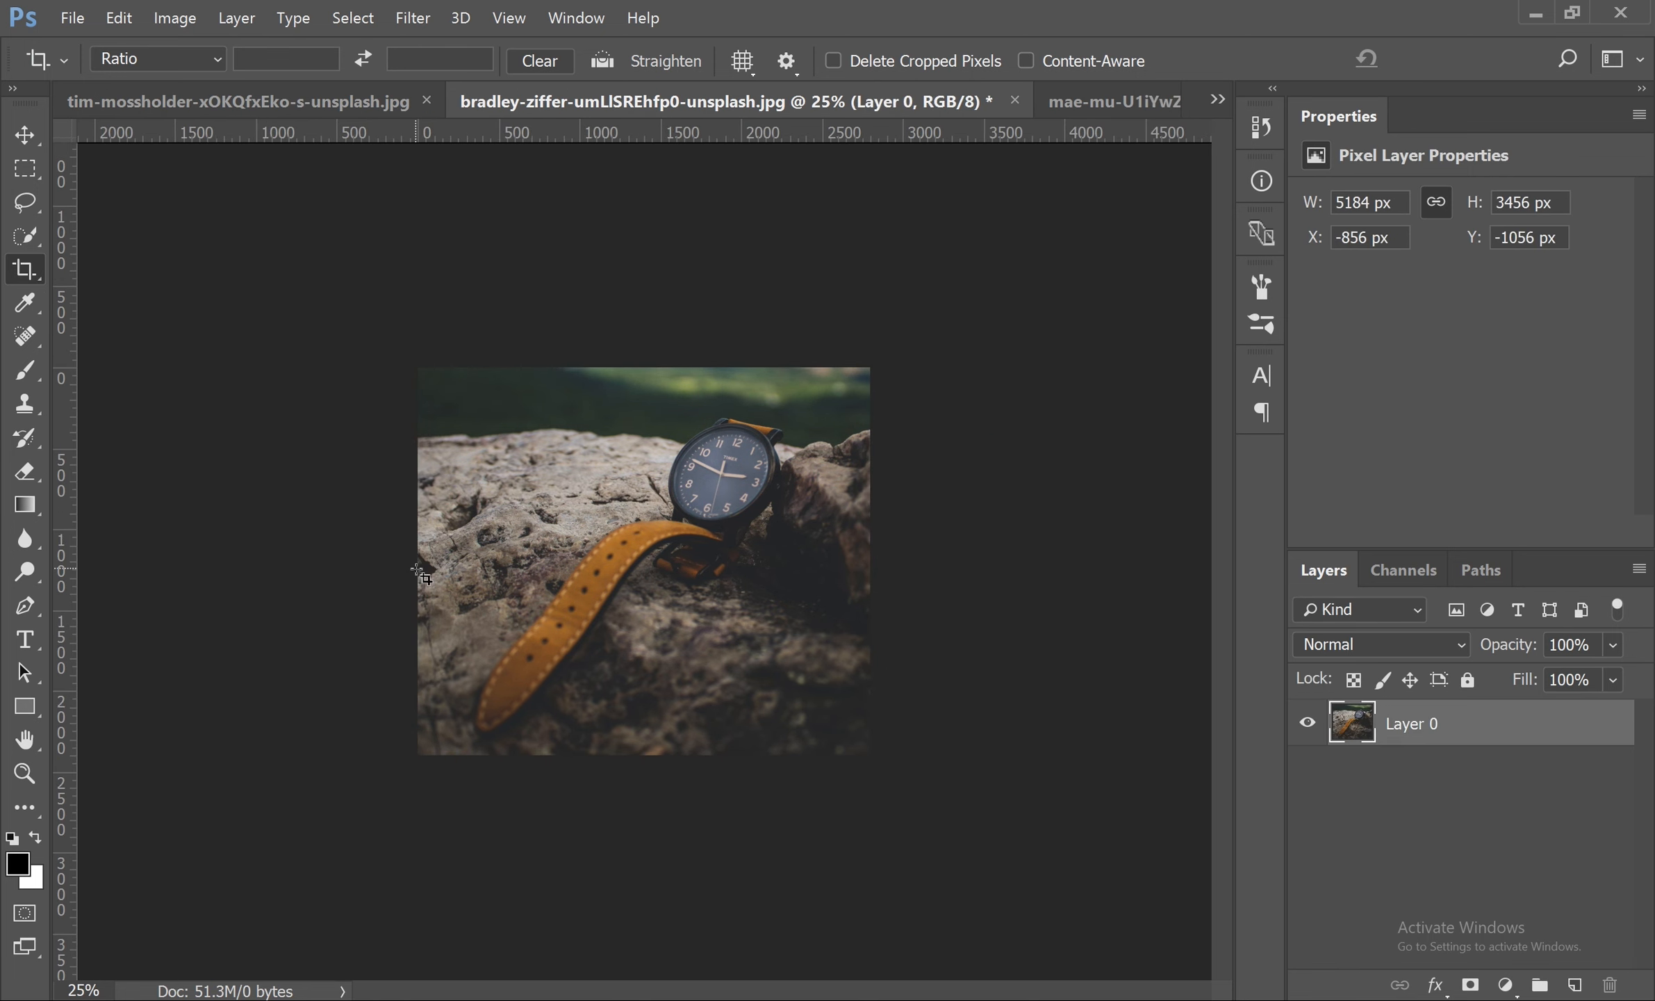
{"action": "key", "text": "ctrl+0"}
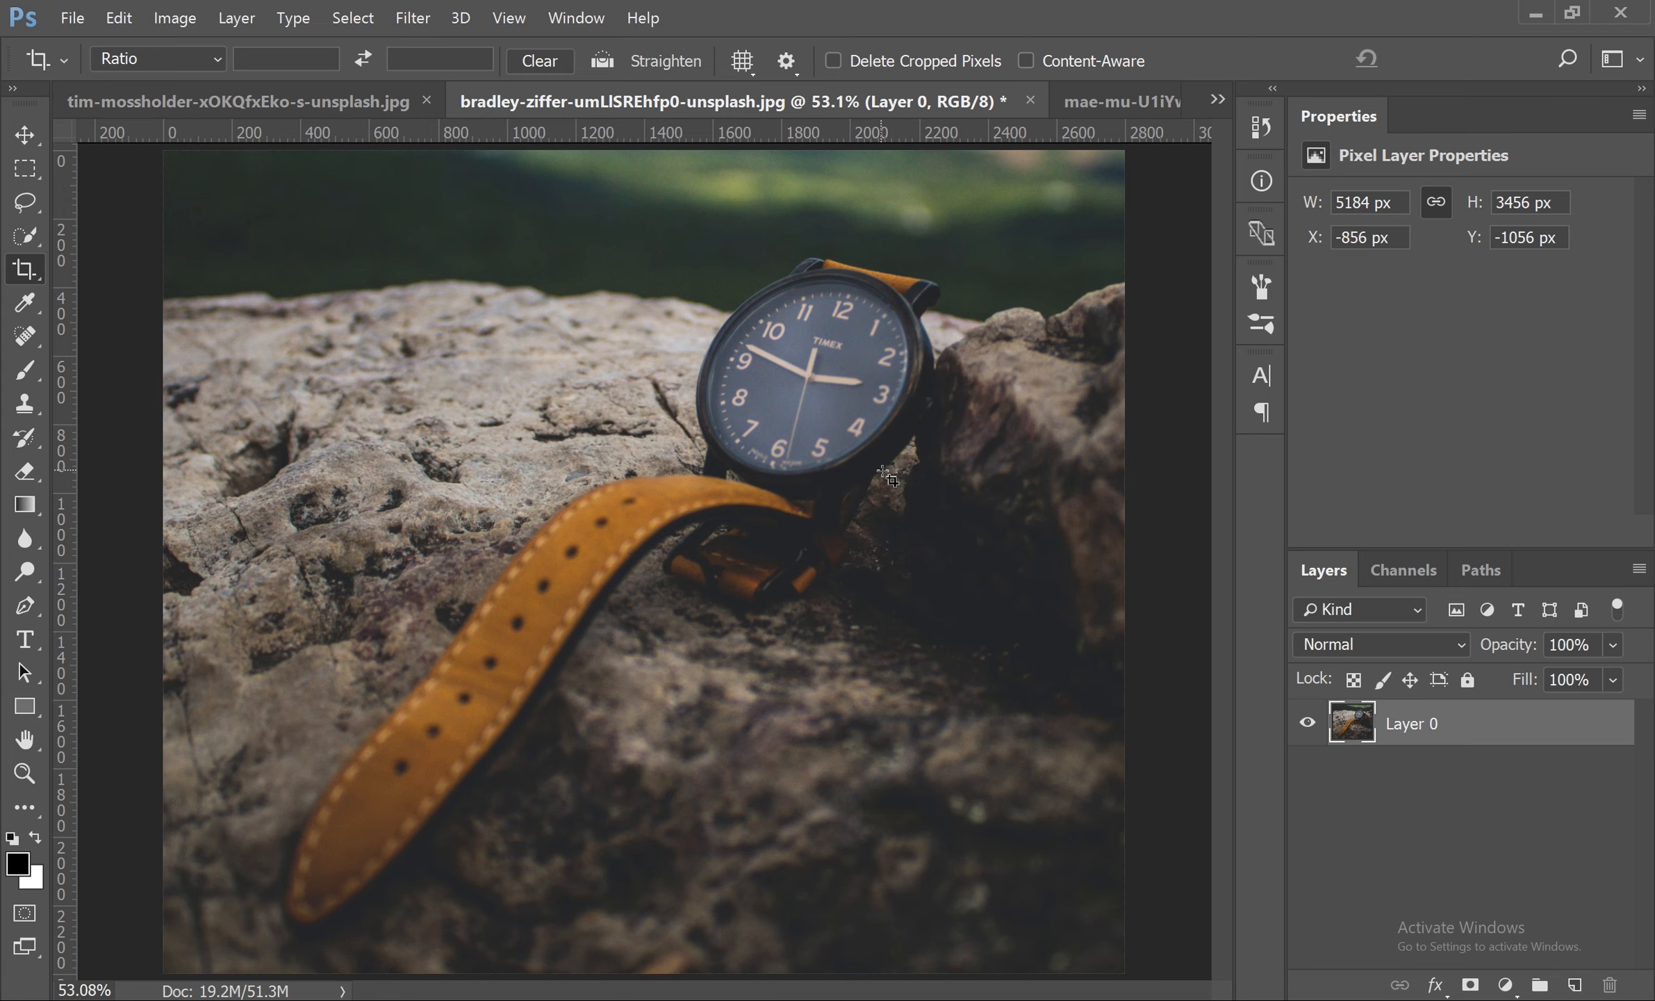
{"action": "key", "text": "ctrl+z"}
{"action": "key", "text": "ctrl+minus"}
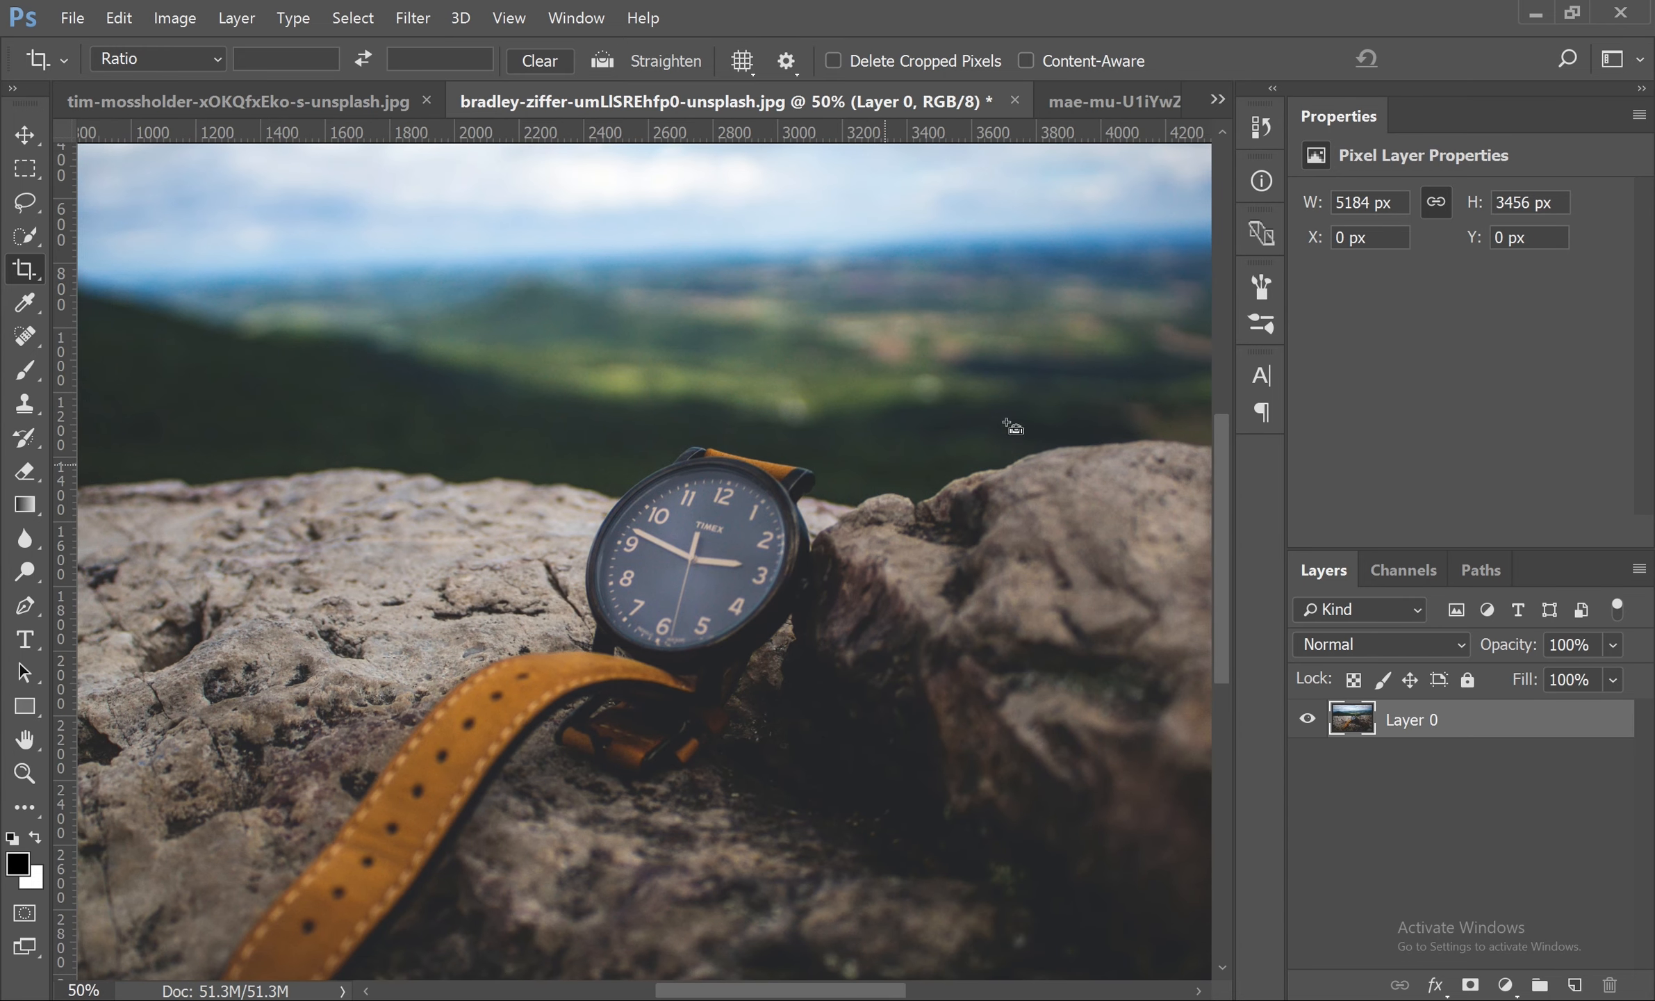
{"action": "key", "text": "ctrl+minus"}
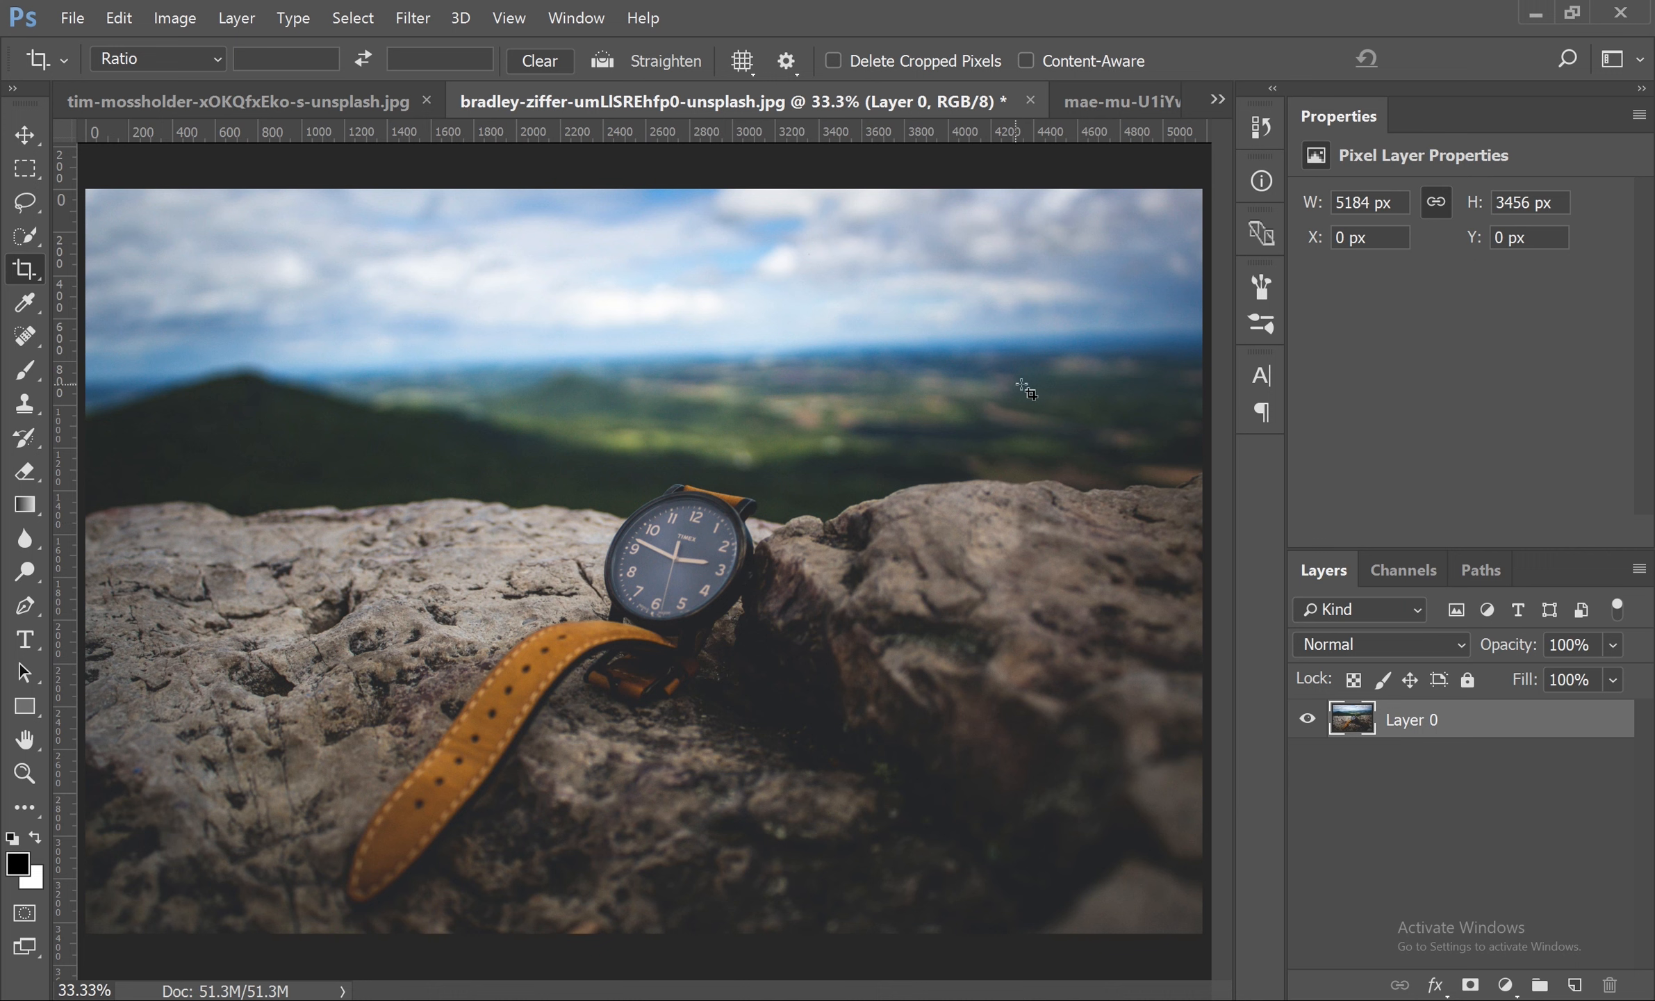
- Try a wider Rule of Thirds crop of about 3340 × 2470 px with the watch near the upper-right intersection, and undo it
{"action": "left_click", "coordinate": [748, 62]}
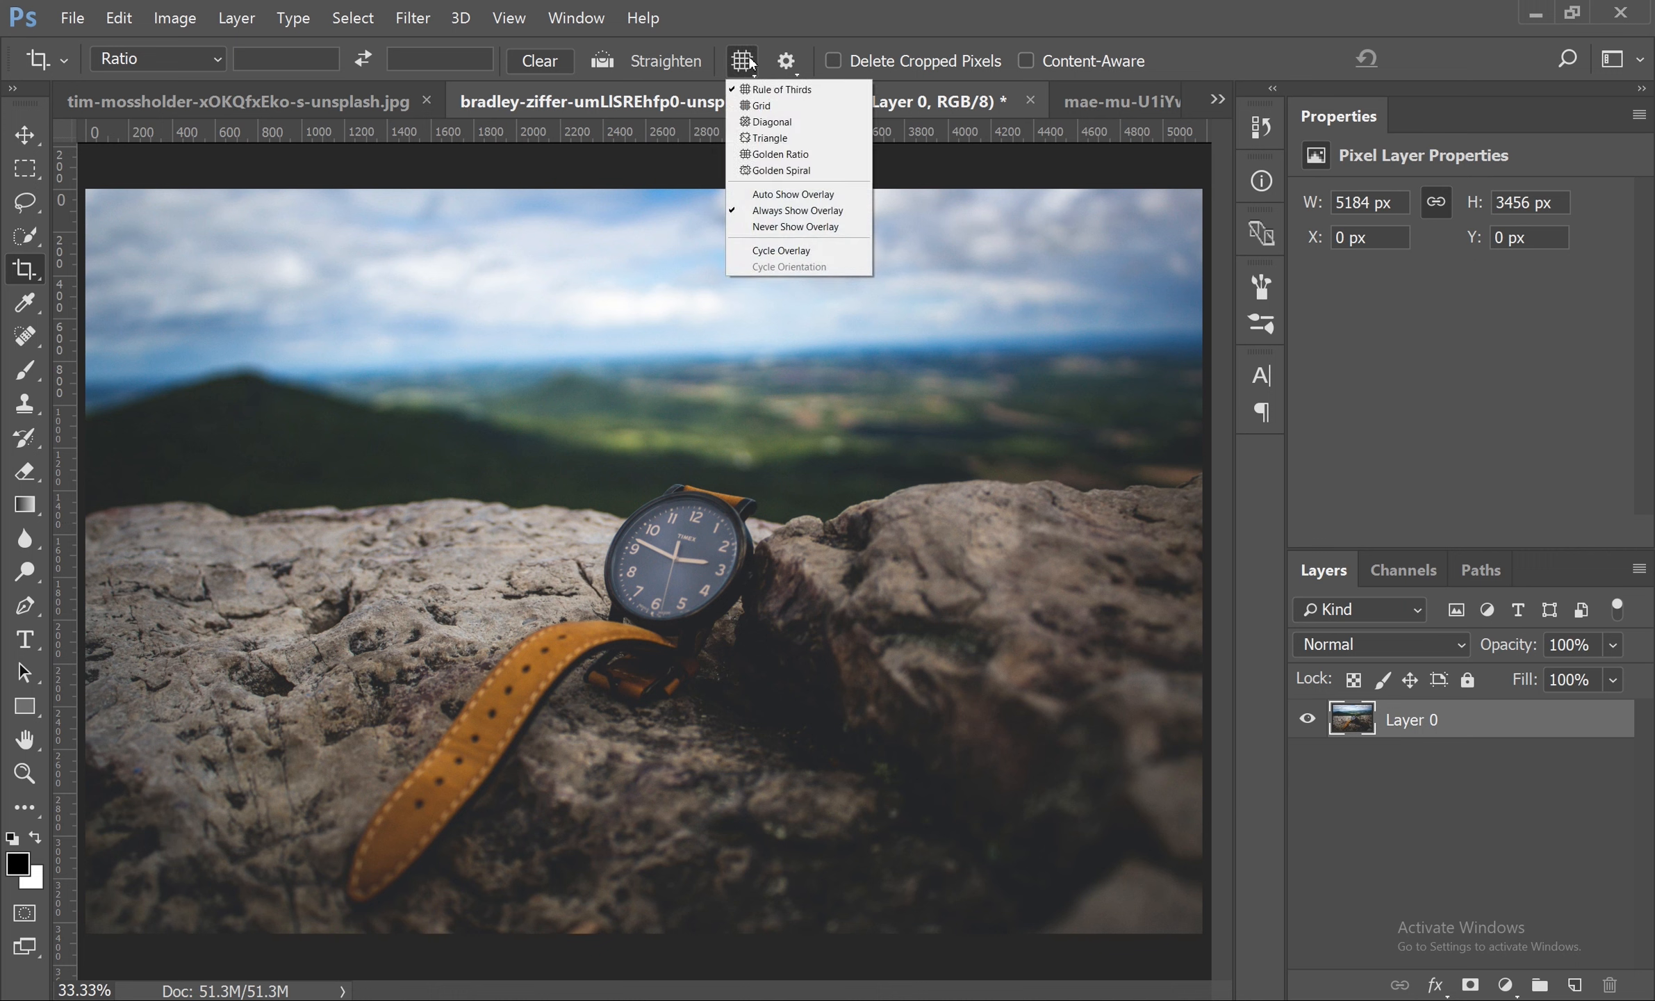
{"action": "left_click", "coordinate": [776, 89]}
{"action": "left_click", "coordinate": [801, 400]}
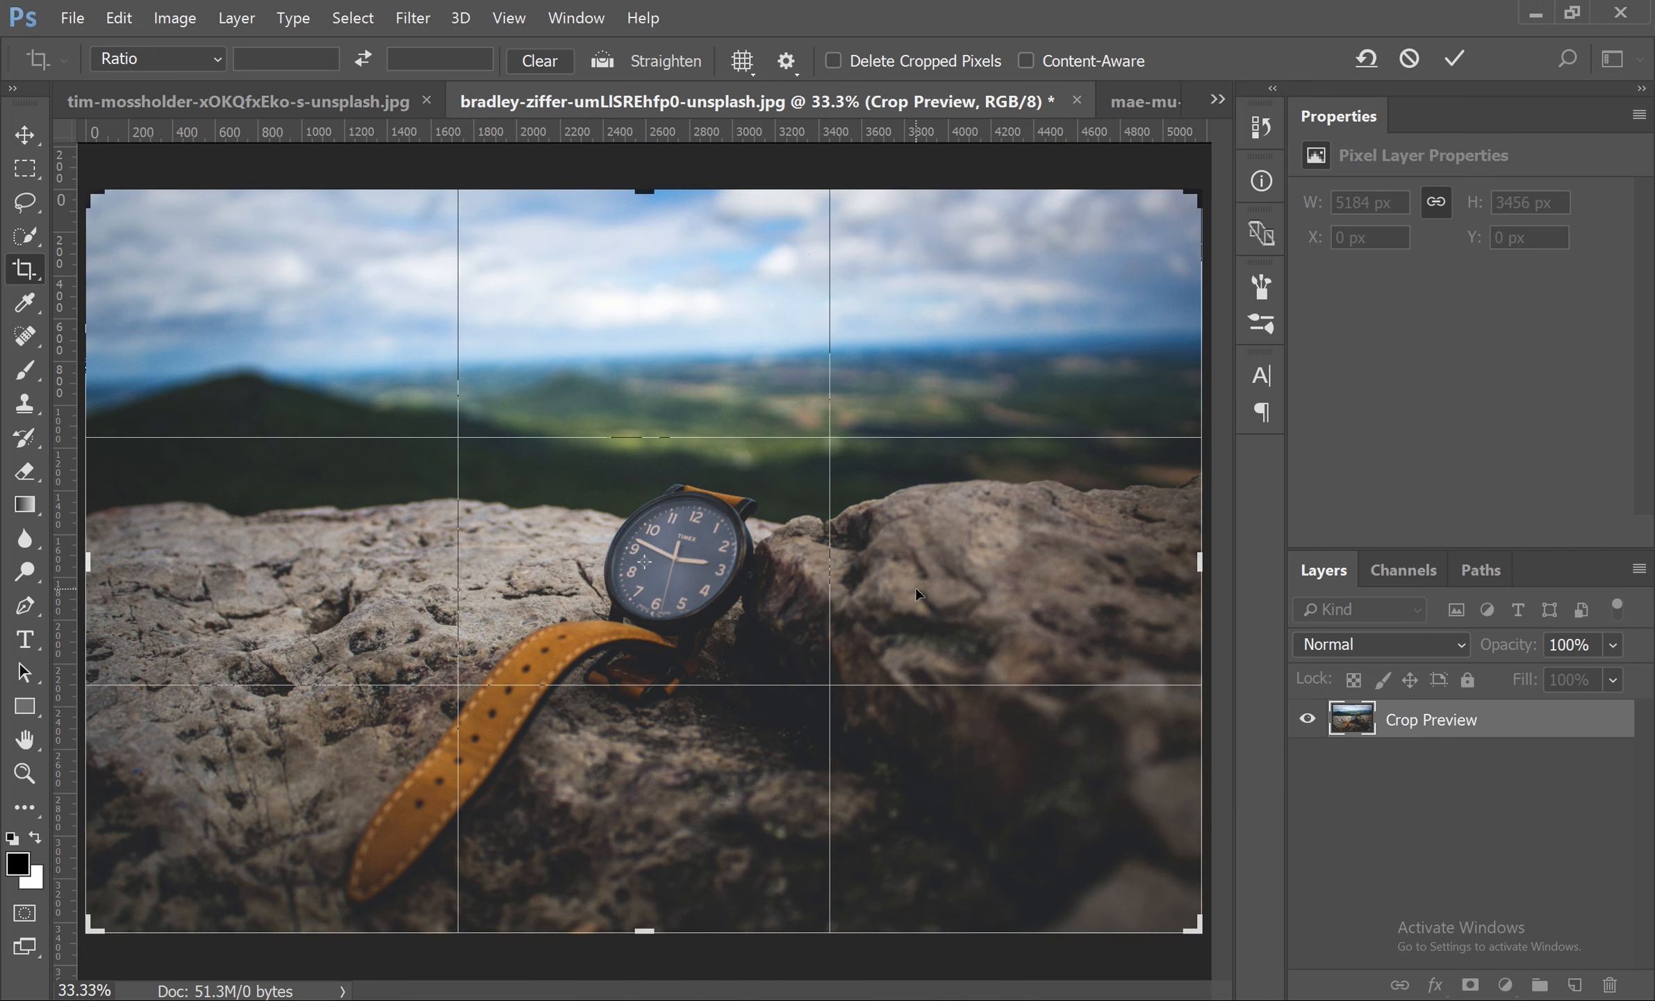
{"action": "left_click_drag", "start_coordinate": [1200, 562], "coordinate": [1029, 528]}
{"action": "left_click_drag", "start_coordinate": [649, 192], "coordinate": [658, 366]}
{"action": "left_click_drag", "start_coordinate": [658, 332], "coordinate": [658, 299]}
{"action": "mouse_move", "coordinate": [1033, 558]}
{"action": "left_mouse_down"}
{"action": "mouse_move", "coordinate": [1070, 556]}
{"action": "mouse_move", "coordinate": [1054, 560]}
{"action": "left_mouse_up"}
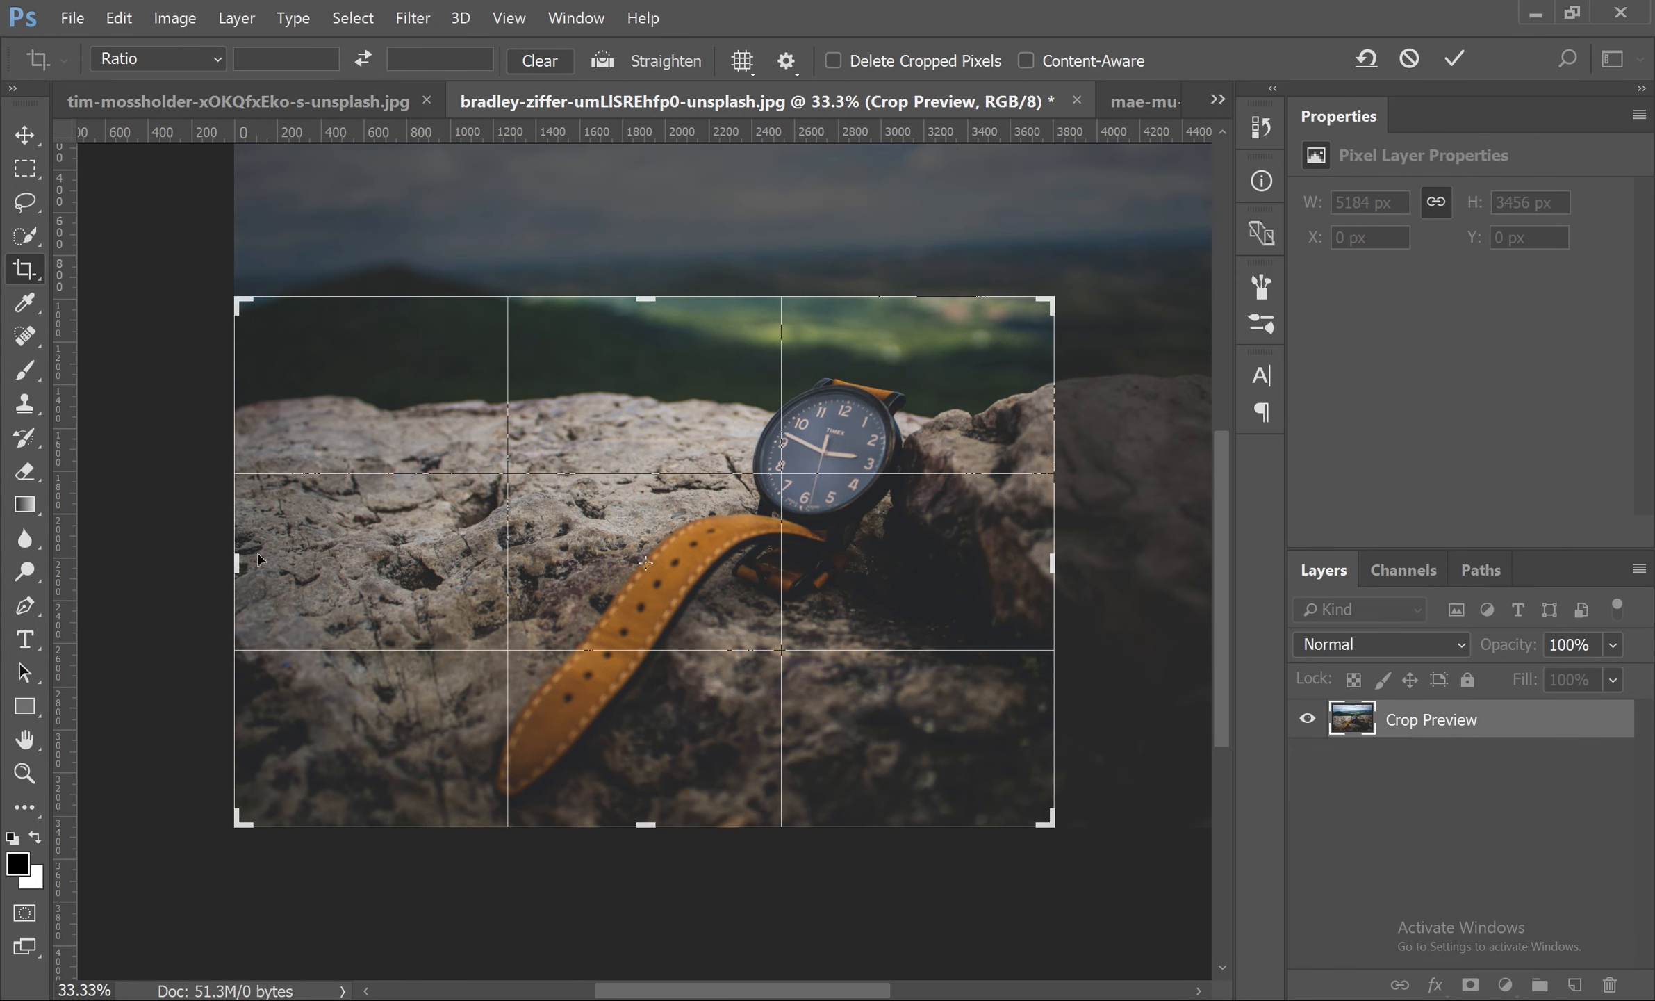
{"action": "left_click_drag", "start_coordinate": [238, 551], "coordinate": [336, 556]}
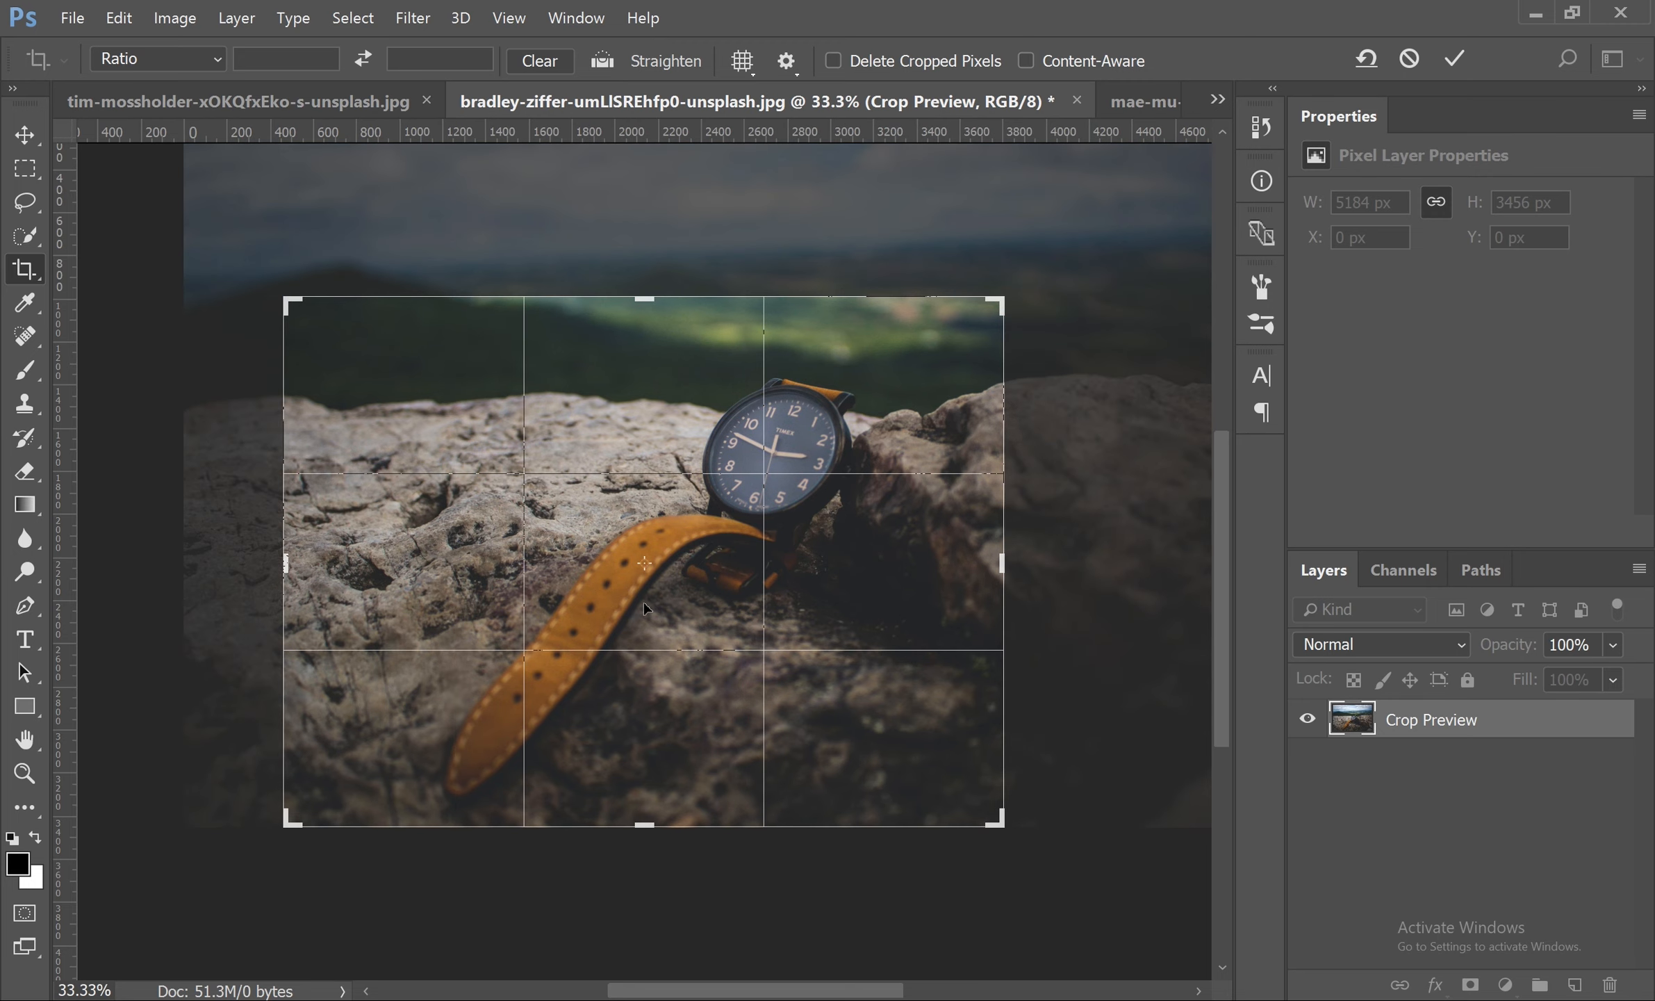
{"action": "key", "text": "Return"}
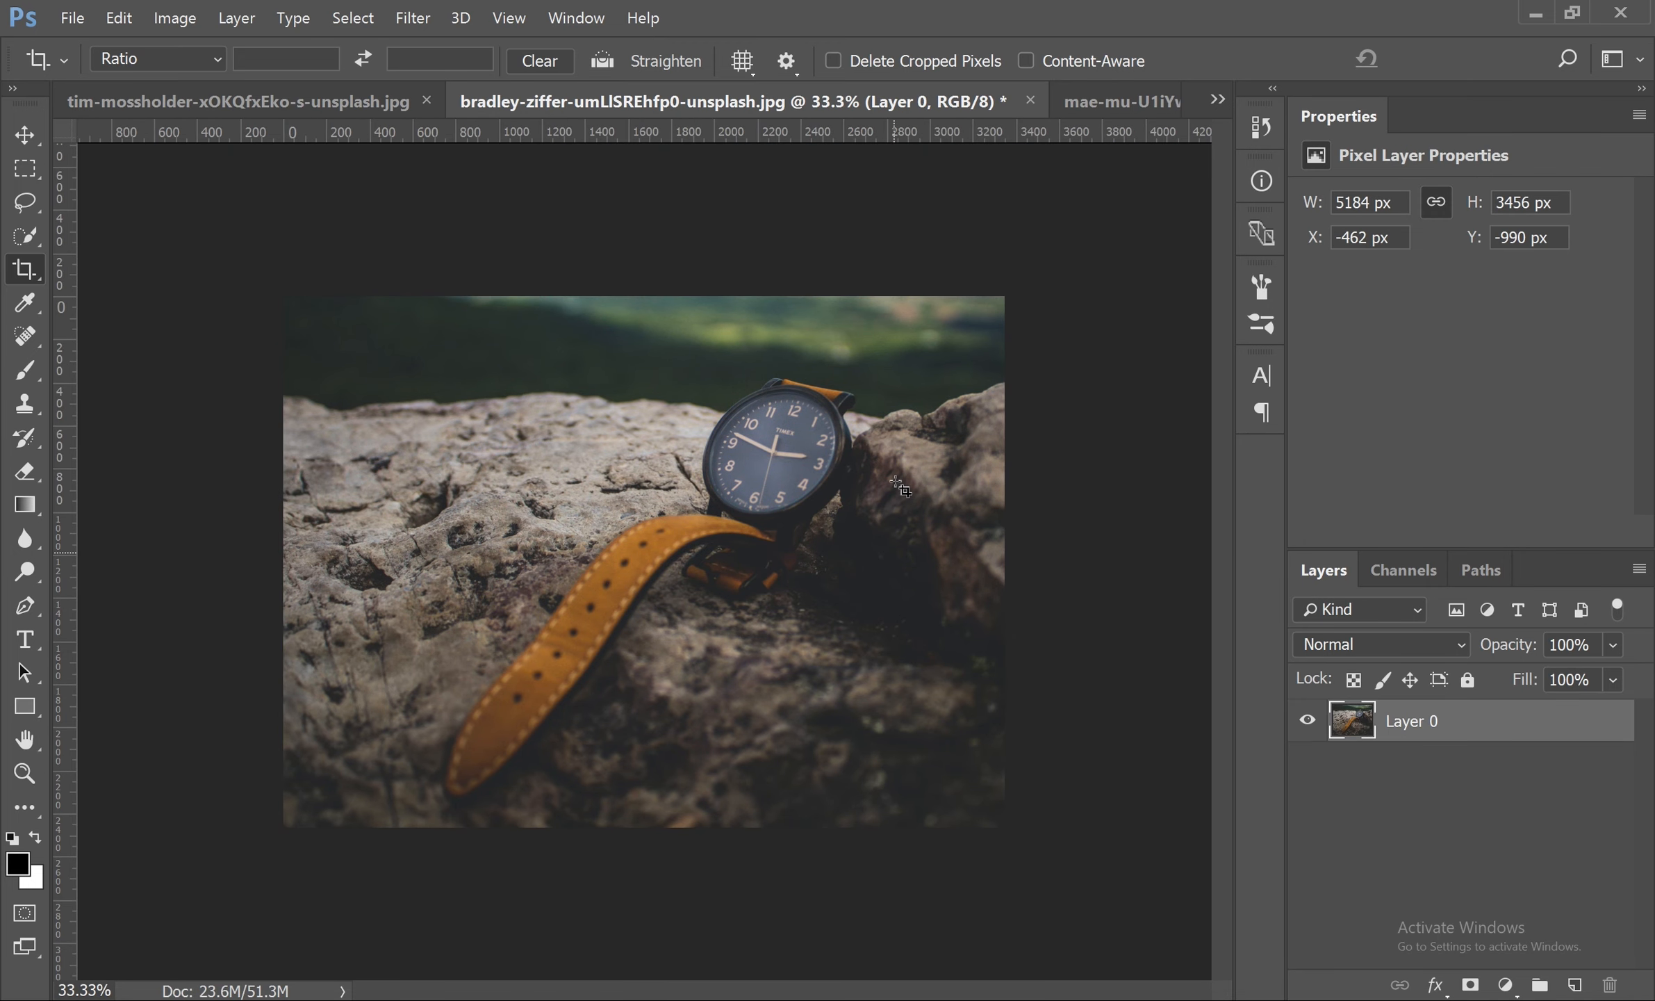
{"action": "key", "text": "ctrl+0"}
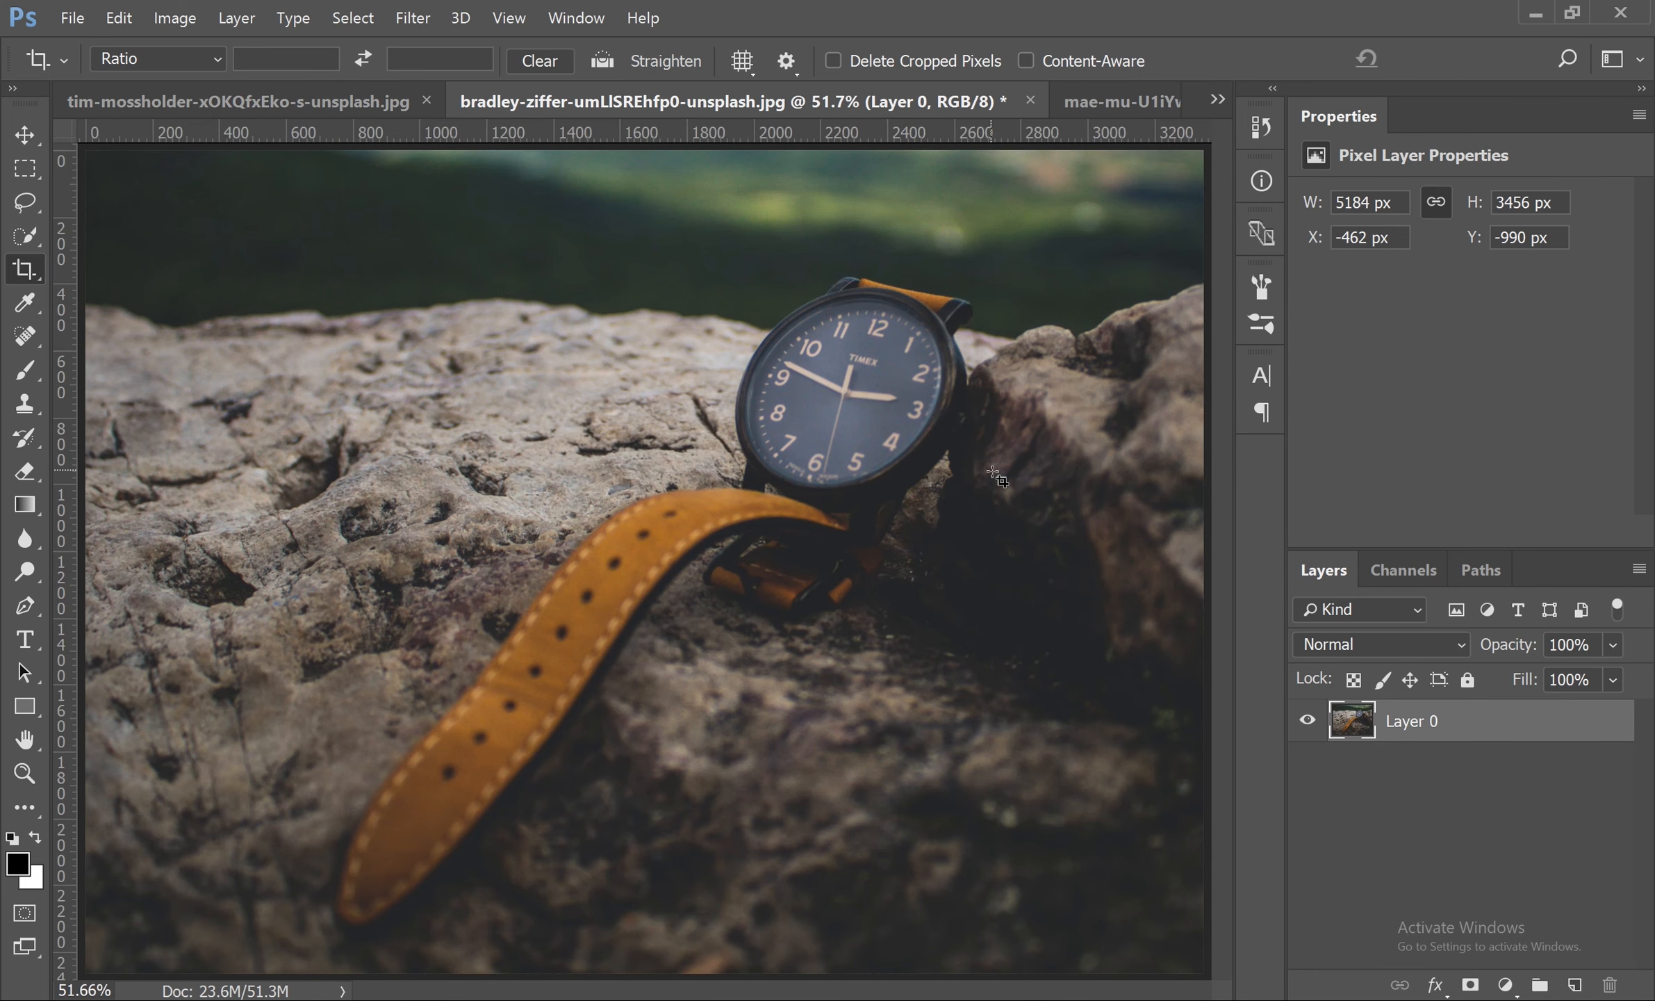
{"action": "key", "text": "ctrl+z"}
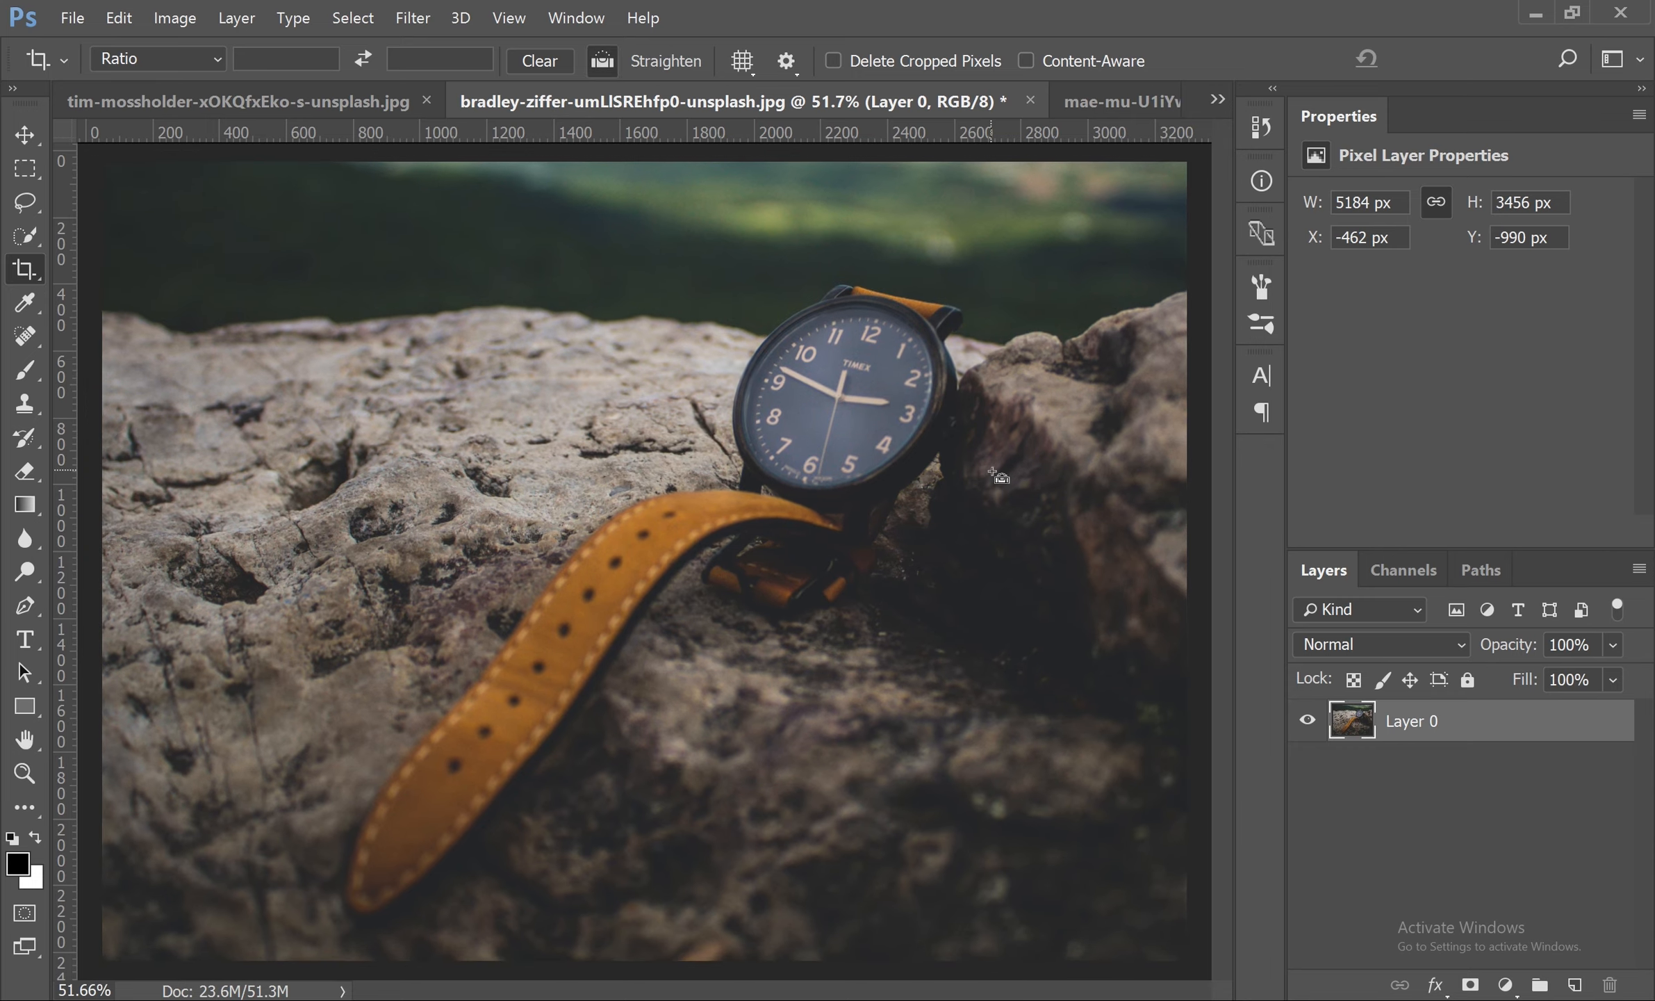
{"action": "key", "text": "ctrl+minus"}
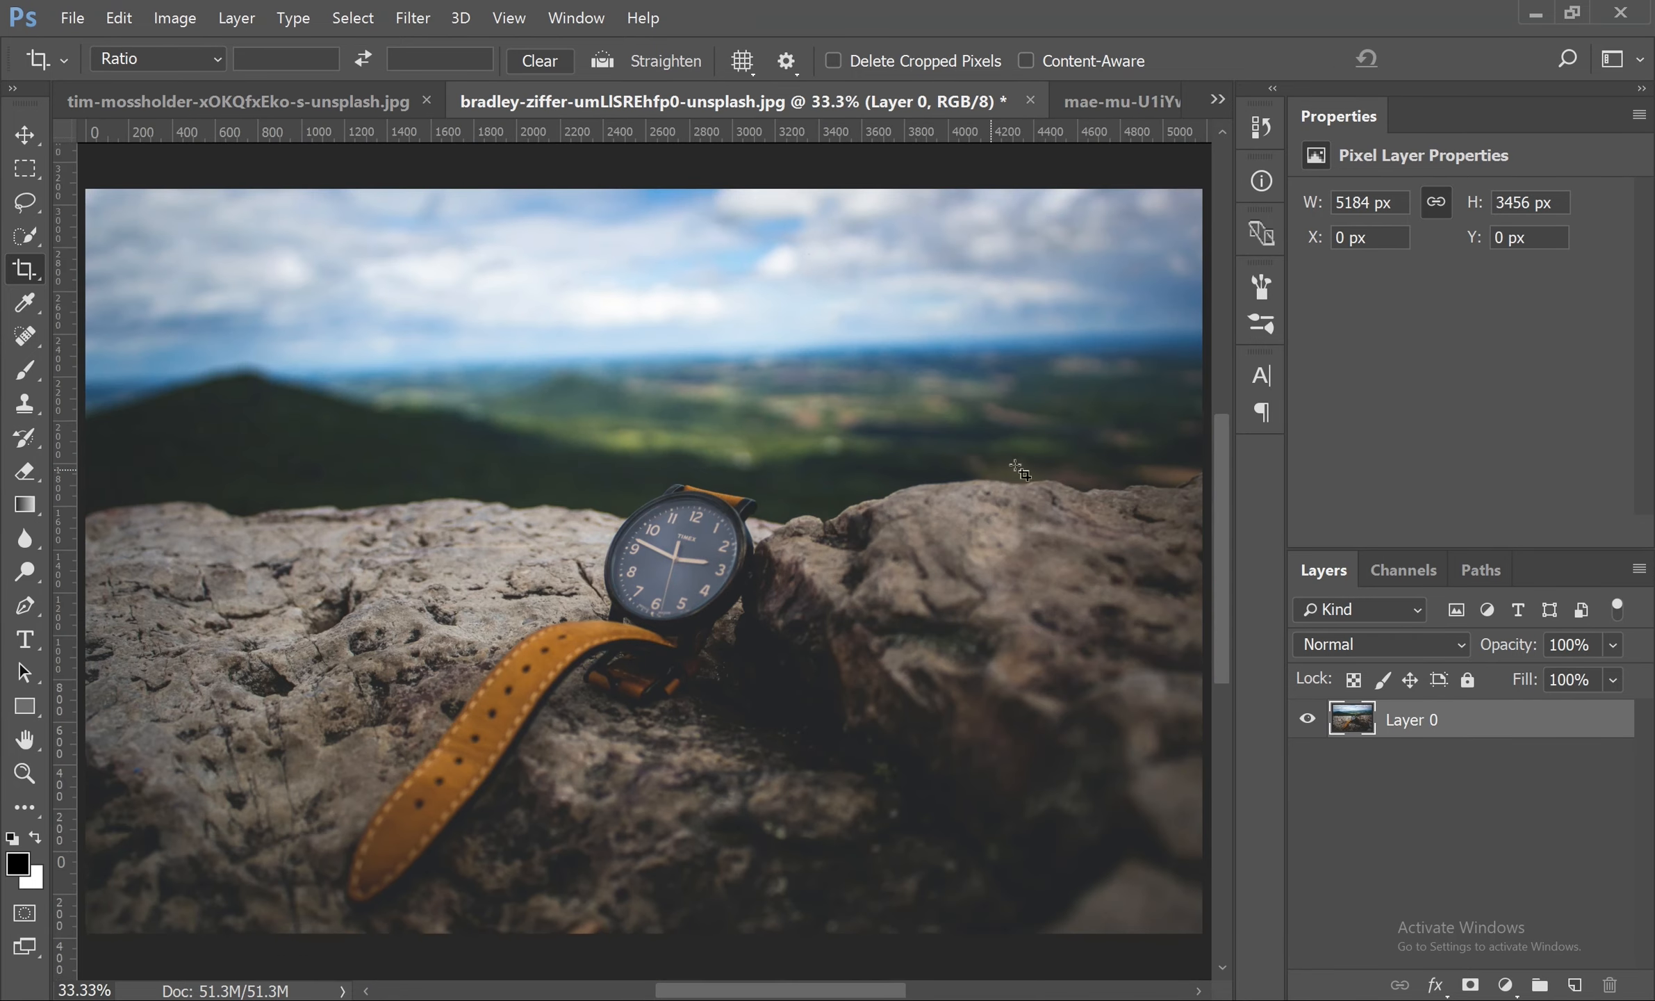
- Try the Grid, Diagonal, Triangle and Golden Spiral crop overlays over the whole watch photo
{"action": "left_click", "coordinate": [743, 60]}
{"action": "left_click", "coordinate": [764, 105]}
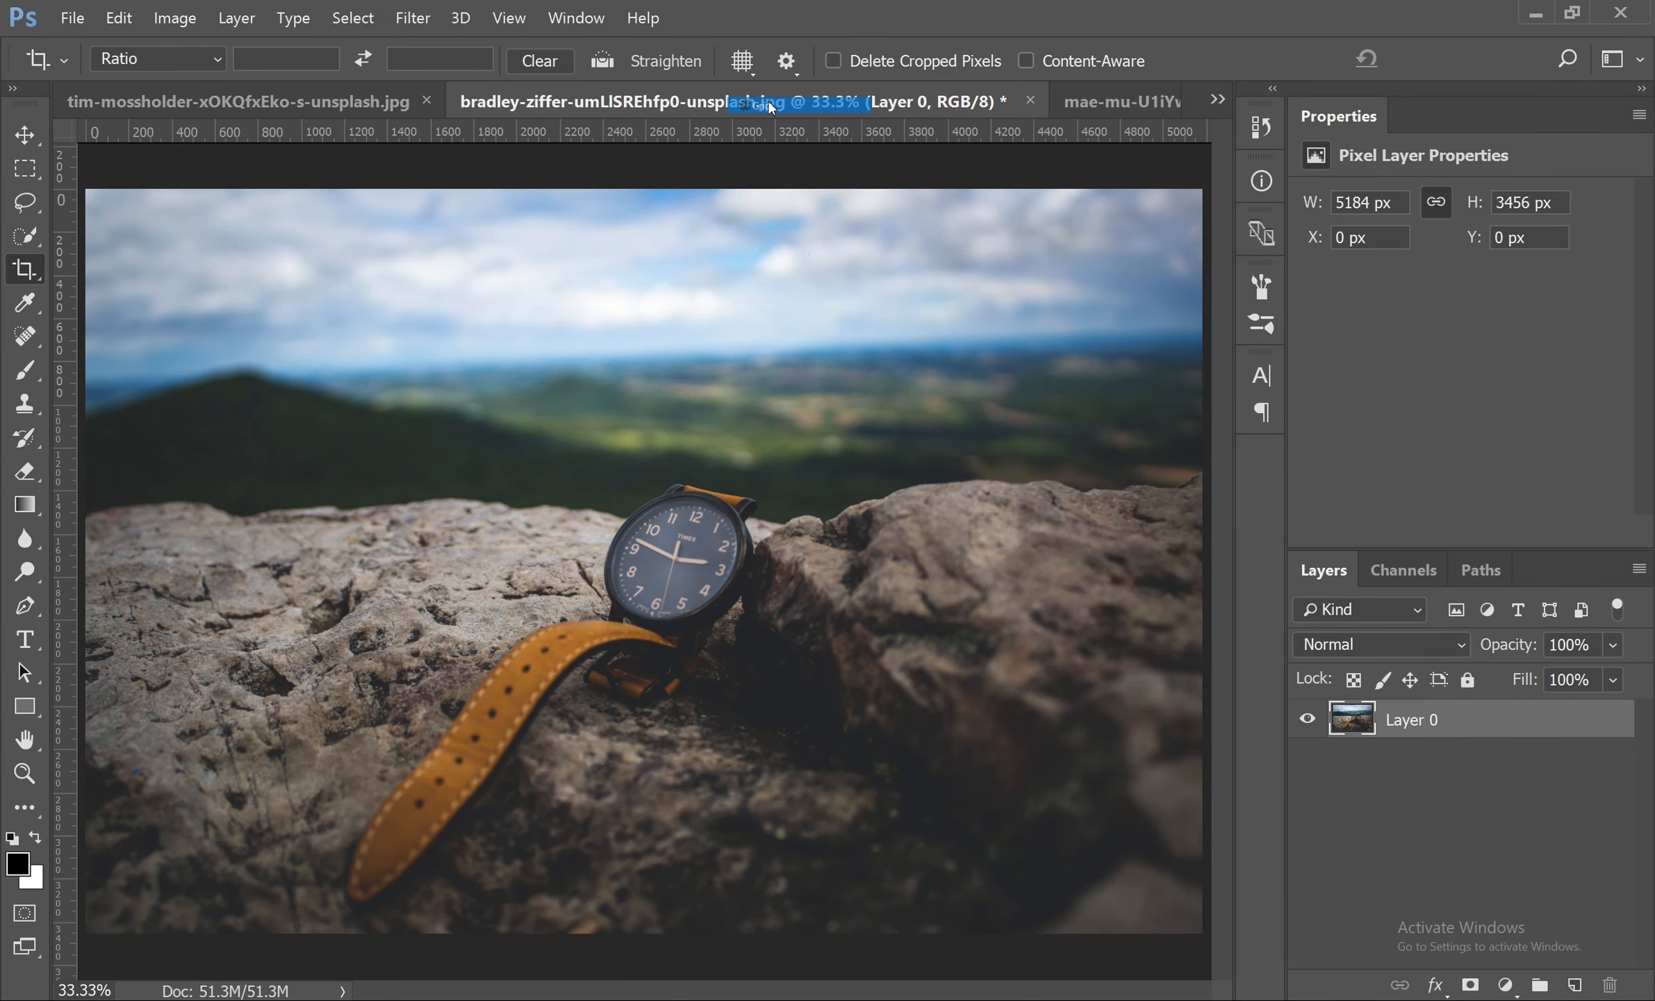
{"action": "left_click", "coordinate": [760, 366]}
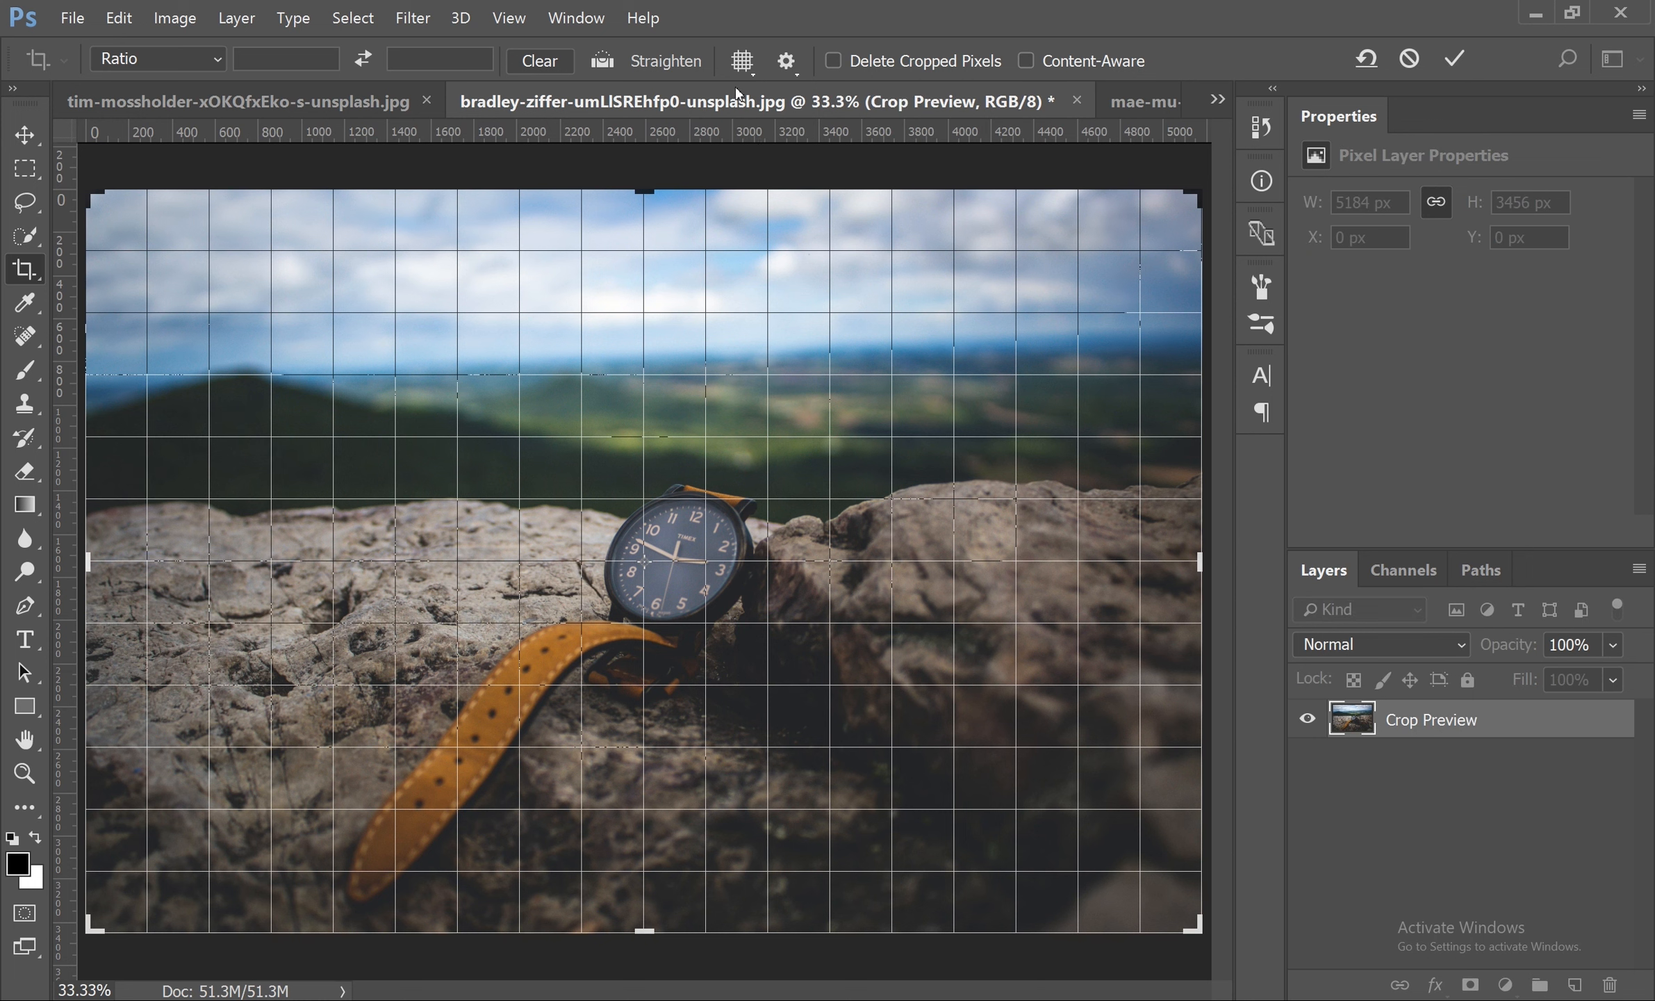
{"action": "left_click", "coordinate": [742, 60]}
{"action": "left_click", "coordinate": [764, 120]}
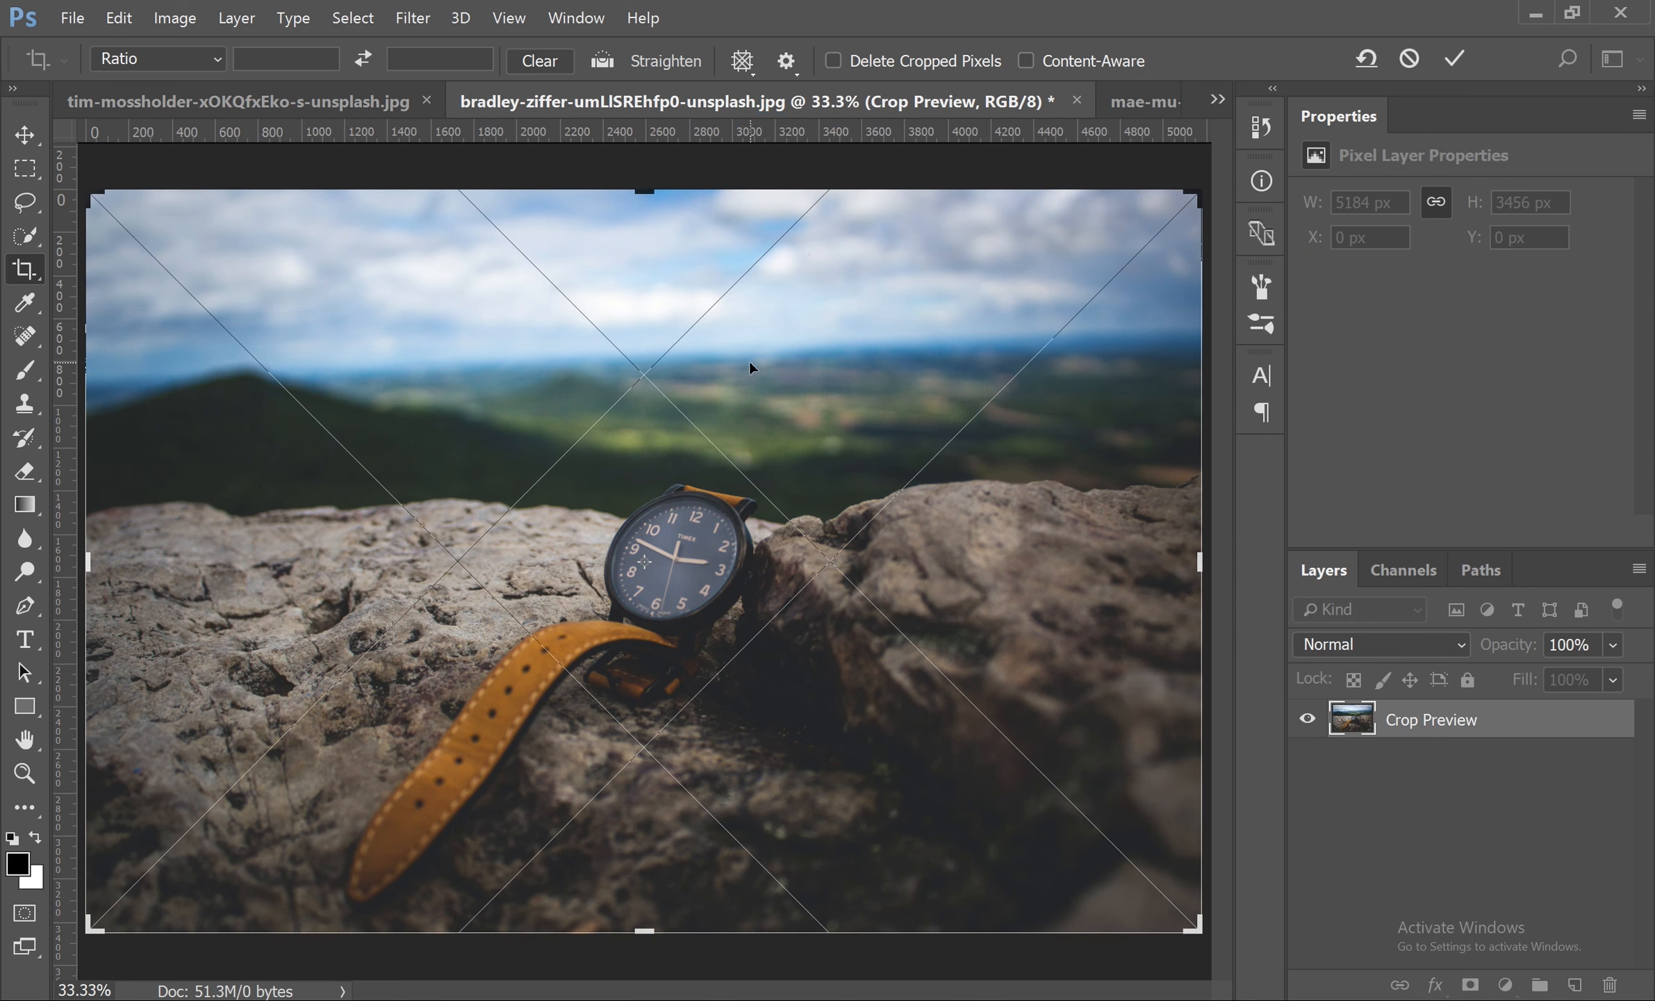
{"action": "left_click", "coordinate": [742, 60]}
{"action": "left_click", "coordinate": [835, 137]}
{"action": "left_click", "coordinate": [742, 60]}
{"action": "left_click", "coordinate": [810, 171]}
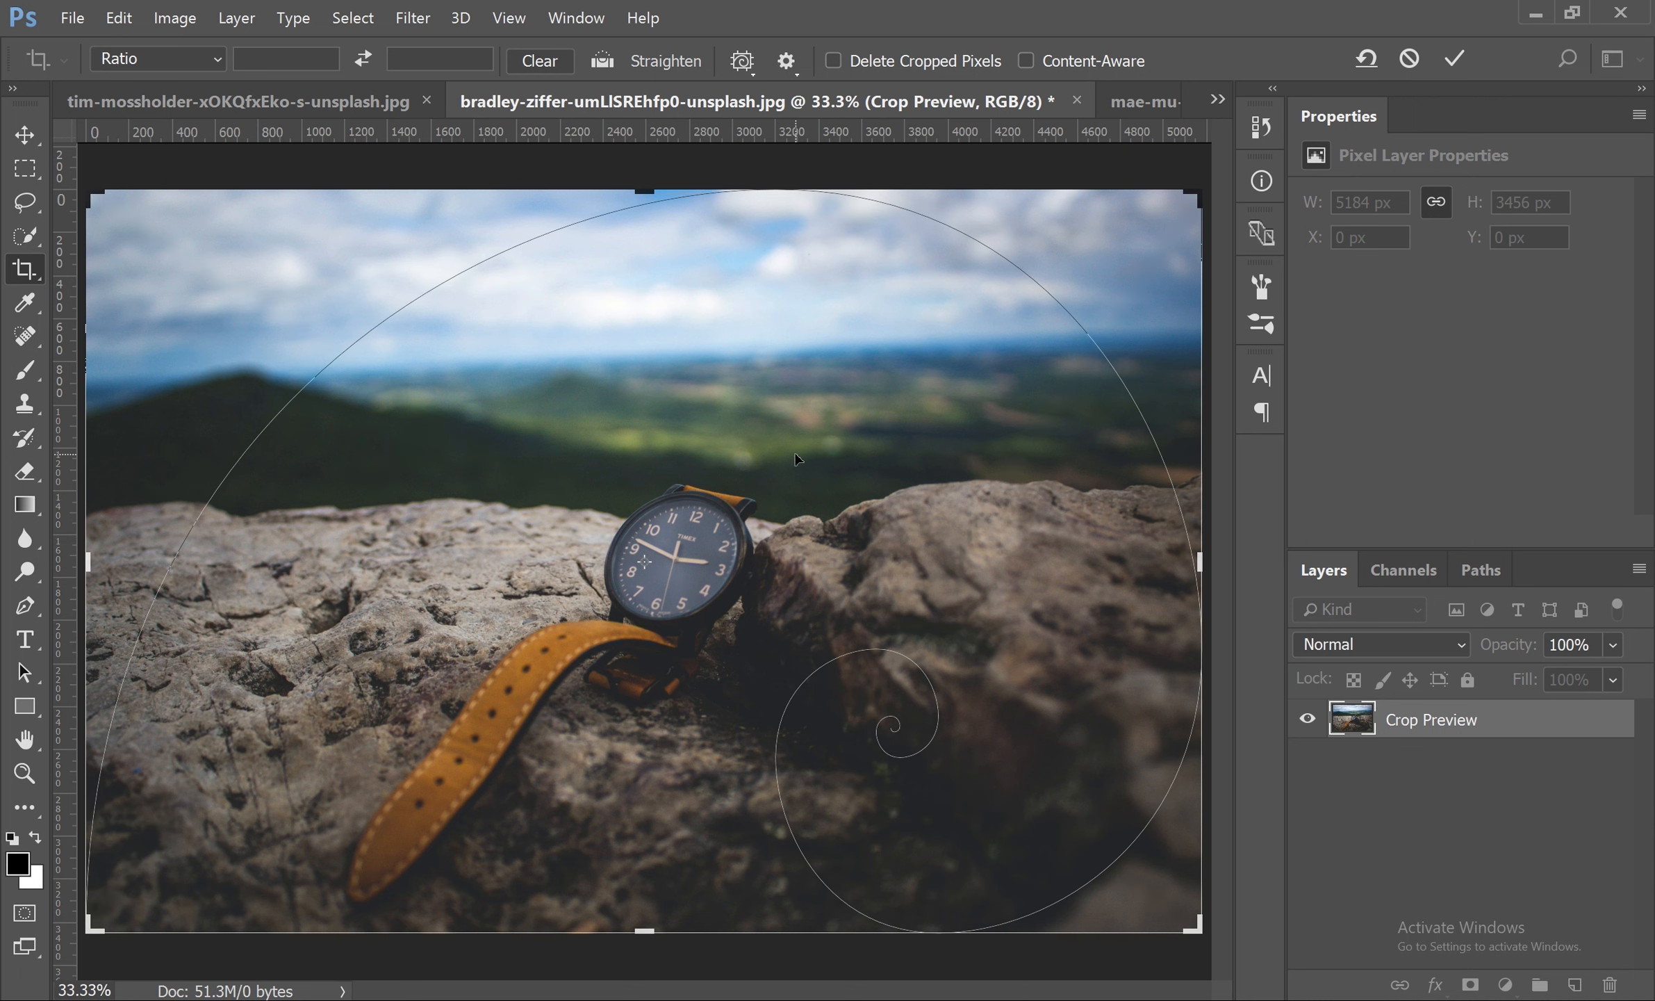
- Set the crop overlay back to Rule of Thirds and accept the crop frame at the full image size
{"action": "left_click", "coordinate": [742, 61]}
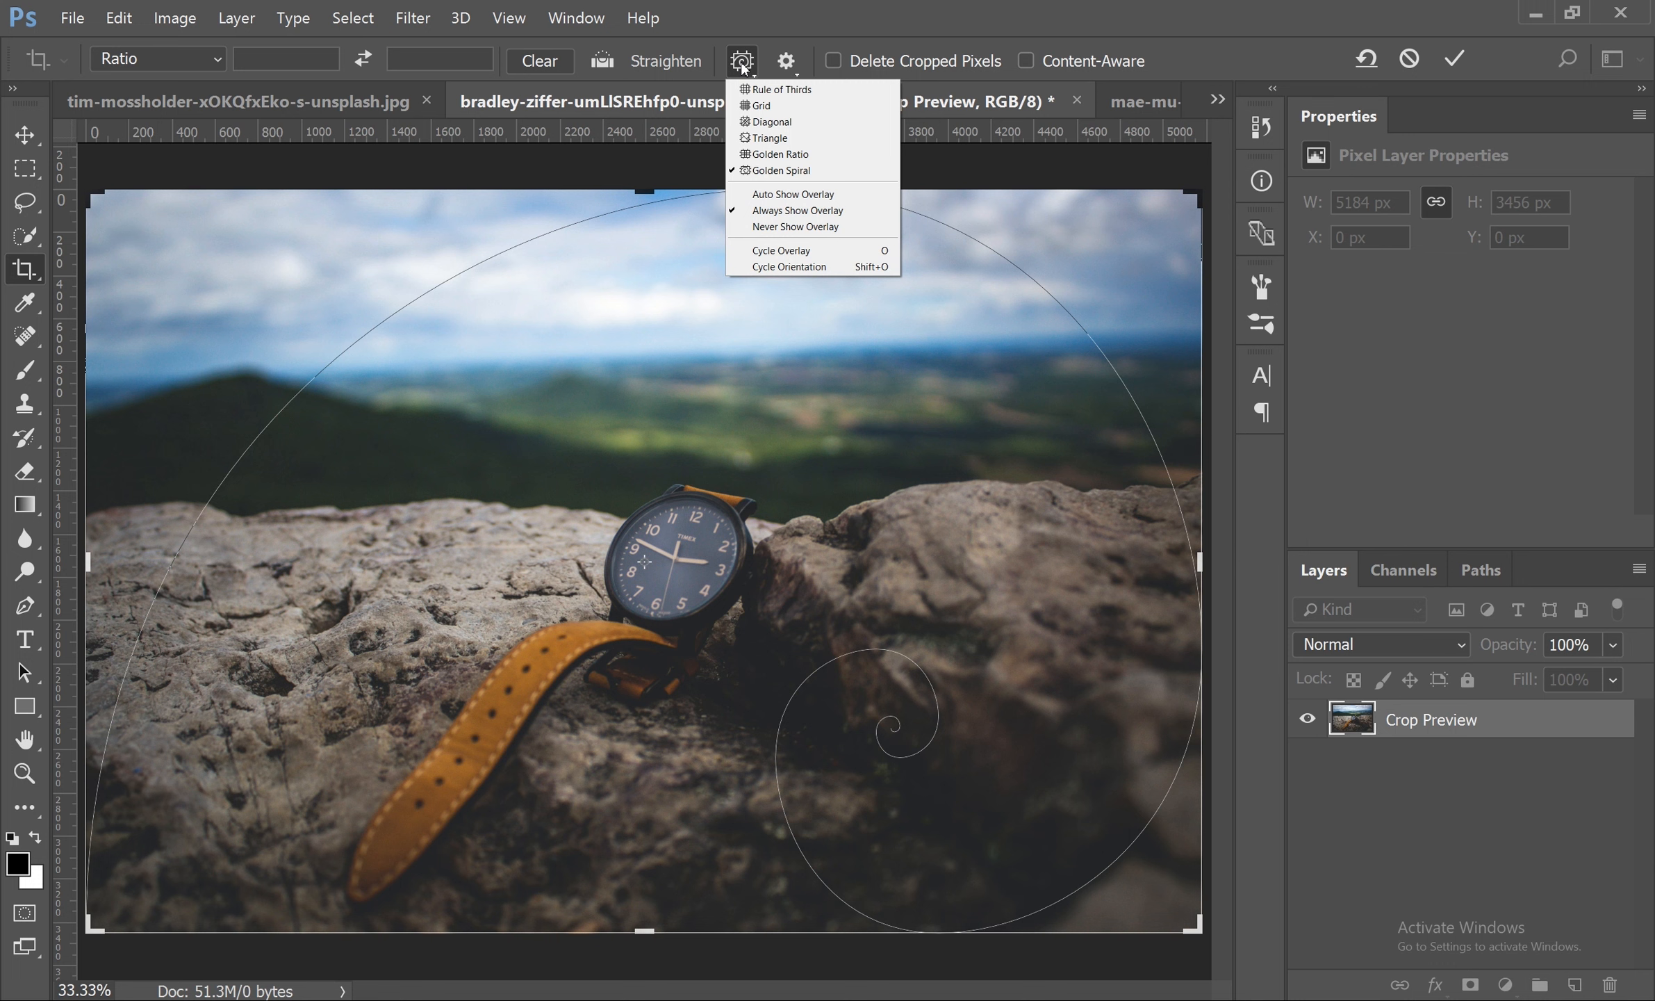
{"action": "left_click", "coordinate": [832, 89]}
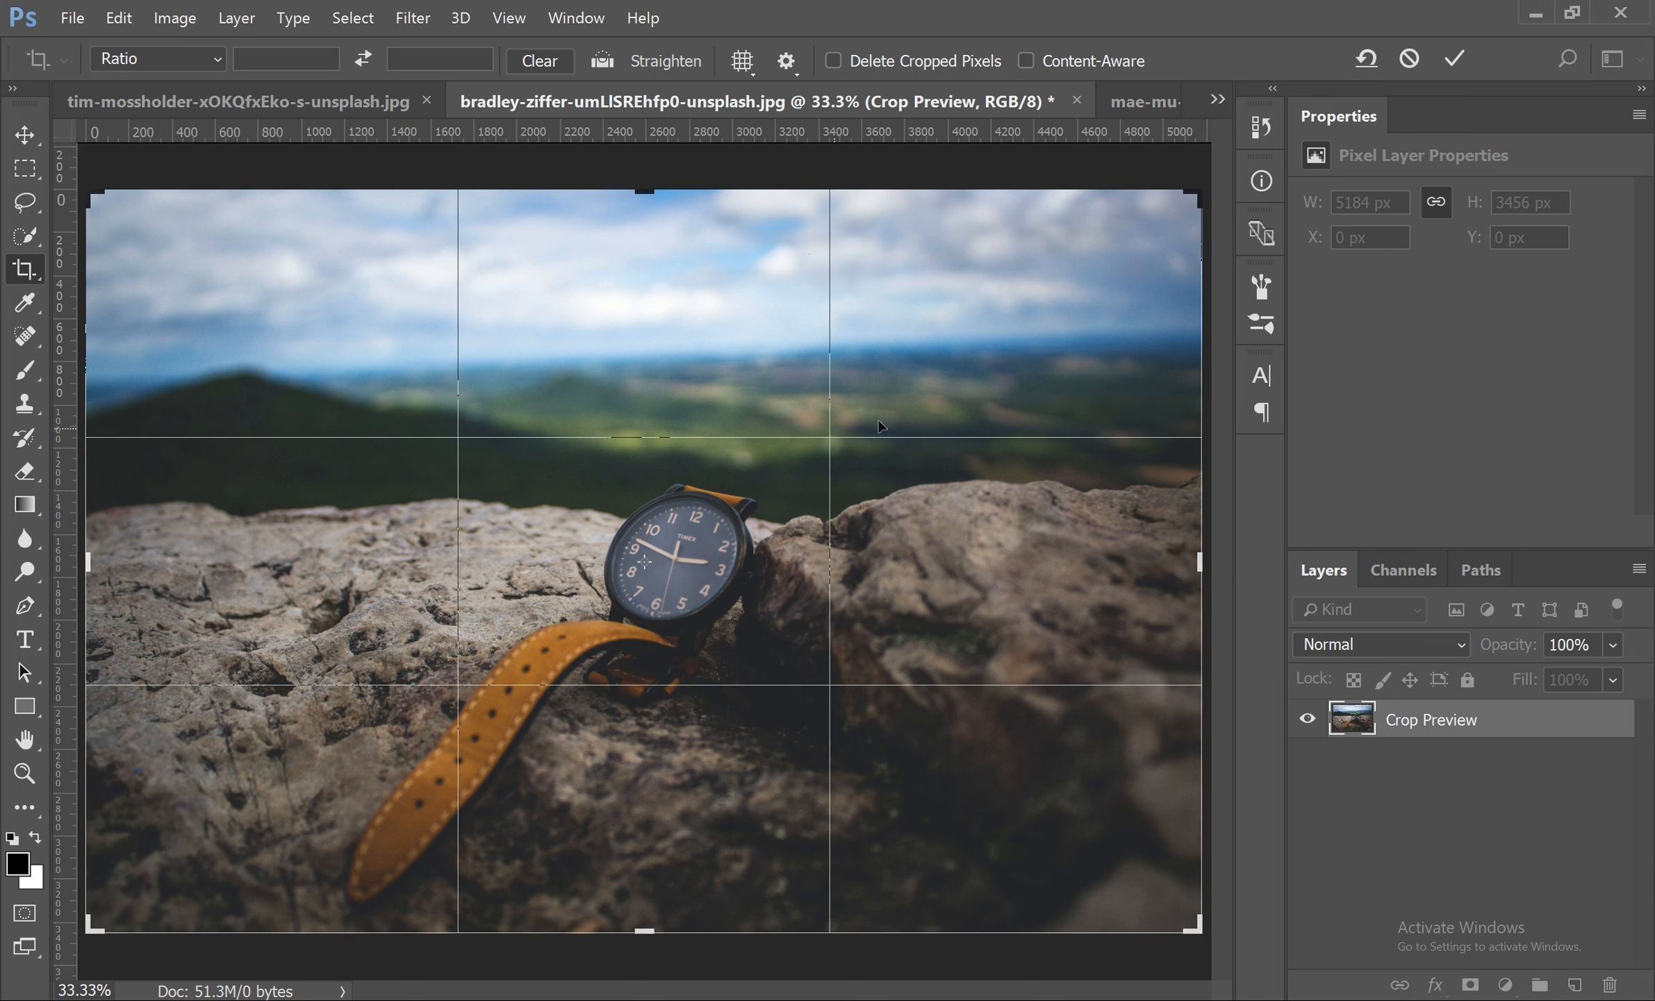
{"action": "key", "text": "ctrl+minus"}
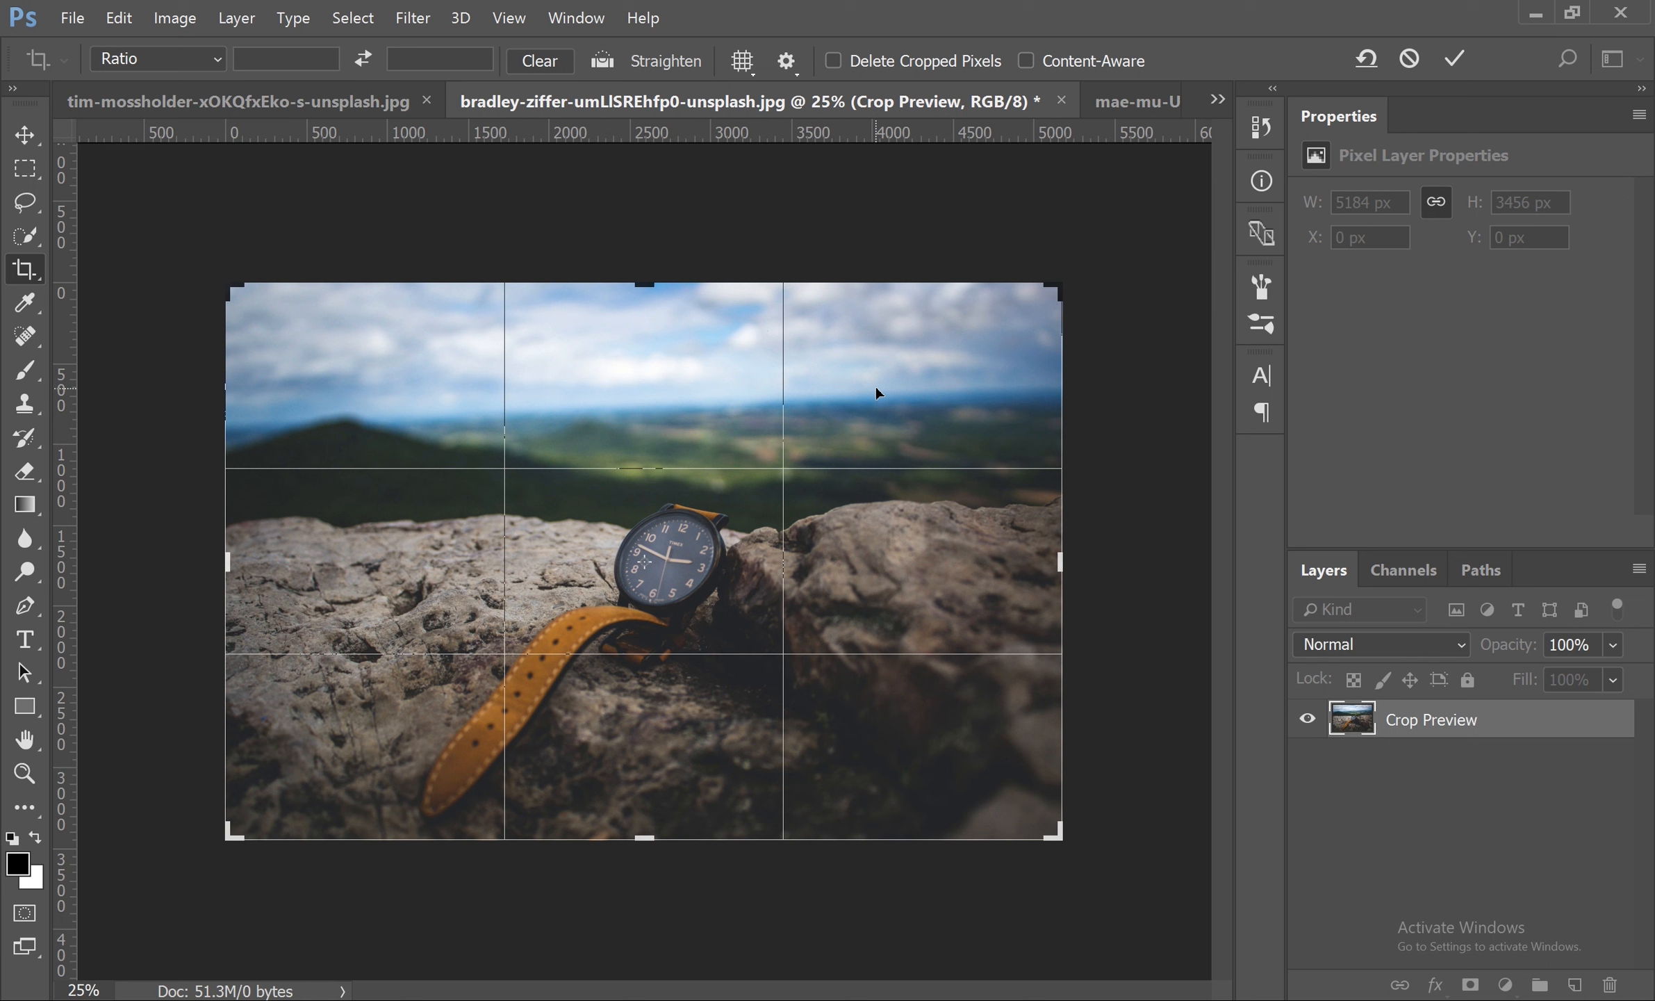
{"action": "key", "text": "Return"}
{"action": "key", "text": "v"}
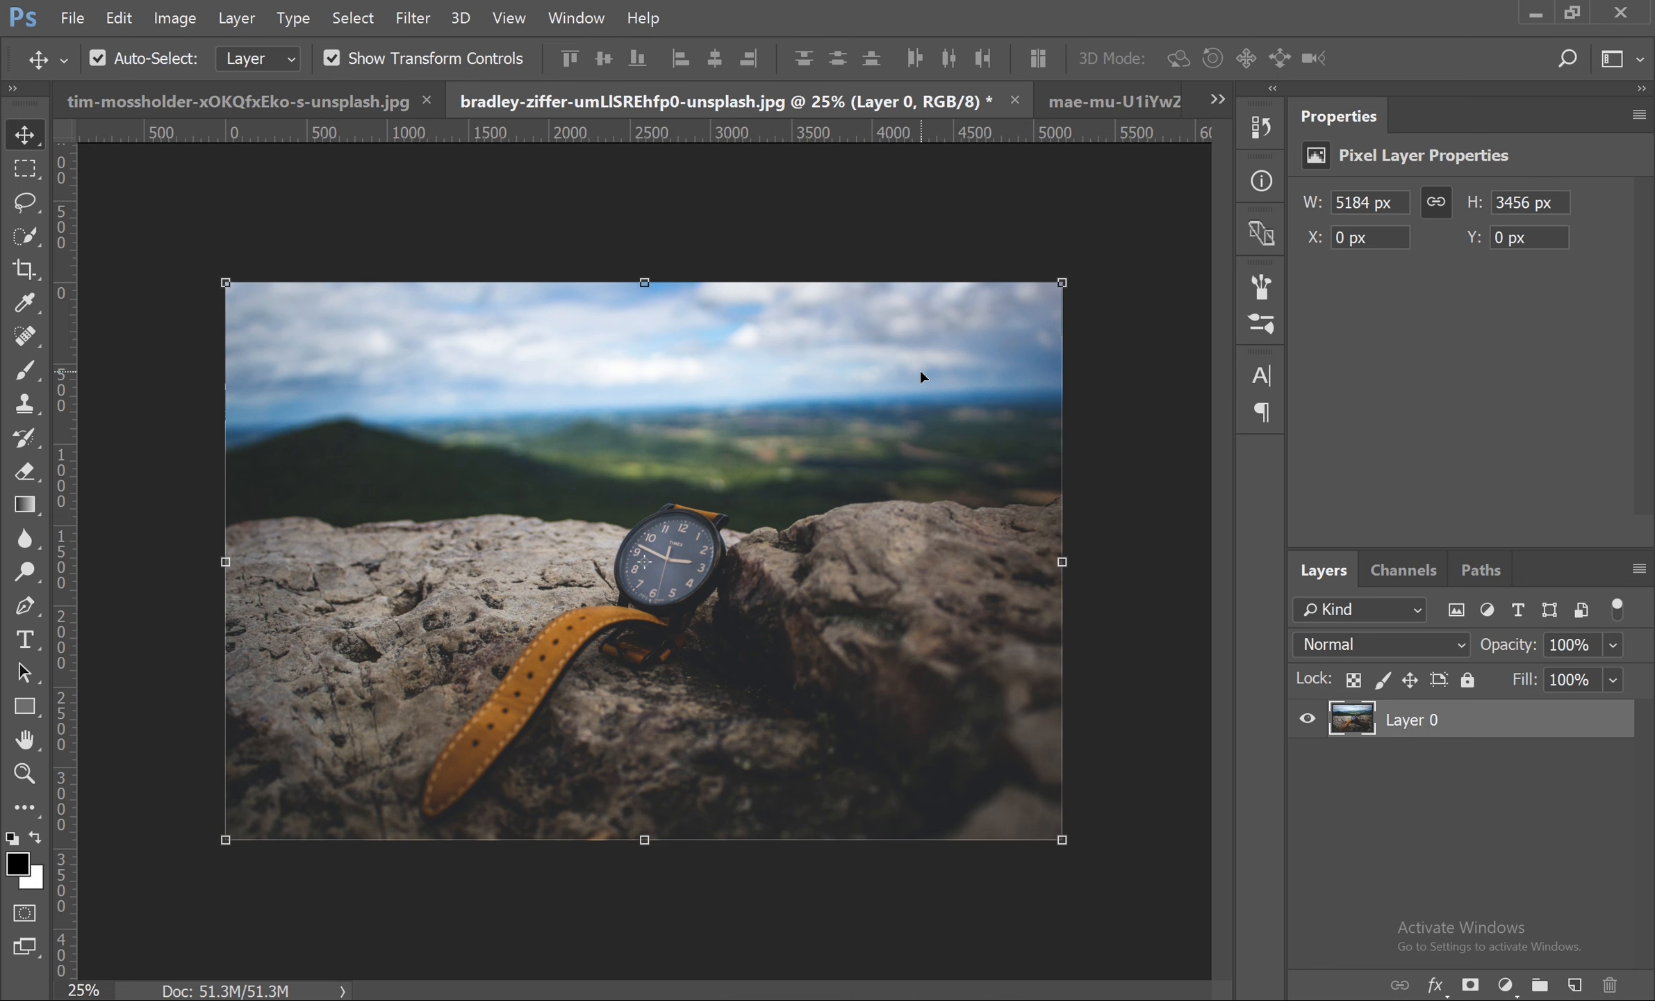
- Extend the crop frame above the watch photo to about 5184 × 3672 px and fill the added strip with Content-Aware
{"action": "key", "text": "ctrl+plus"}
{"action": "key", "text": "ctrl+minus"}
{"action": "key", "text": "c"}
{"action": "mouse_move", "coordinate": [644, 283]}
{"action": "left_mouse_down"}
{"action": "mouse_move", "coordinate": [646, 233]}
{"action": "mouse_move", "coordinate": [645, 259]}
{"action": "left_mouse_up"}
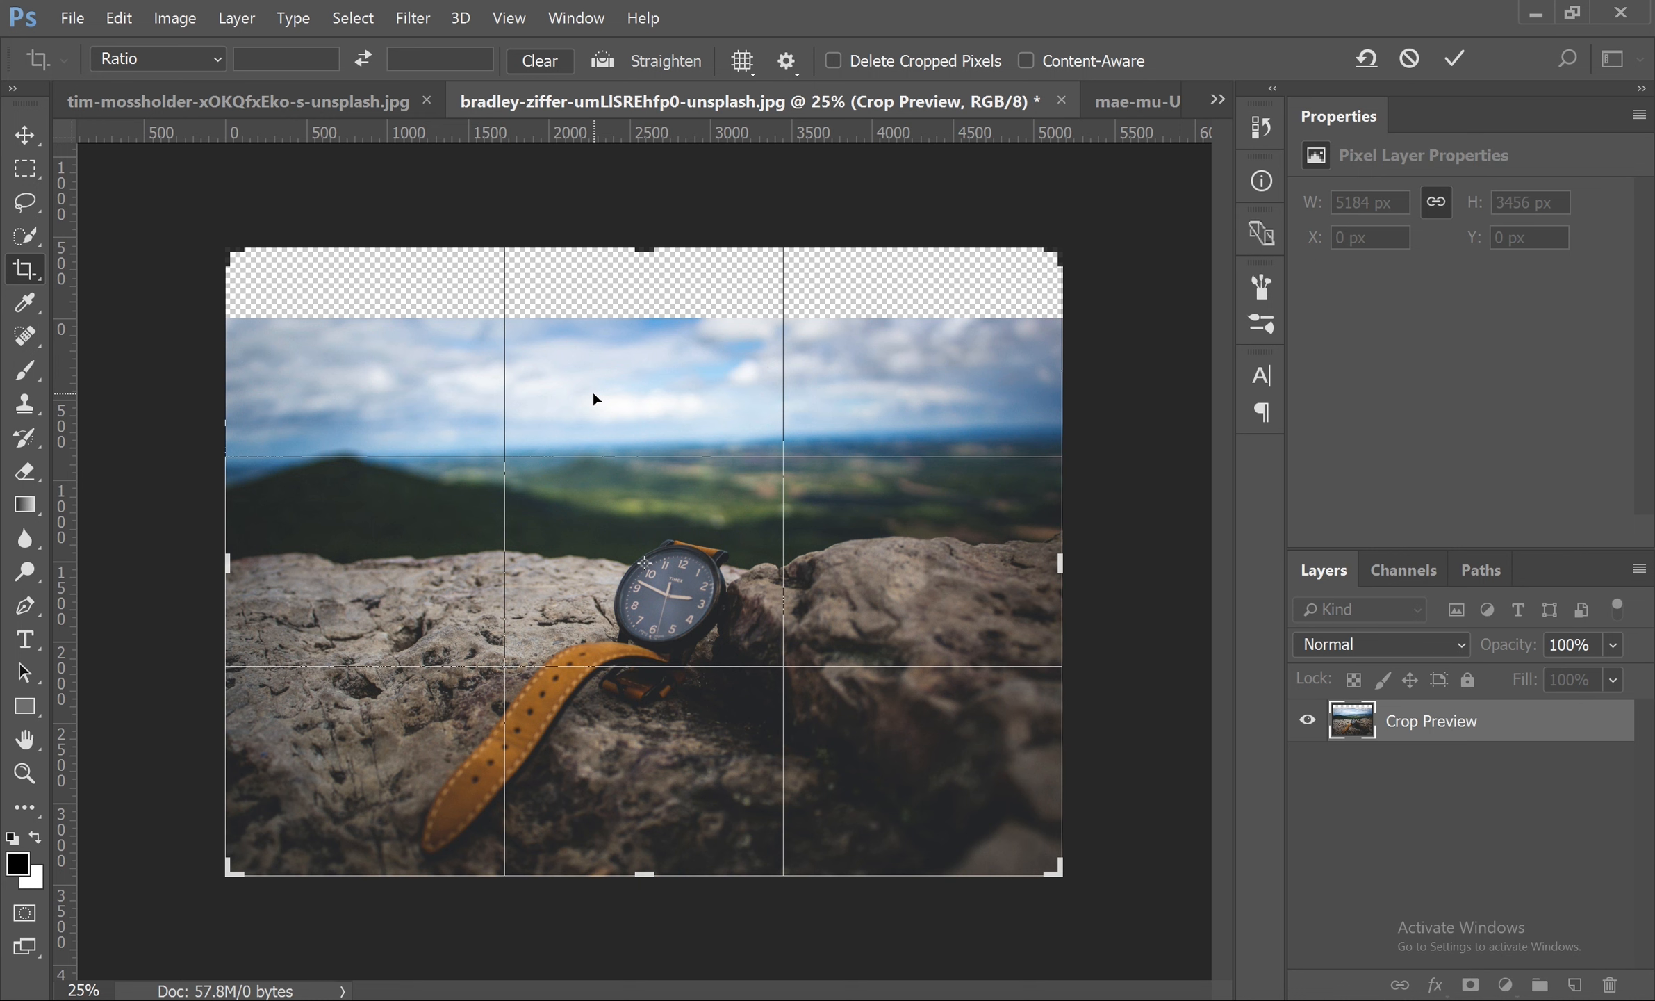
{"action": "mouse_move", "coordinate": [651, 253]}
{"action": "left_mouse_down"}
{"action": "mouse_move", "coordinate": [651, 232]}
{"action": "mouse_move", "coordinate": [654, 266]}
{"action": "left_mouse_up"}
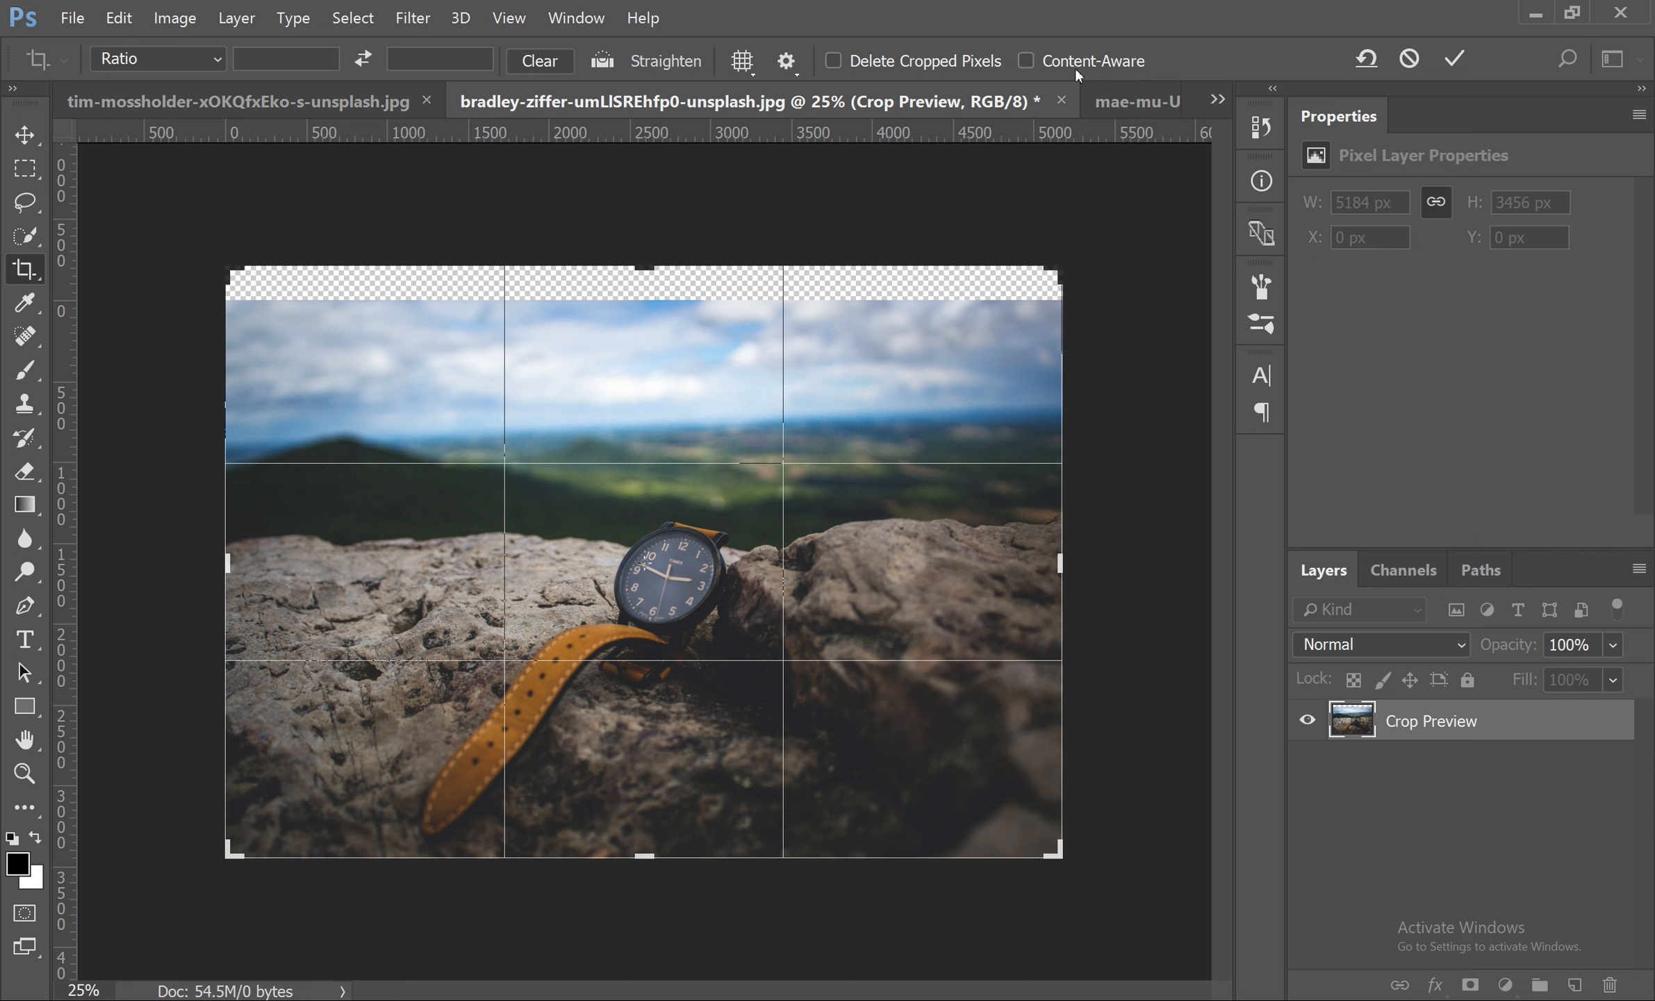
{"action": "left_click", "coordinate": [1027, 62]}
{"action": "key", "text": "Return"}
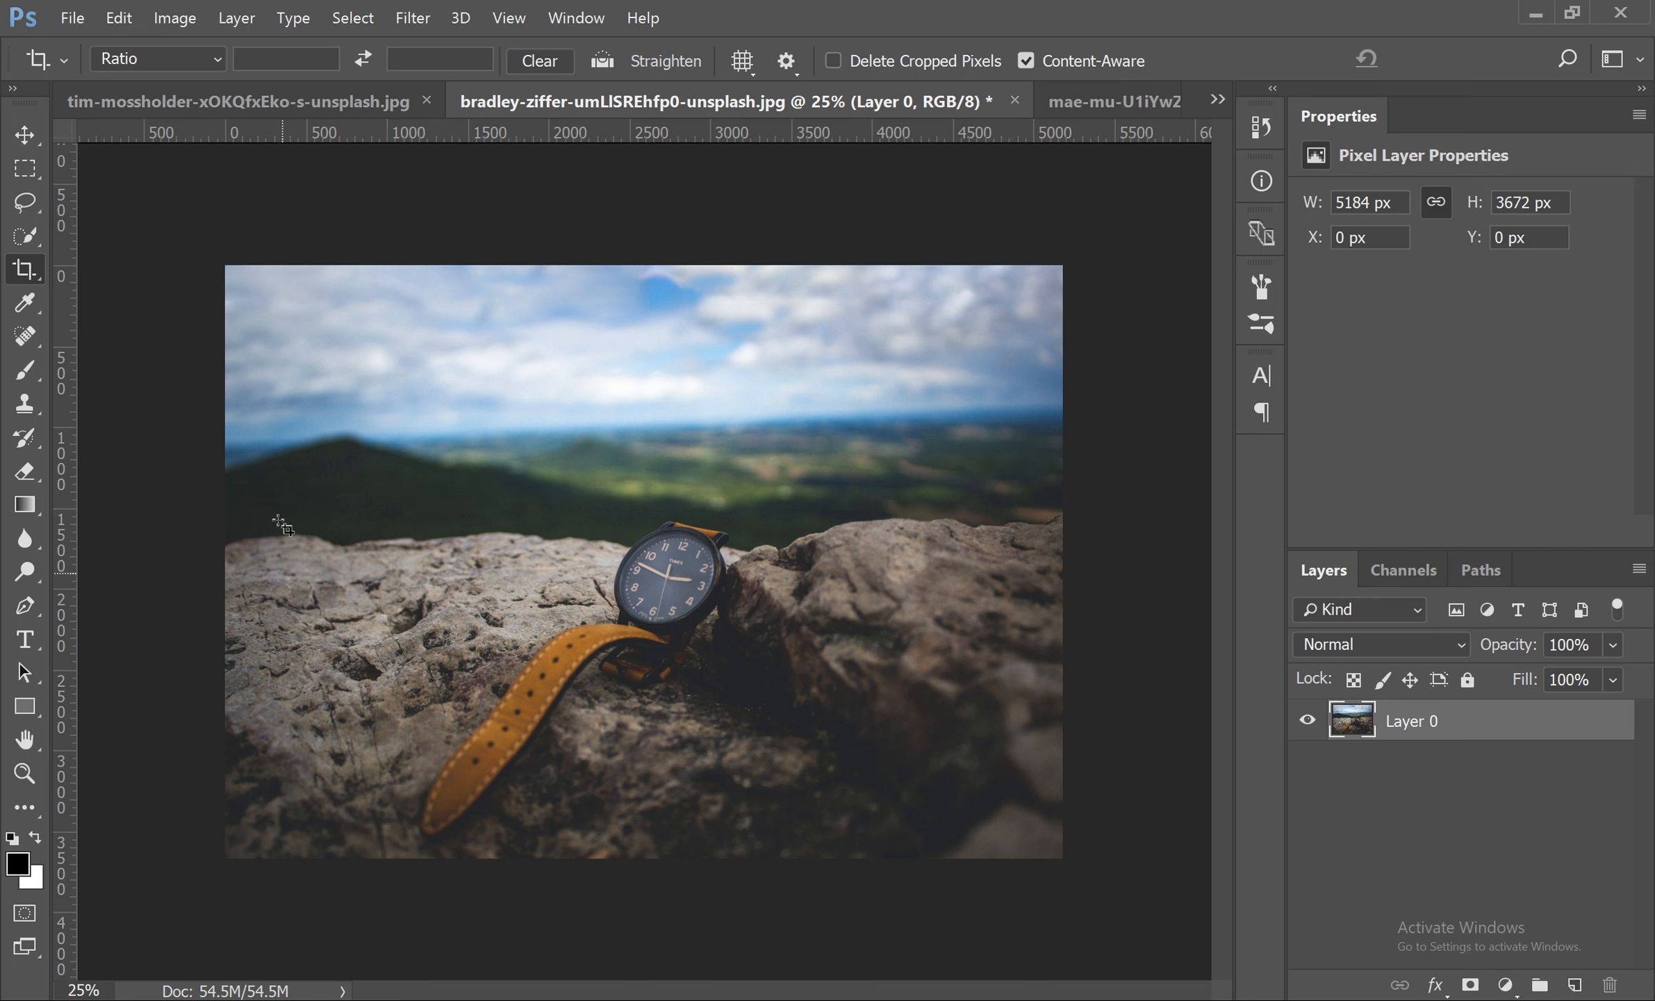
- Compare the sky before and after the Content-Aware extension by undoing and redoing the crop
{"action": "key", "text": "ctrl"}
{"action": "key", "text": "ctrl+z"}
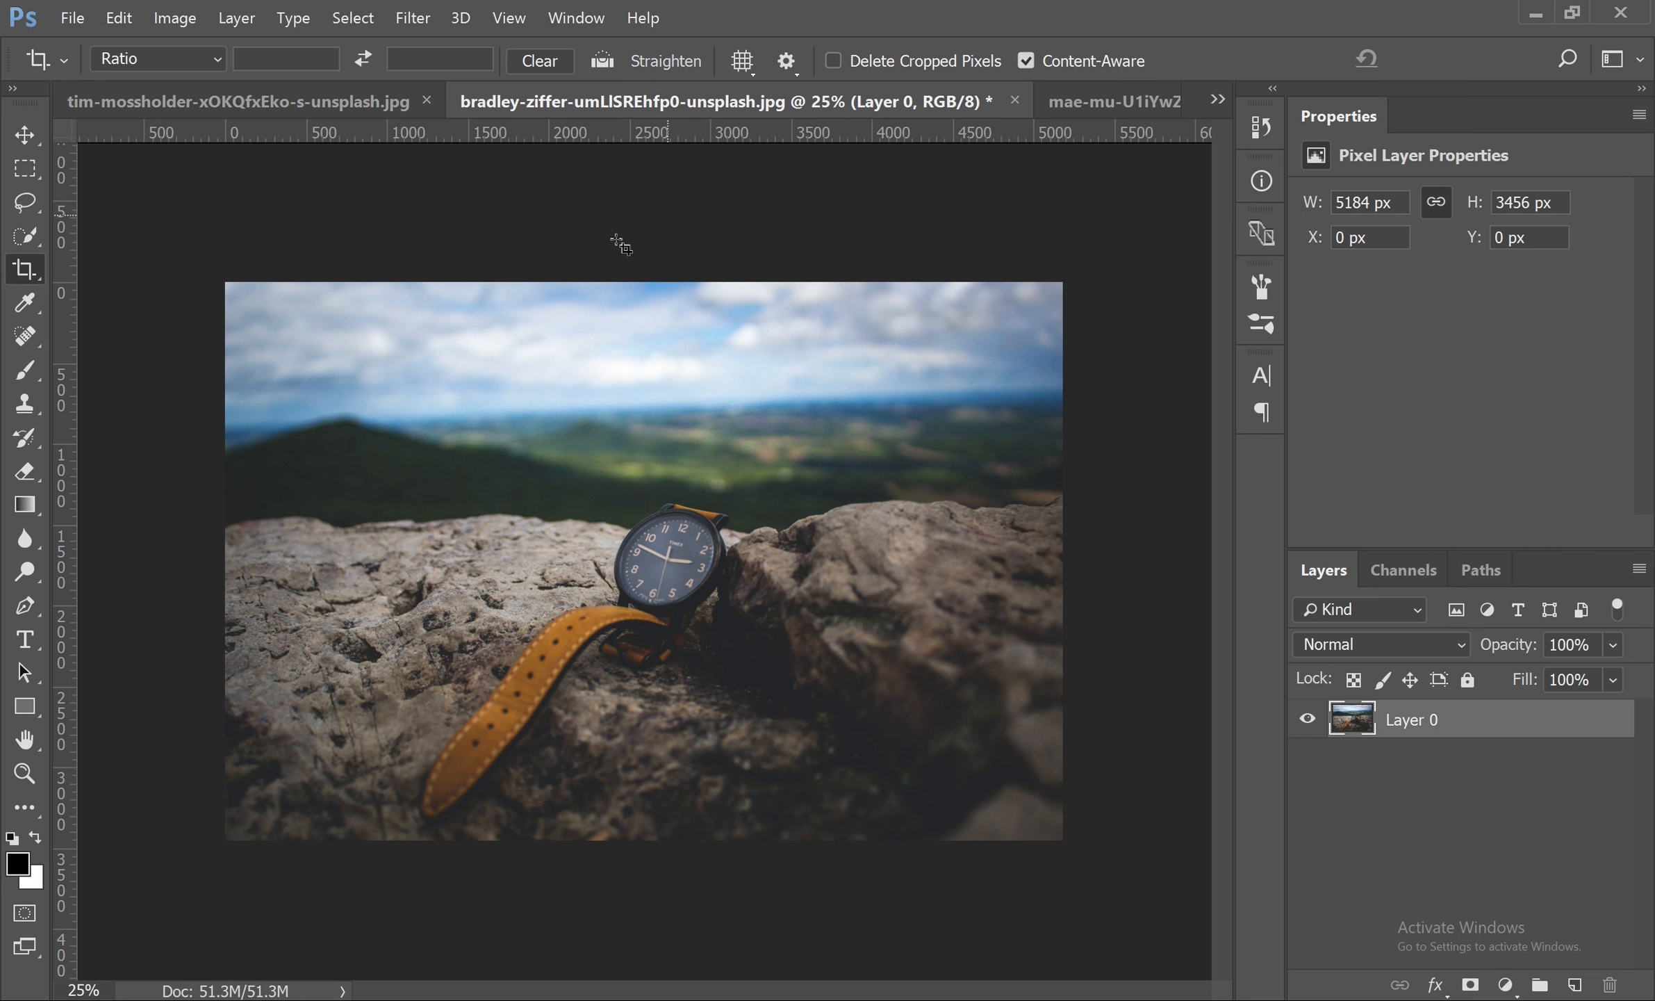
{"action": "key", "text": "ctrl+z"}
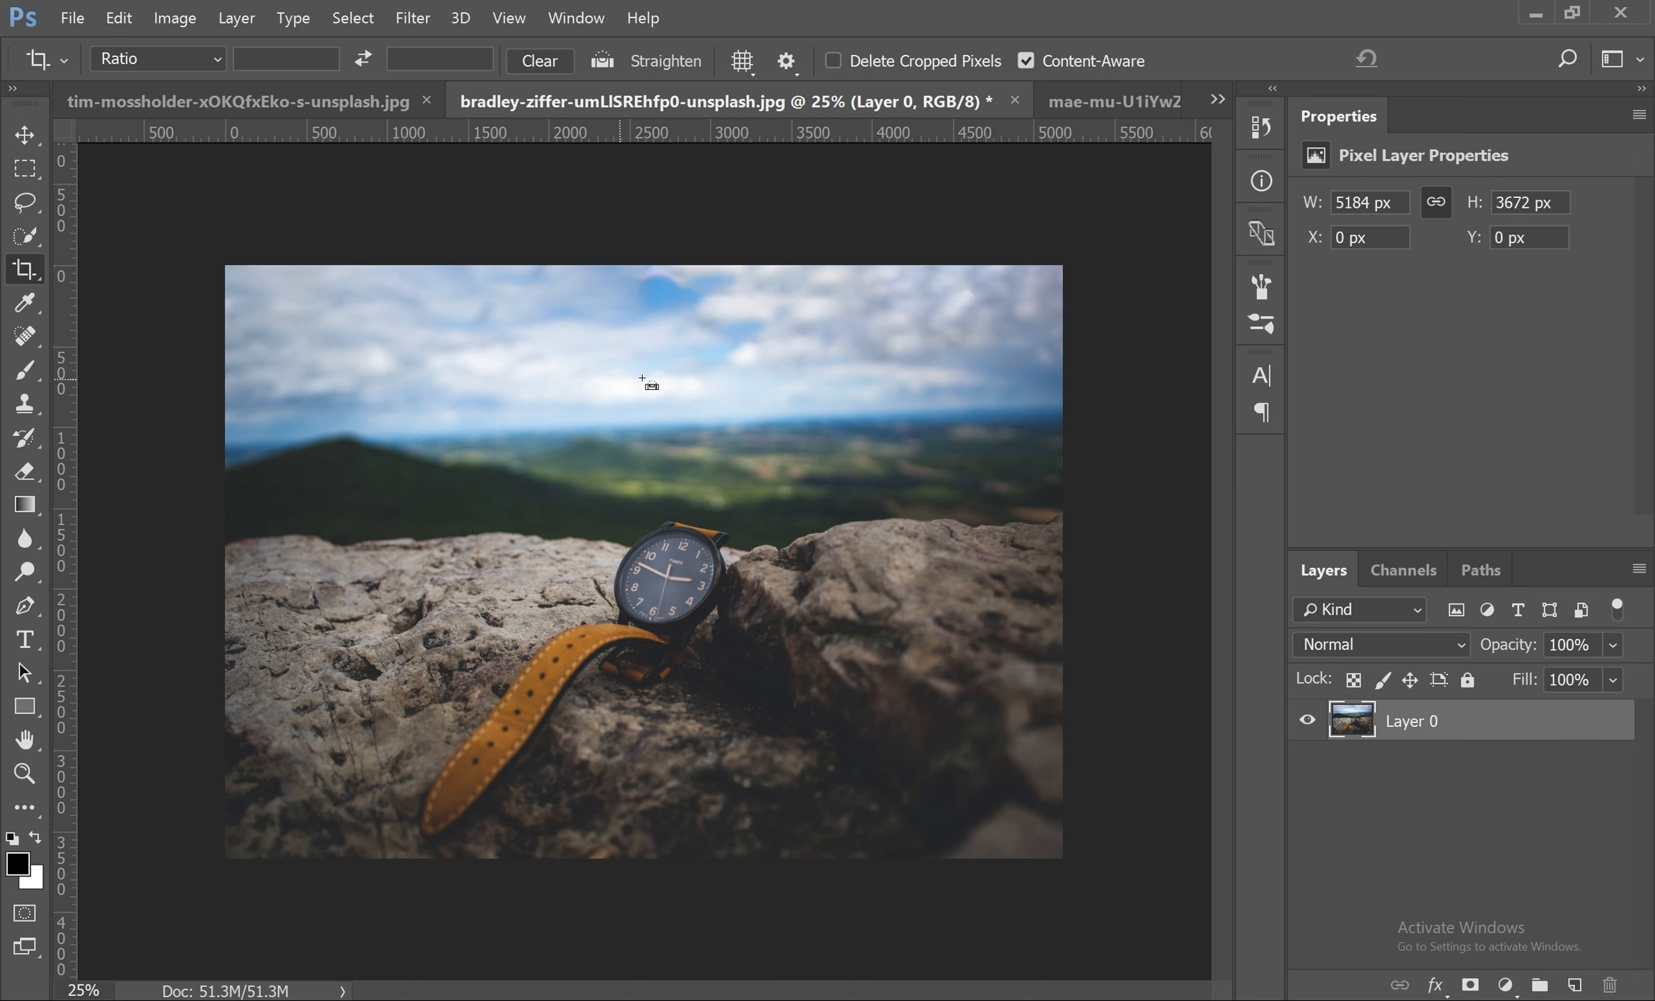
{"action": "key", "text": "ctrl+z"}
{"action": "key", "text": "ctrl+z"}
- Crop the photo to about 4216 × 2736 px around the watch, keeping the cropped pixels, and check the layer's hidden extent
{"action": "left_click_drag", "start_coordinate": [240, 253], "coordinate": [1171, 872]}
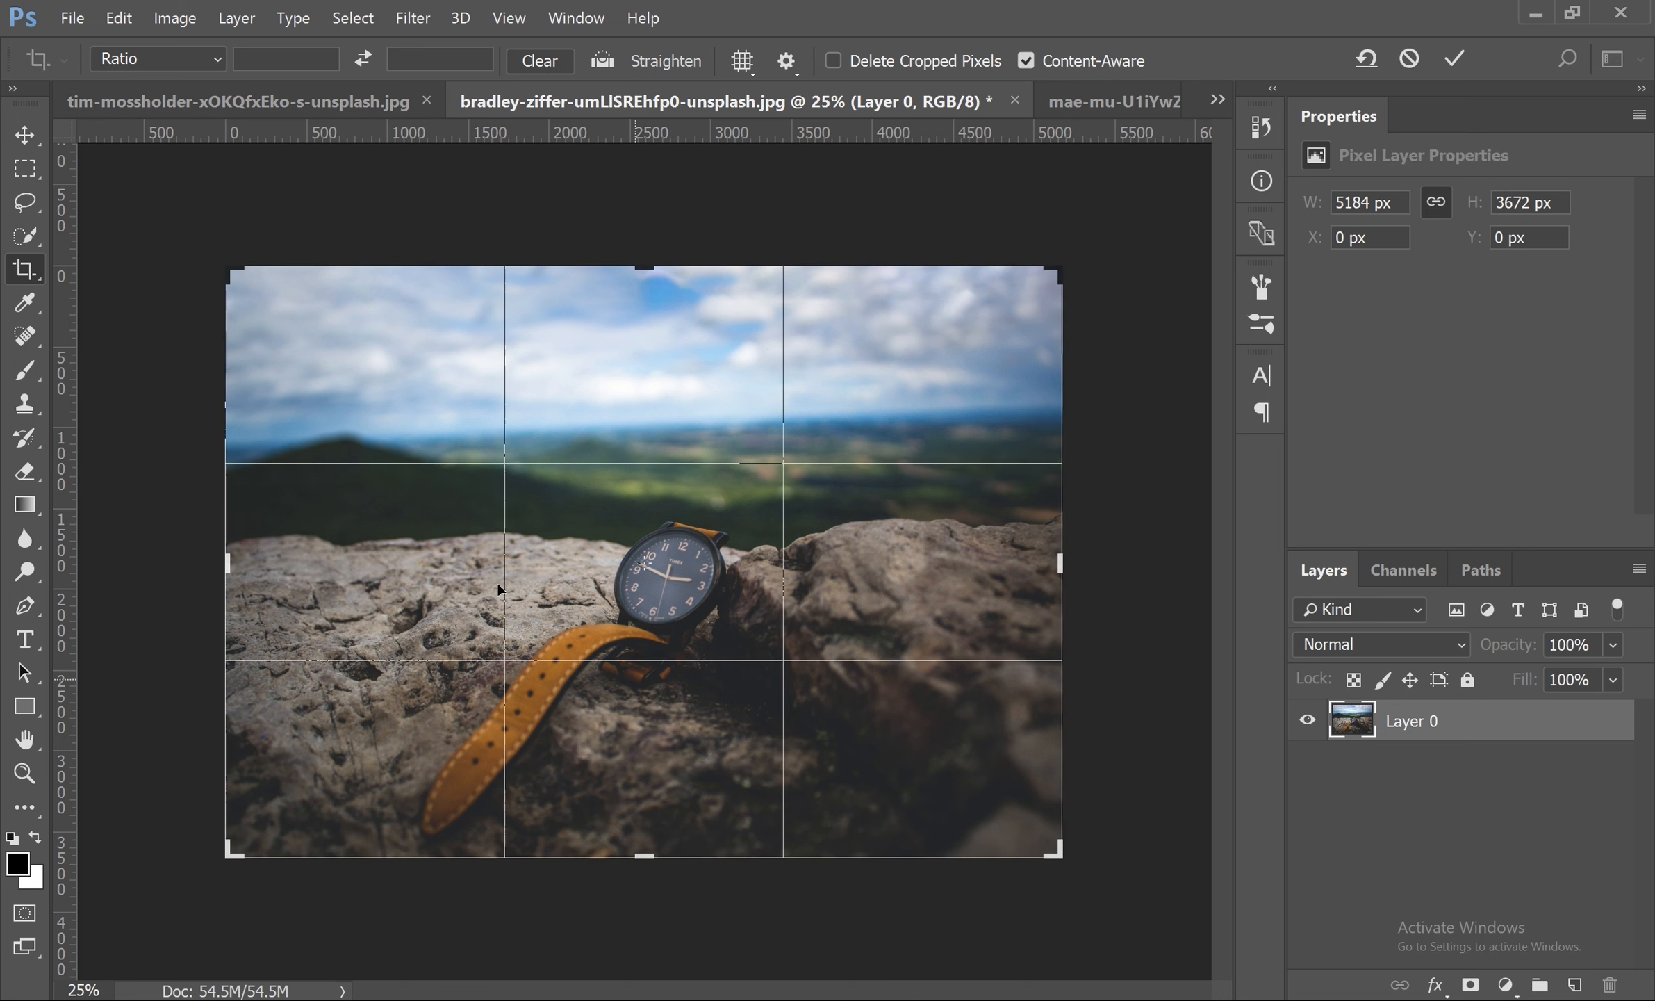
{"action": "left_click_drag", "start_coordinate": [236, 559], "coordinate": [321, 551]}
{"action": "left_click_drag", "start_coordinate": [1015, 545], "coordinate": [980, 549]}
{"action": "left_click_drag", "start_coordinate": [652, 268], "coordinate": [652, 341]}
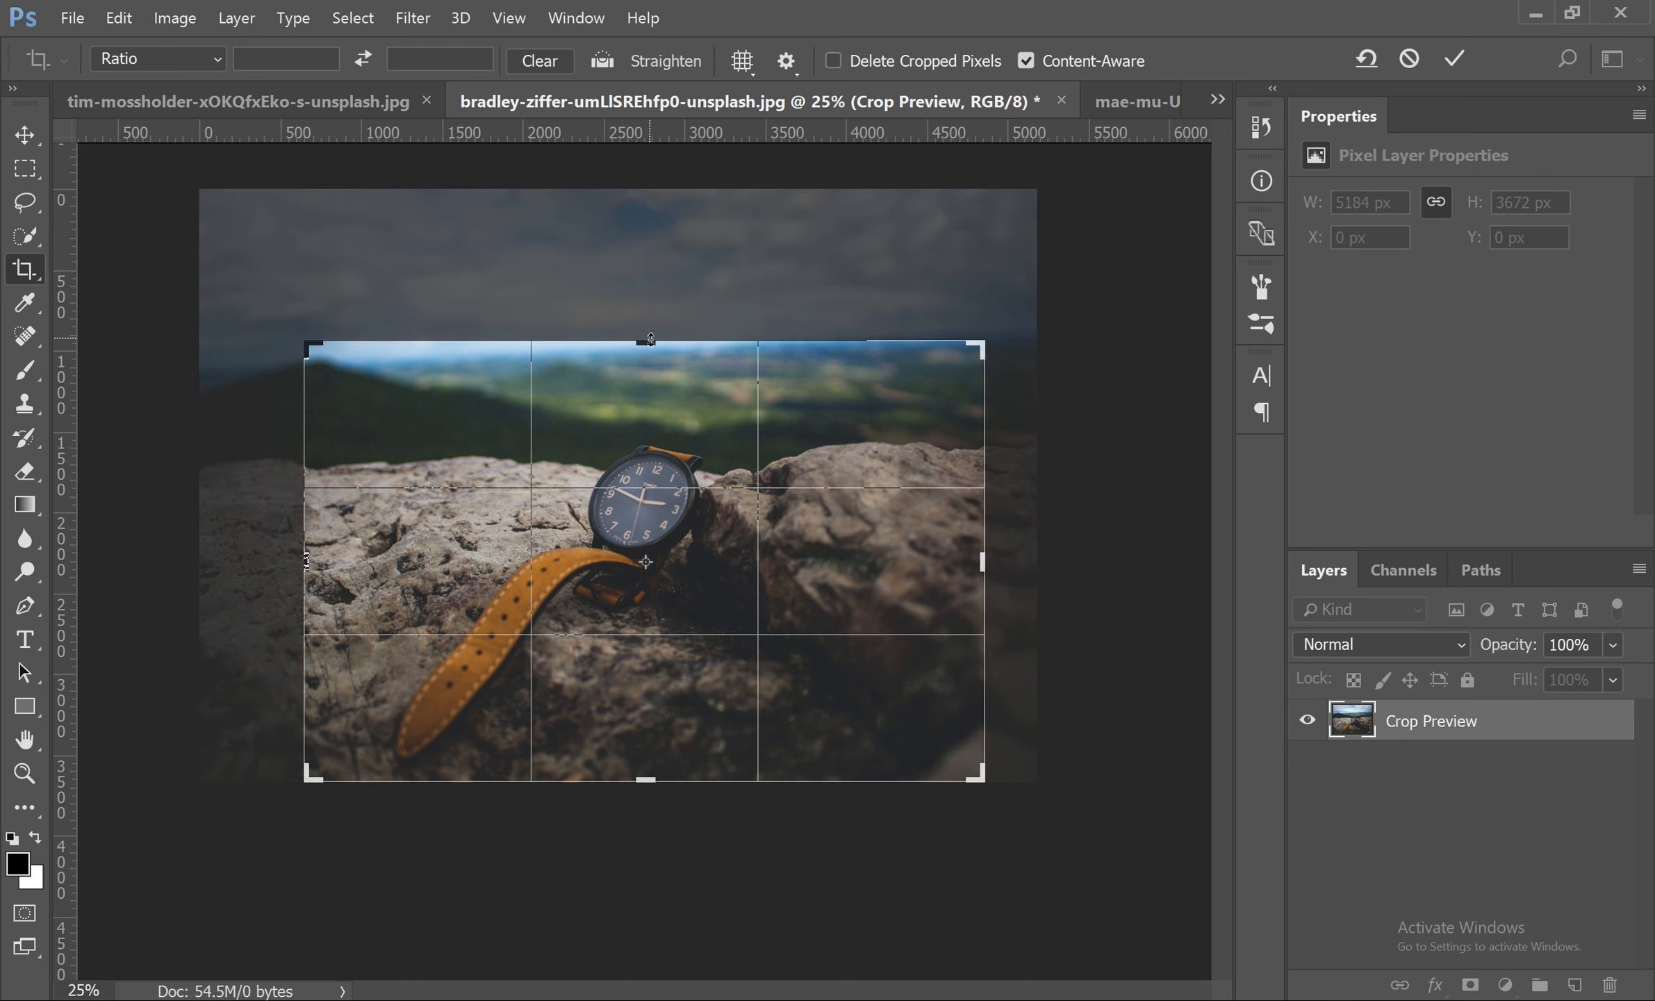
{"action": "key", "text": "Return"}
{"action": "key", "text": "v"}
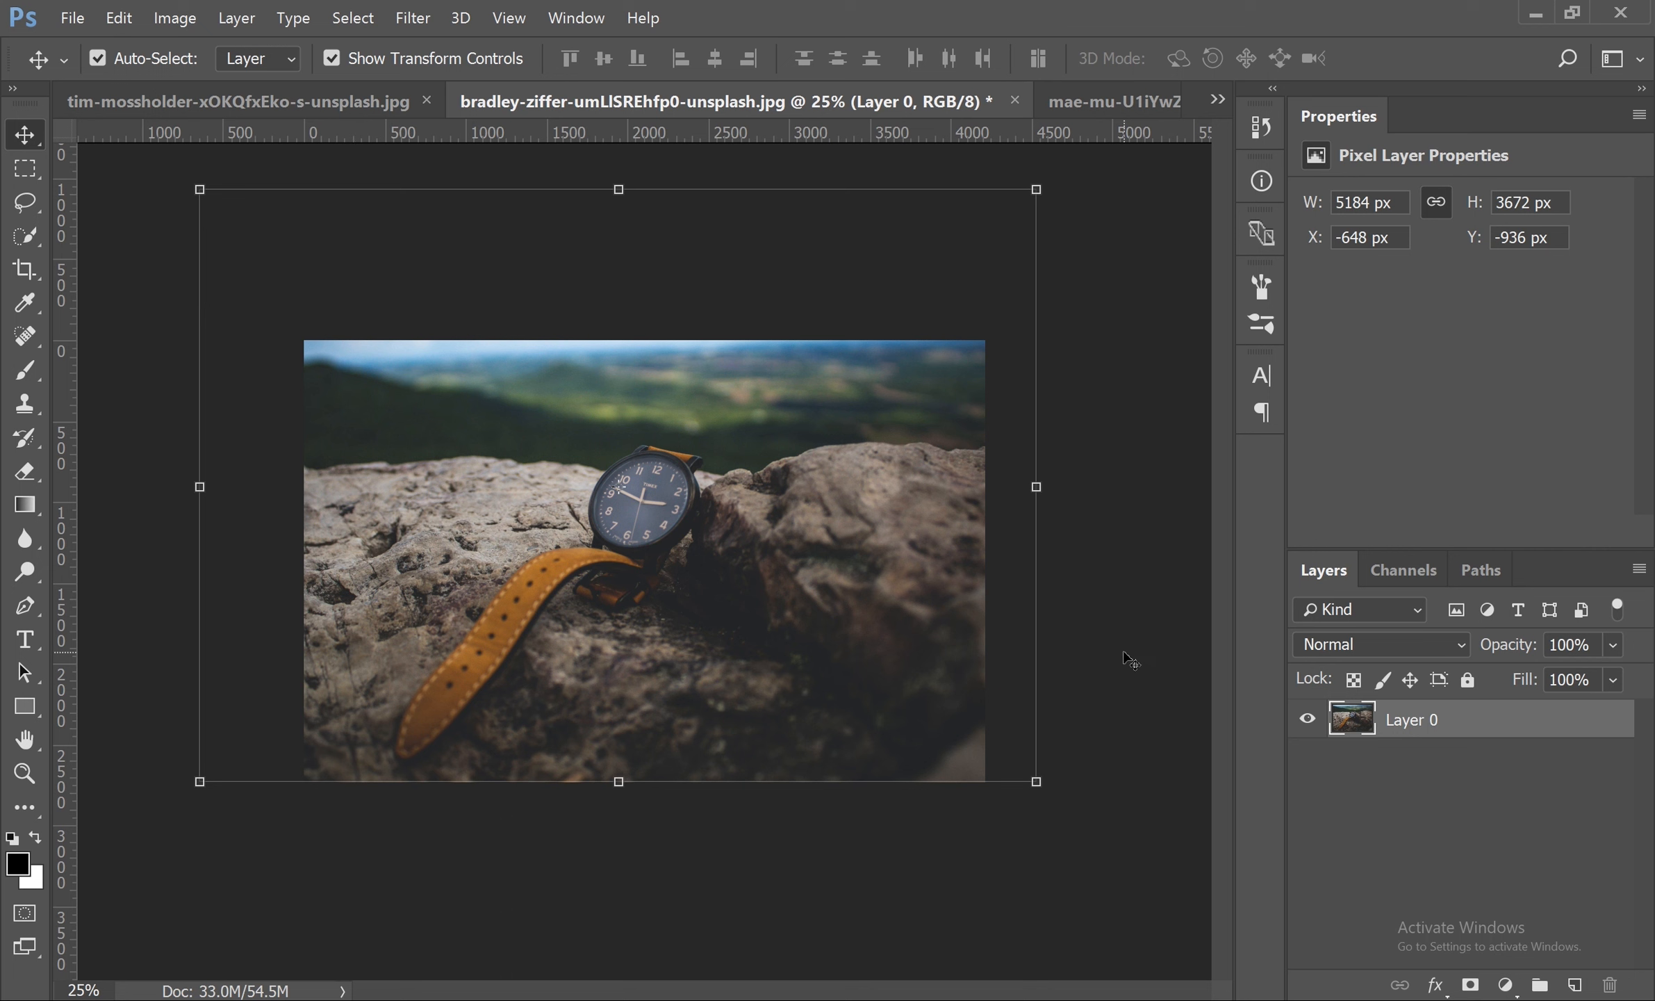
{"action": "left_click", "coordinate": [1129, 512]}
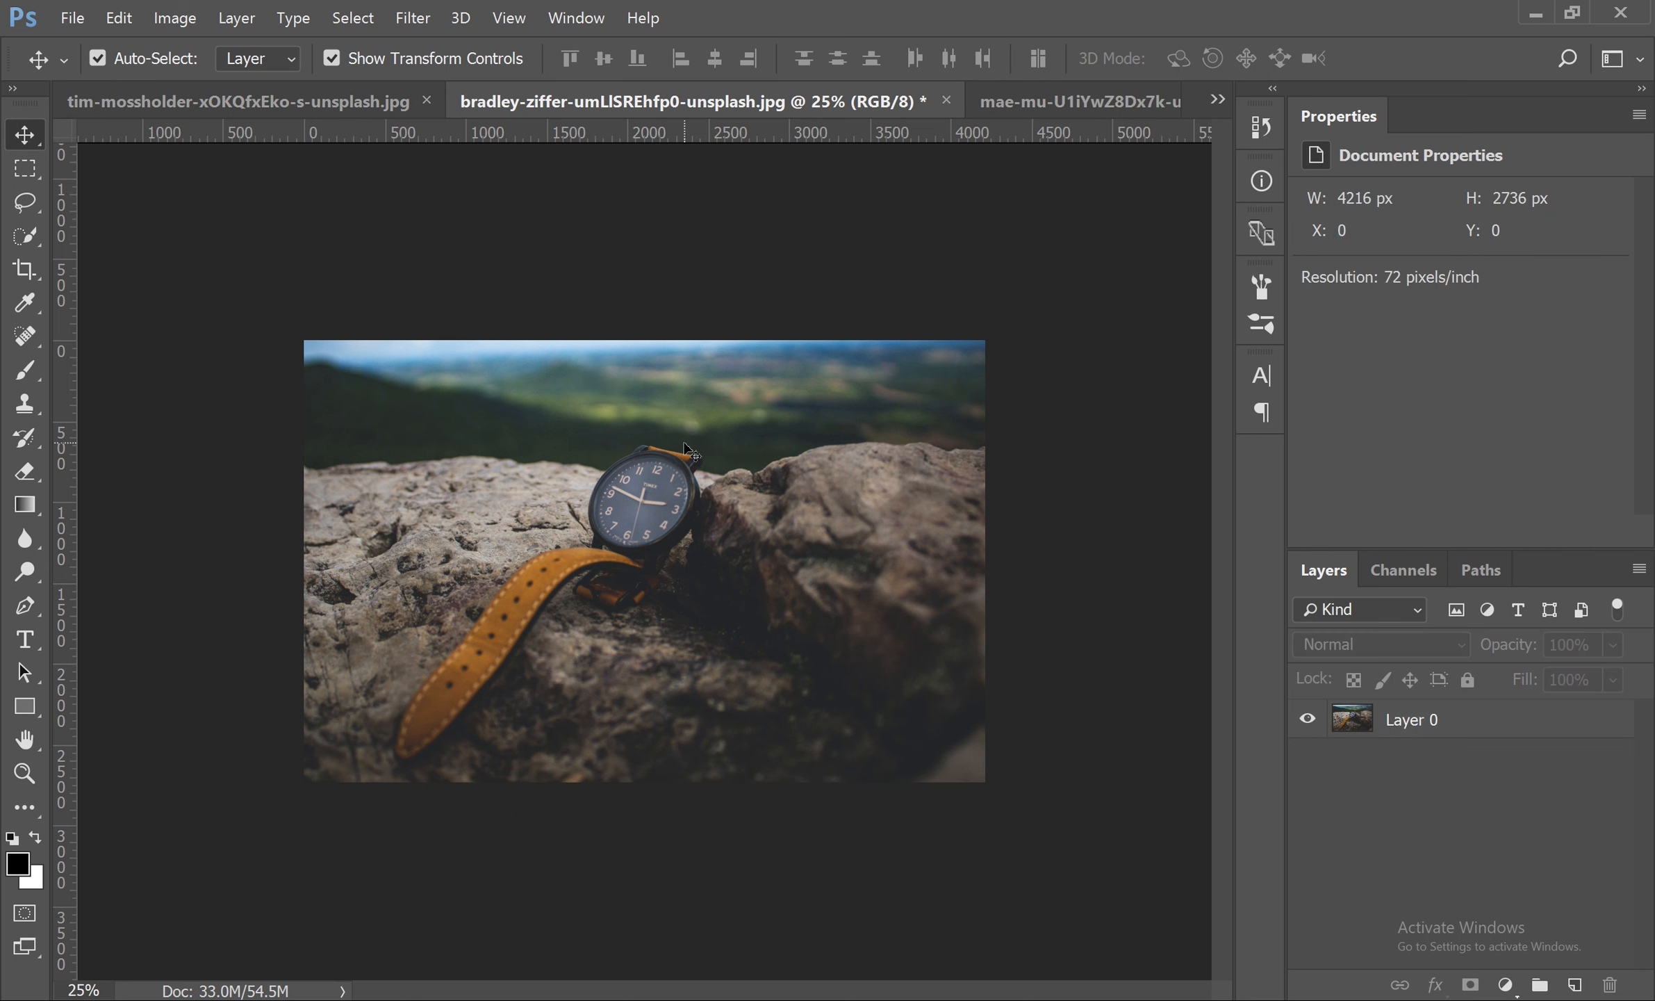
{"action": "left_click", "coordinate": [707, 455]}
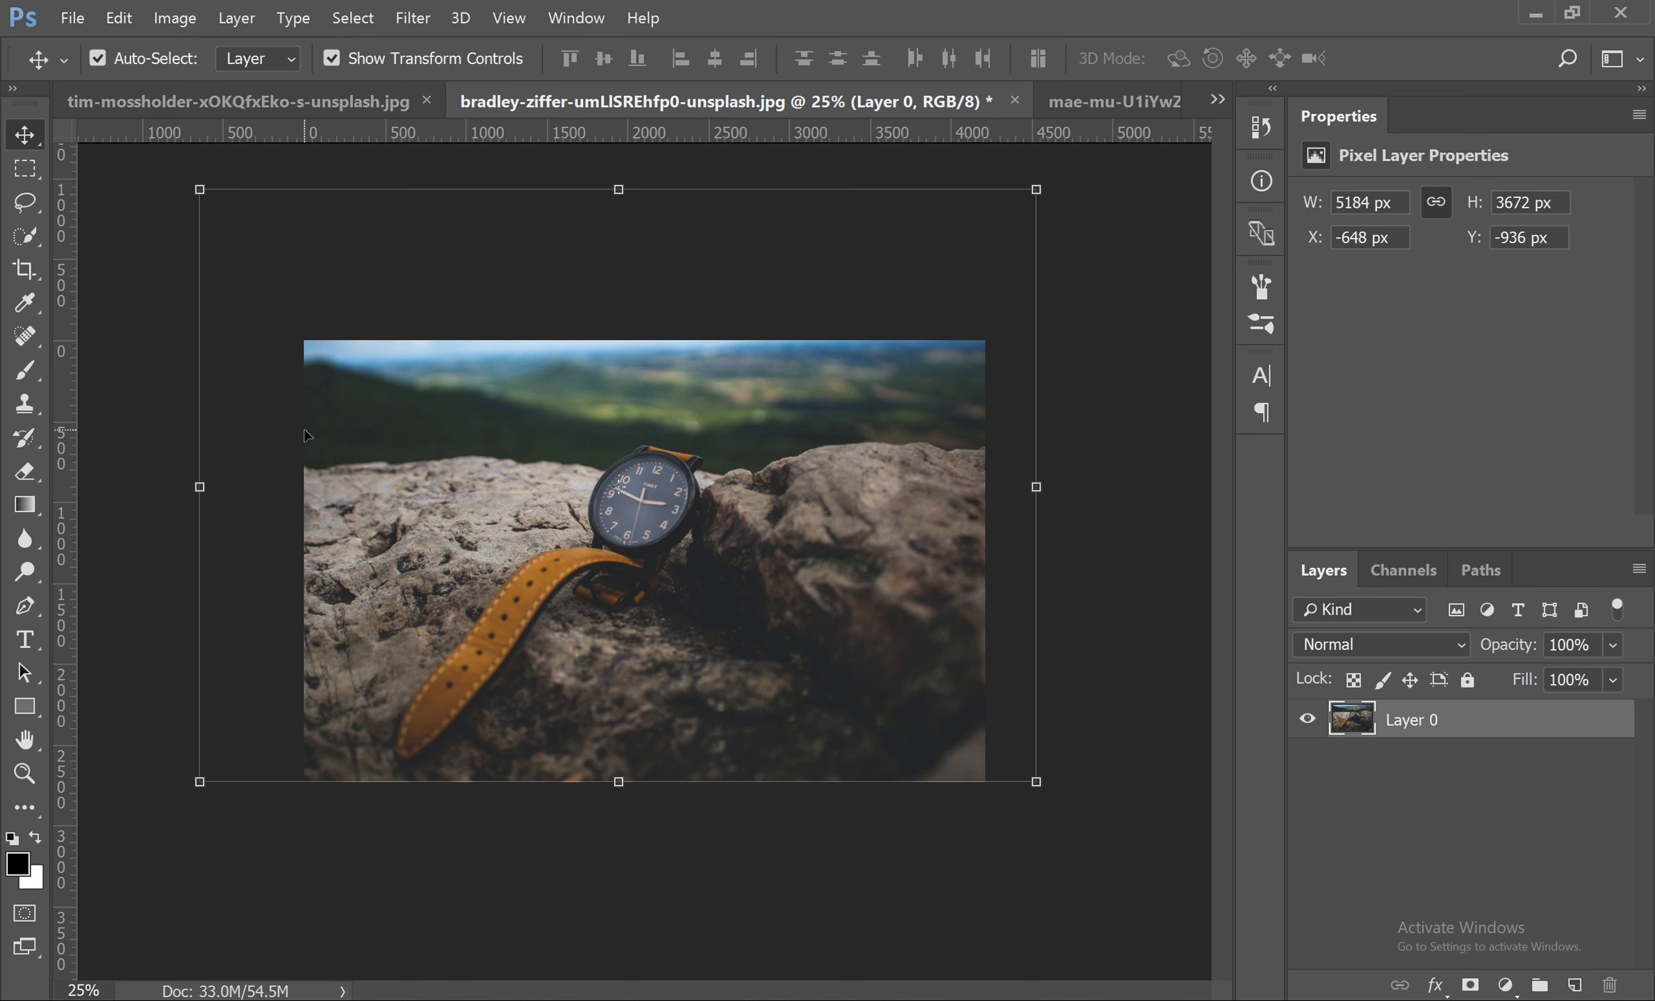
- Try widening the cropped photo on both sides with Content-Aware fill, and undo the extension
{"action": "key", "text": "c"}
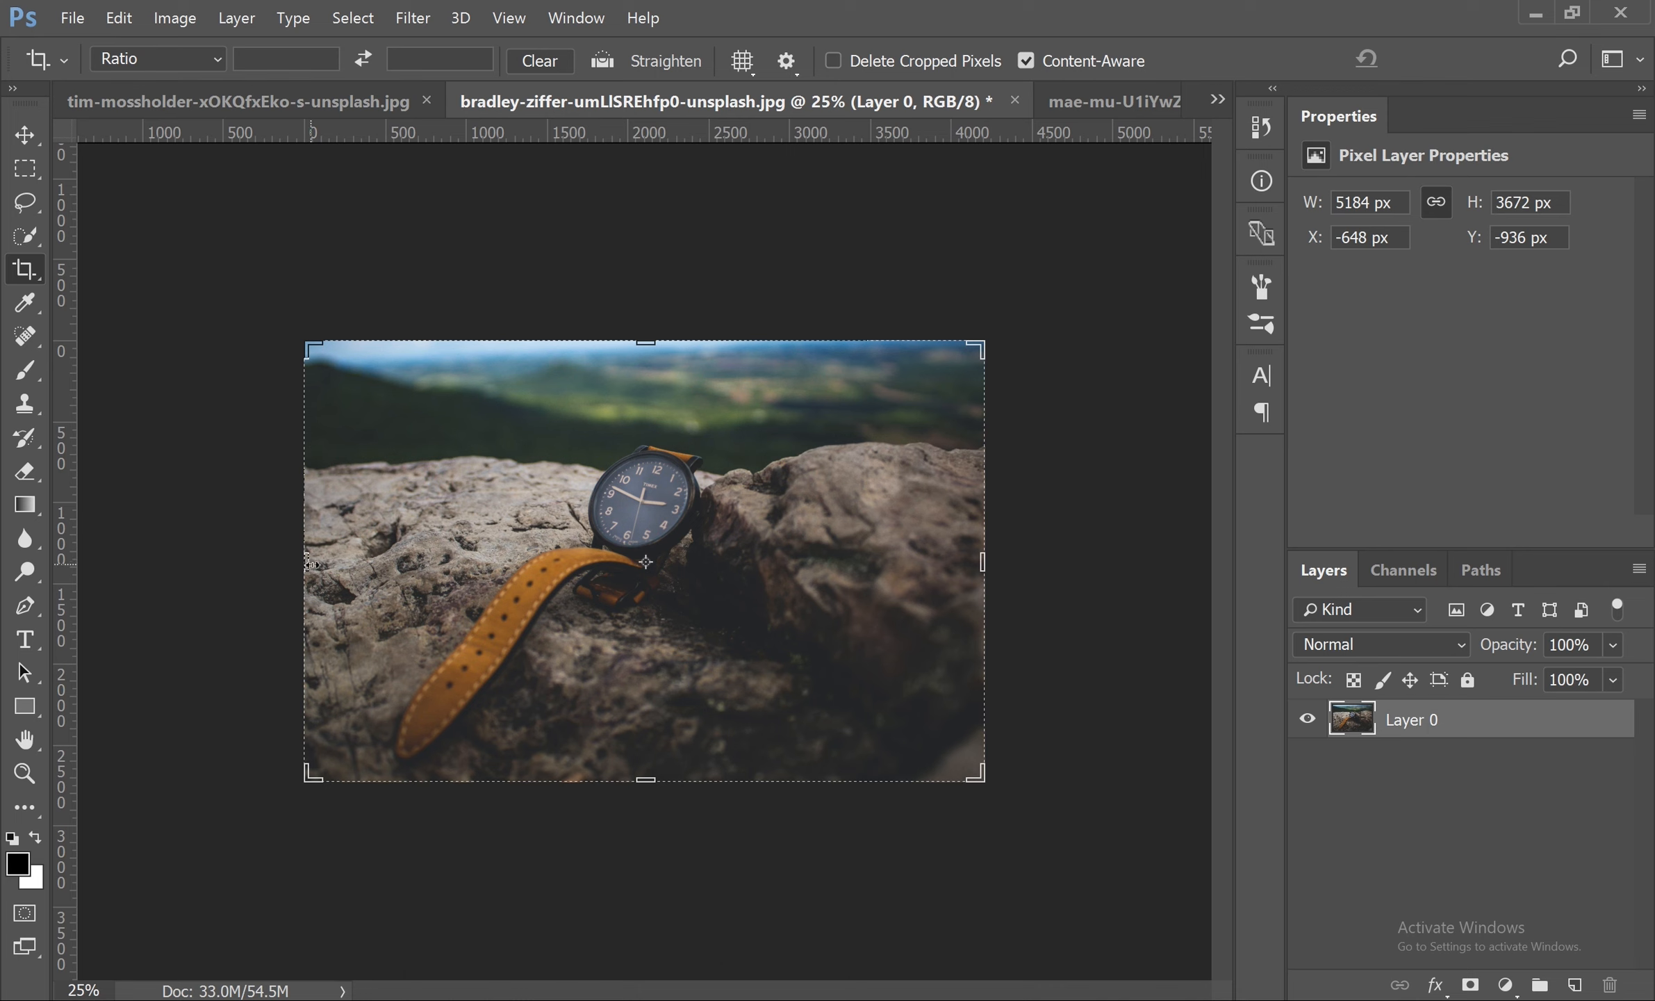
{"action": "left_click_drag", "start_coordinate": [304, 561], "coordinate": [250, 568]}
{"action": "left_click_drag", "start_coordinate": [1038, 567], "coordinate": [1066, 567]}
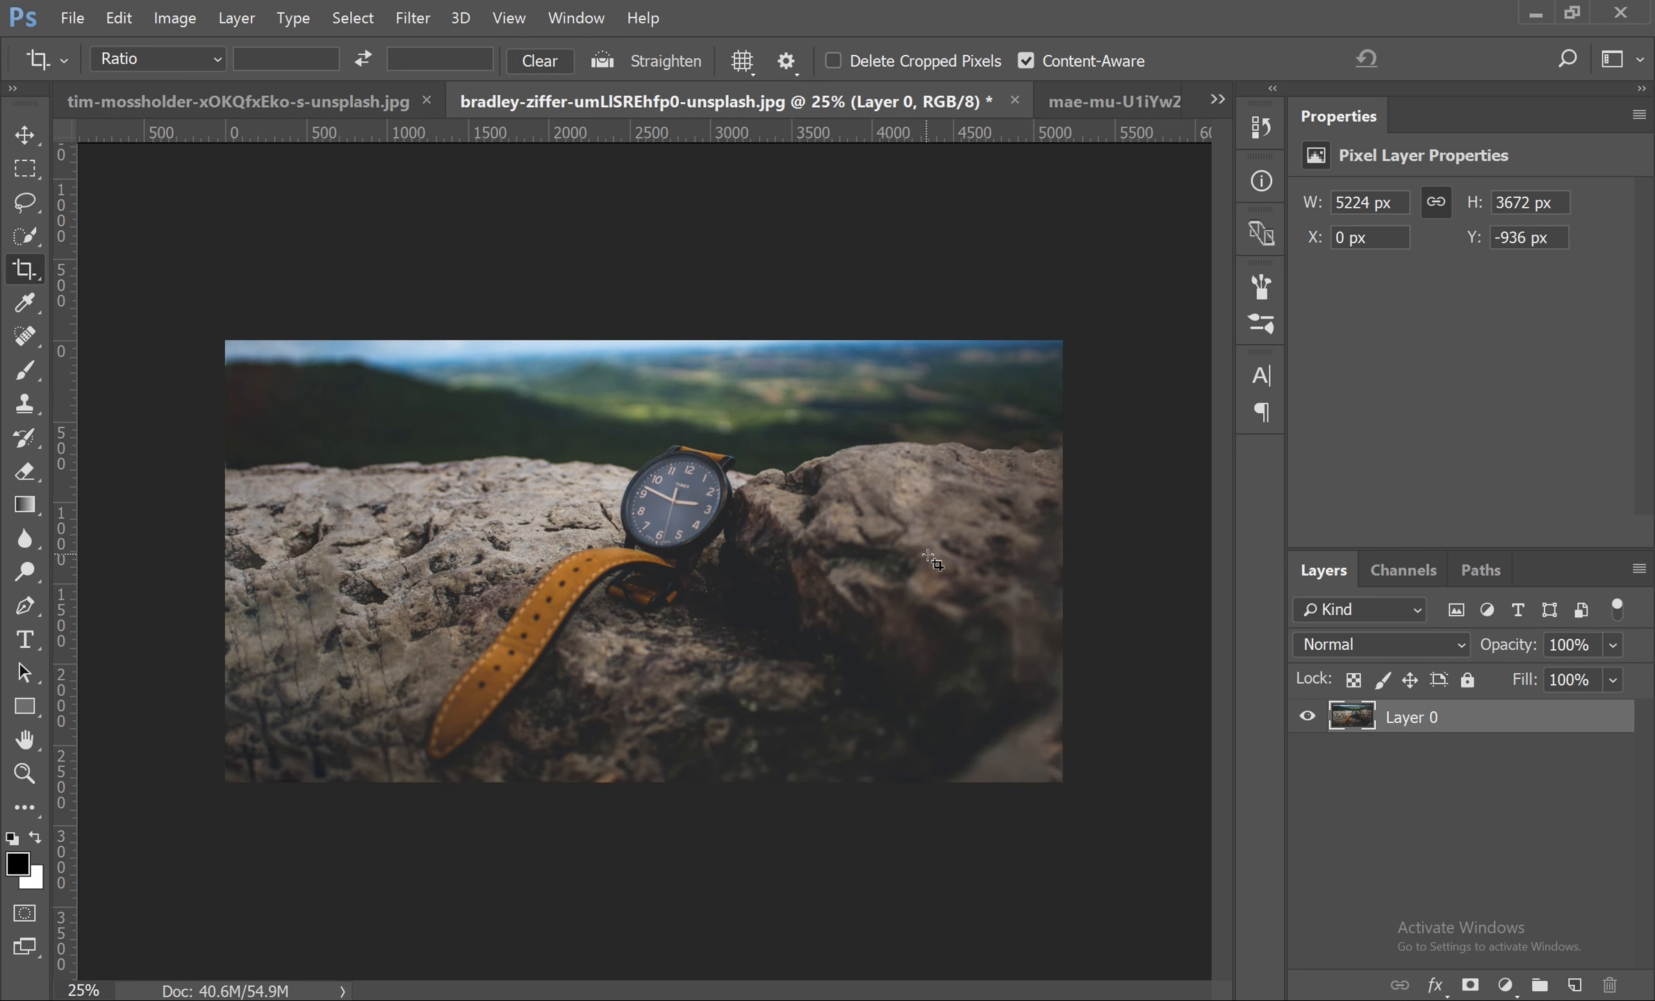
{"action": "key", "text": "ctrl+z"}
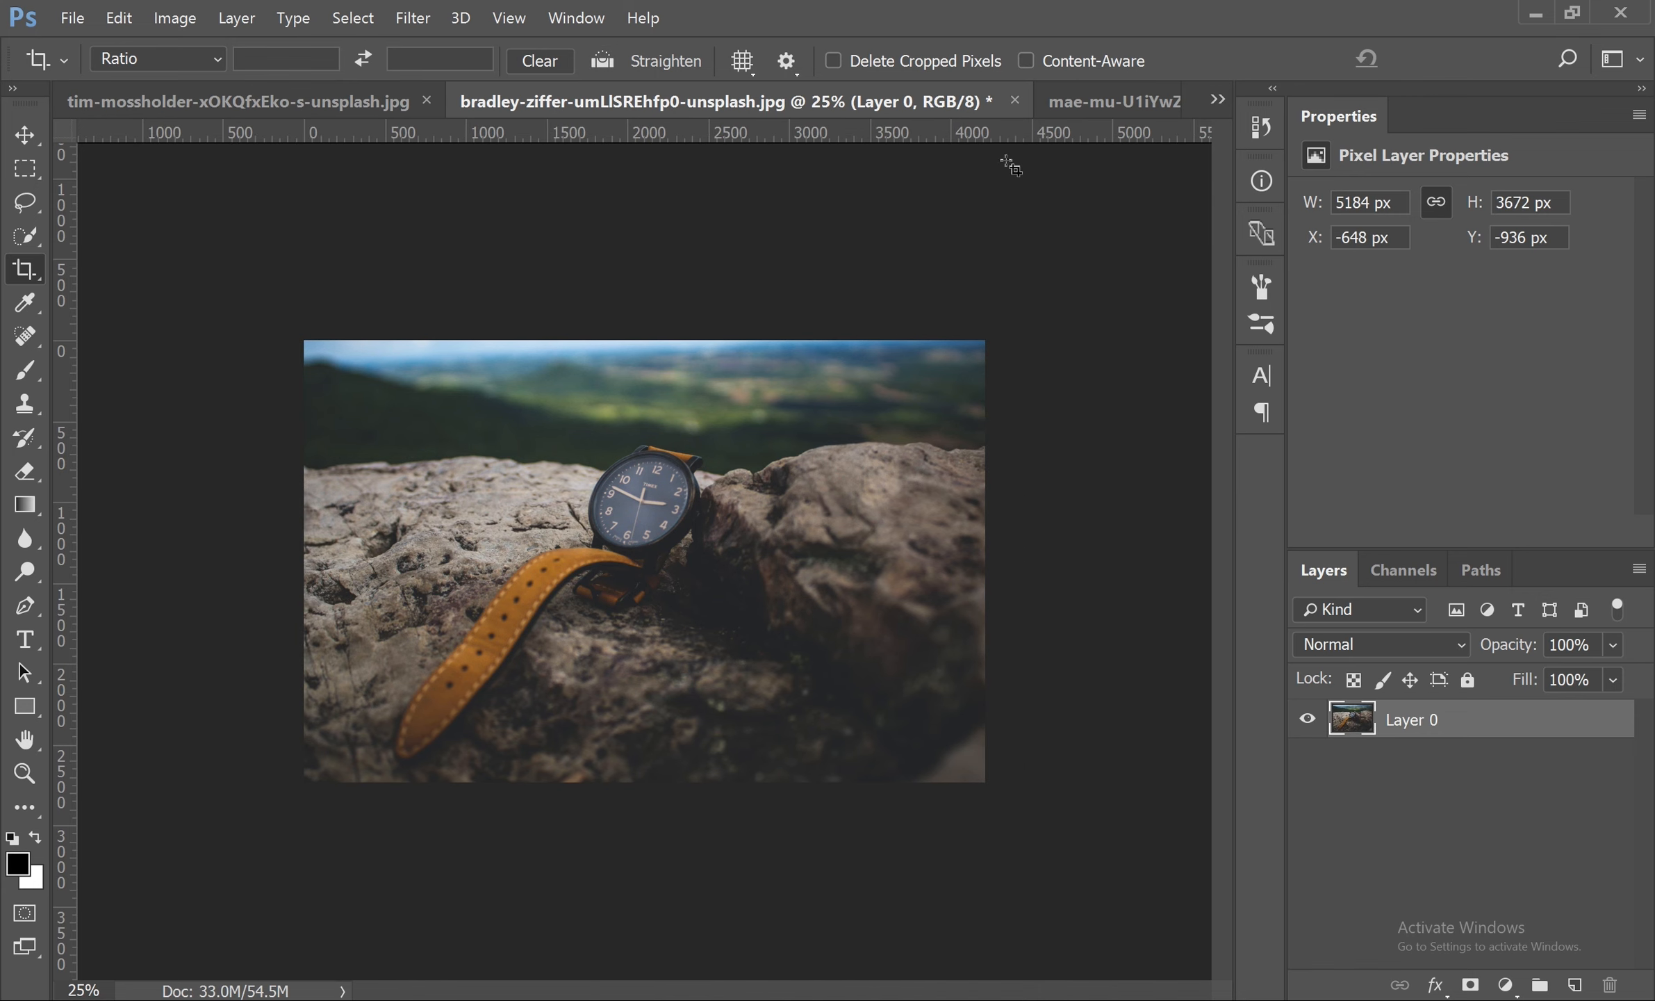
- Try enlarging the frame beyond the hidden pixels to about 6104 × 4048 px with Content-Aware fill, and undo both it and the earlier crop
{"action": "left_click", "coordinate": [678, 390]}
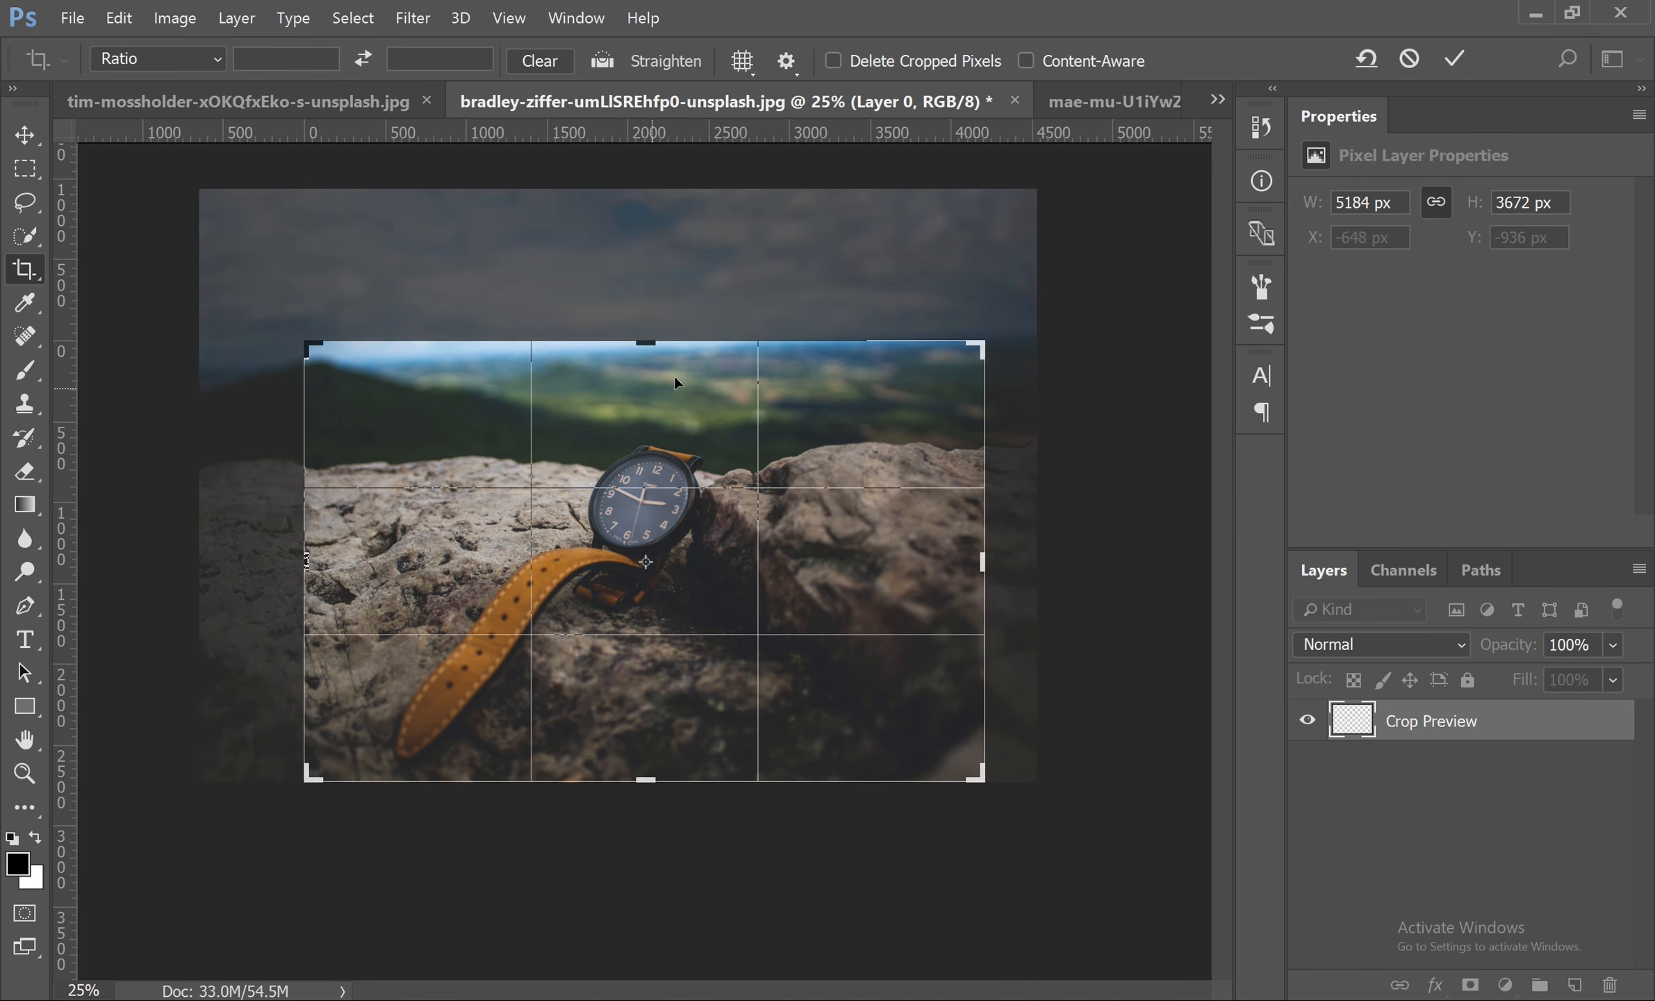
{"action": "left_click_drag", "start_coordinate": [646, 340], "coordinate": [652, 250]}
{"action": "left_click_drag", "start_coordinate": [987, 555], "coordinate": [1061, 554]}
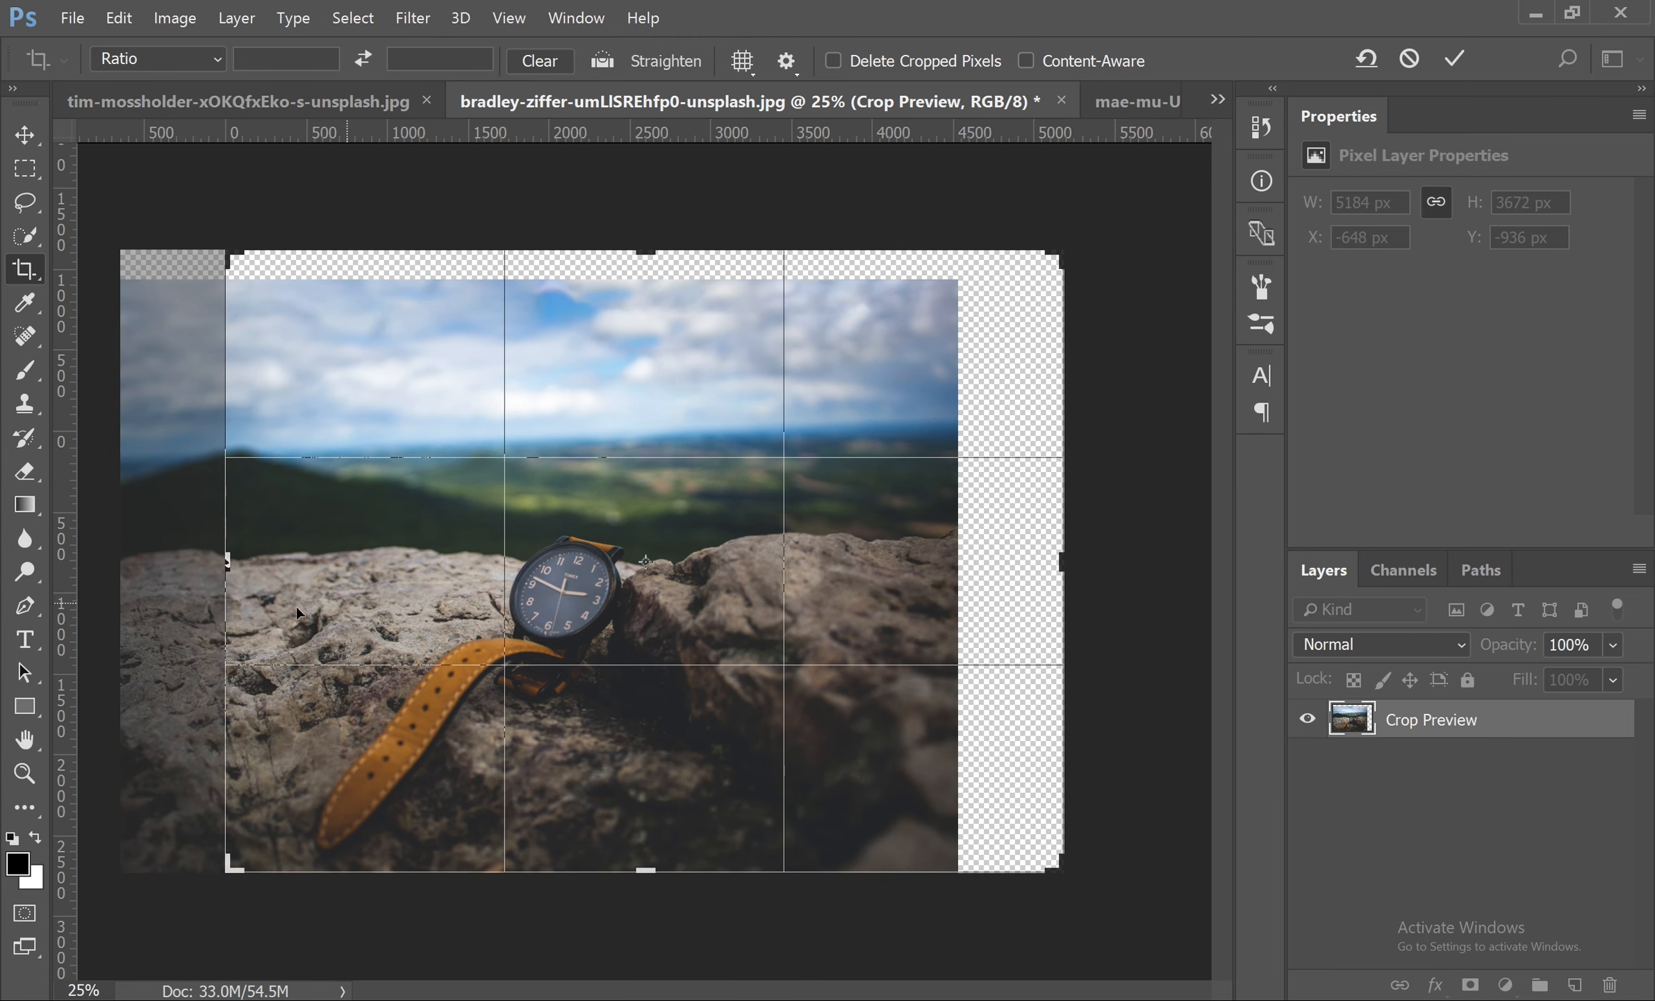
{"action": "left_click_drag", "start_coordinate": [231, 560], "coordinate": [144, 560]}
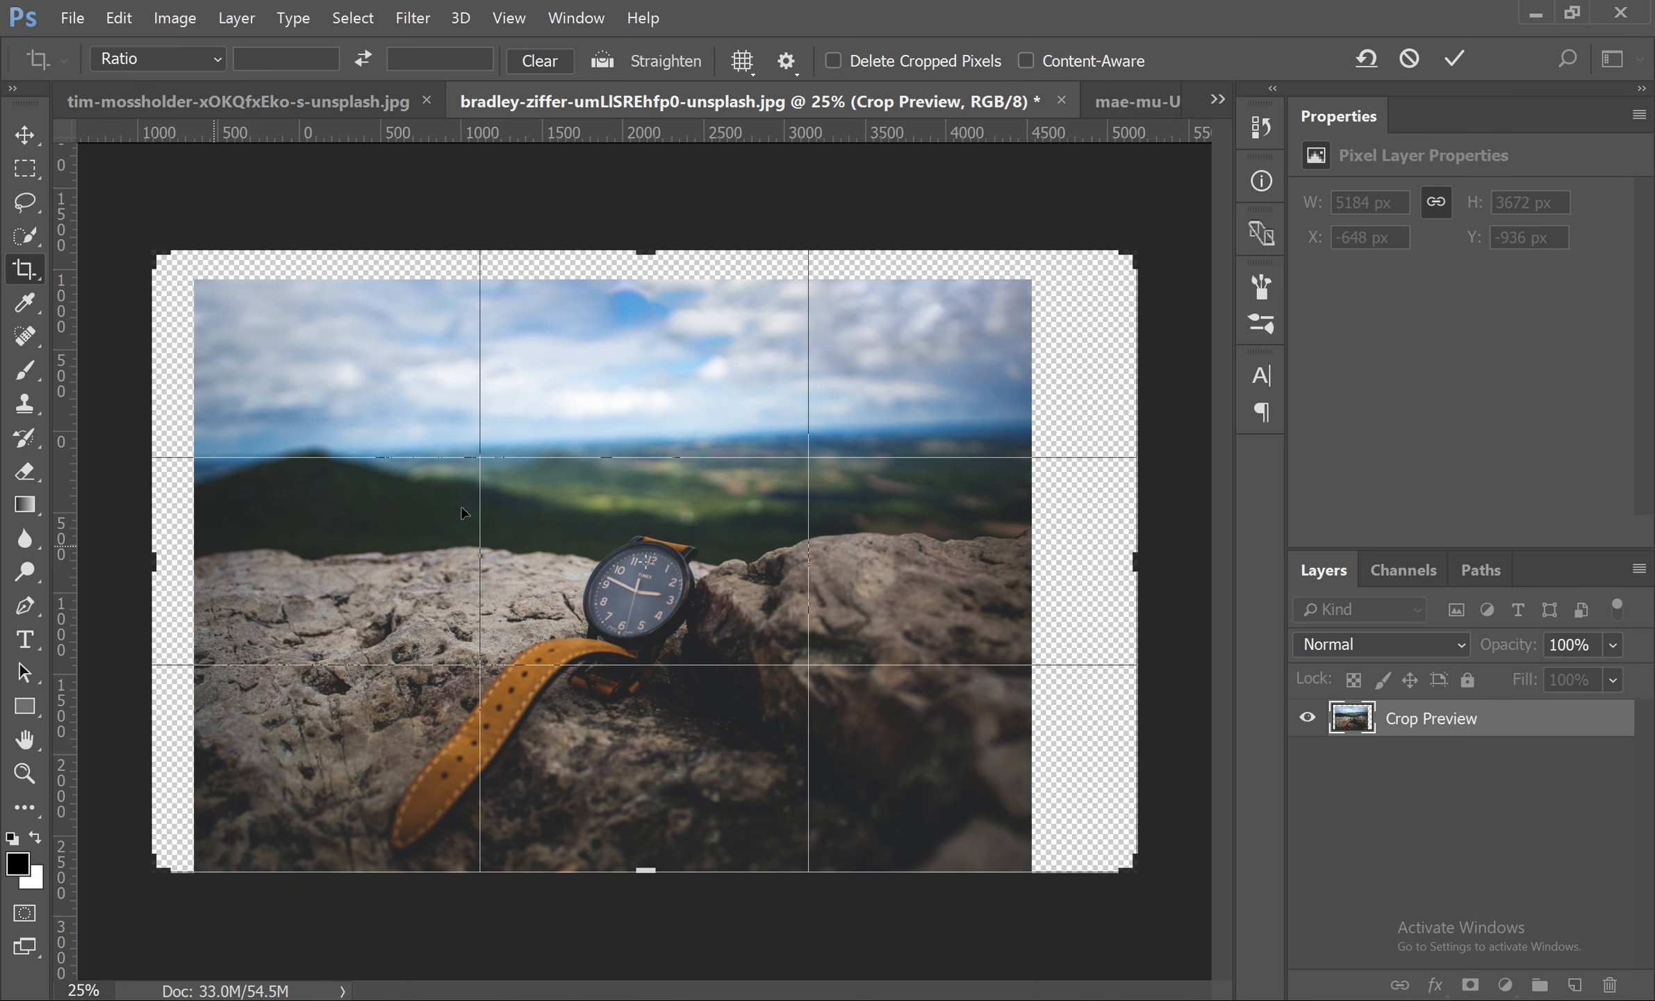
{"action": "left_click_drag", "start_coordinate": [654, 251], "coordinate": [653, 220]}
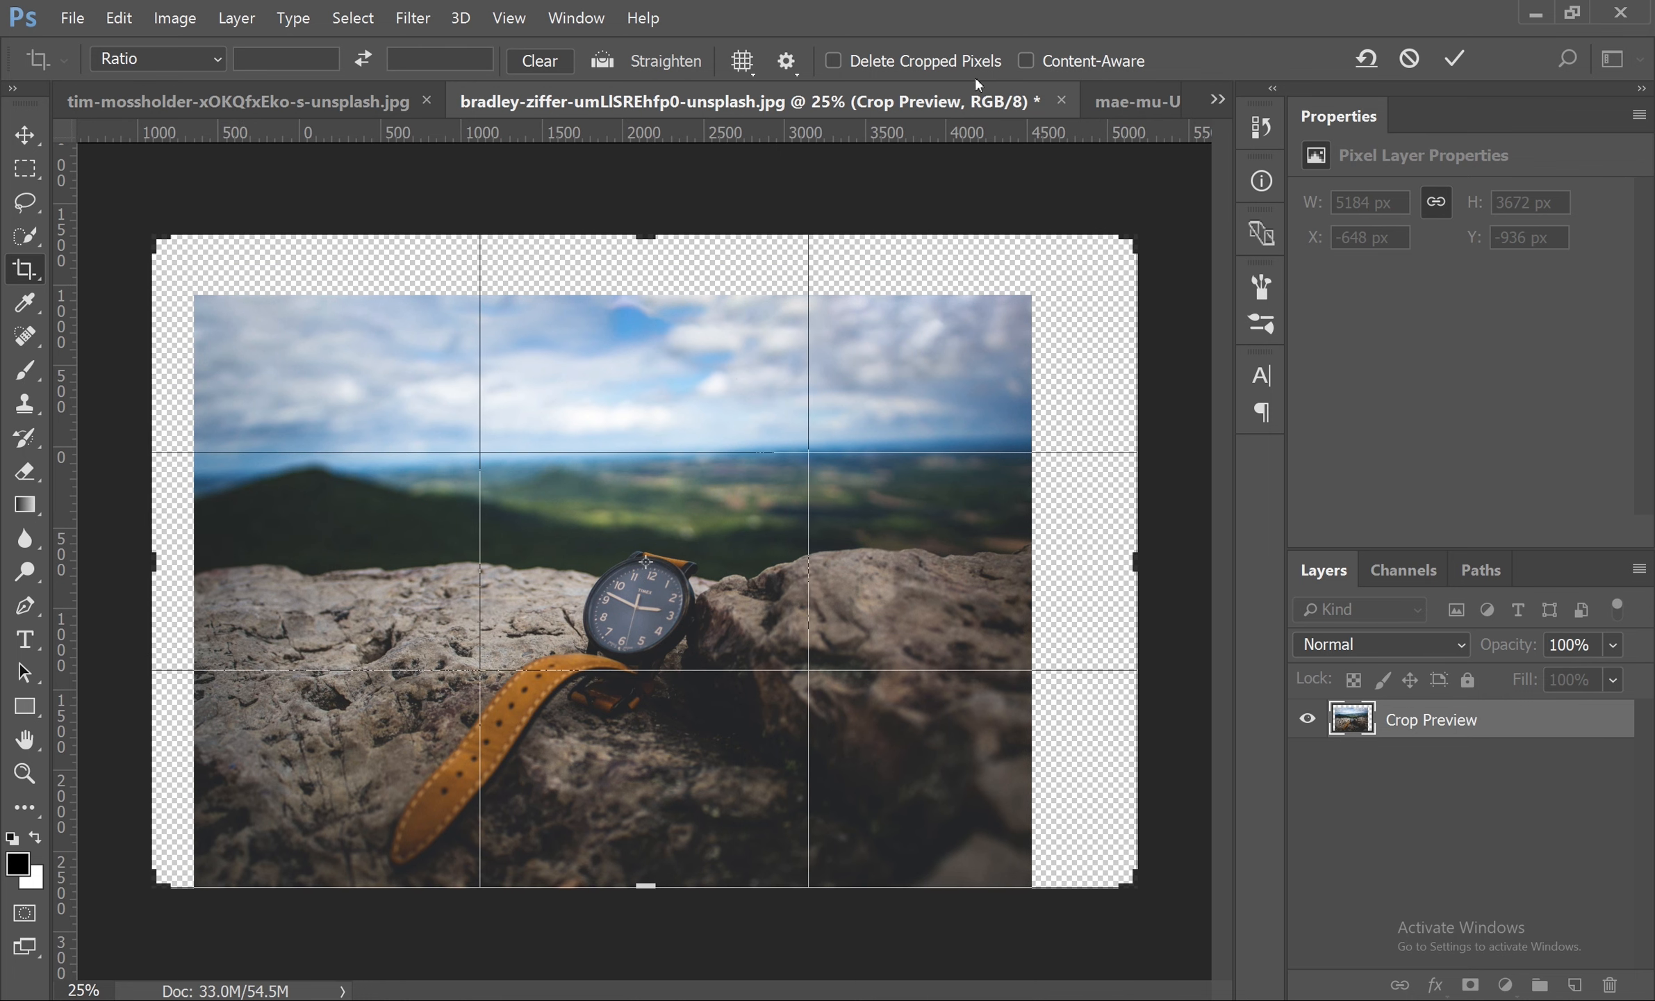
{"action": "left_click", "coordinate": [1026, 61]}
{"action": "key", "text": "Return"}
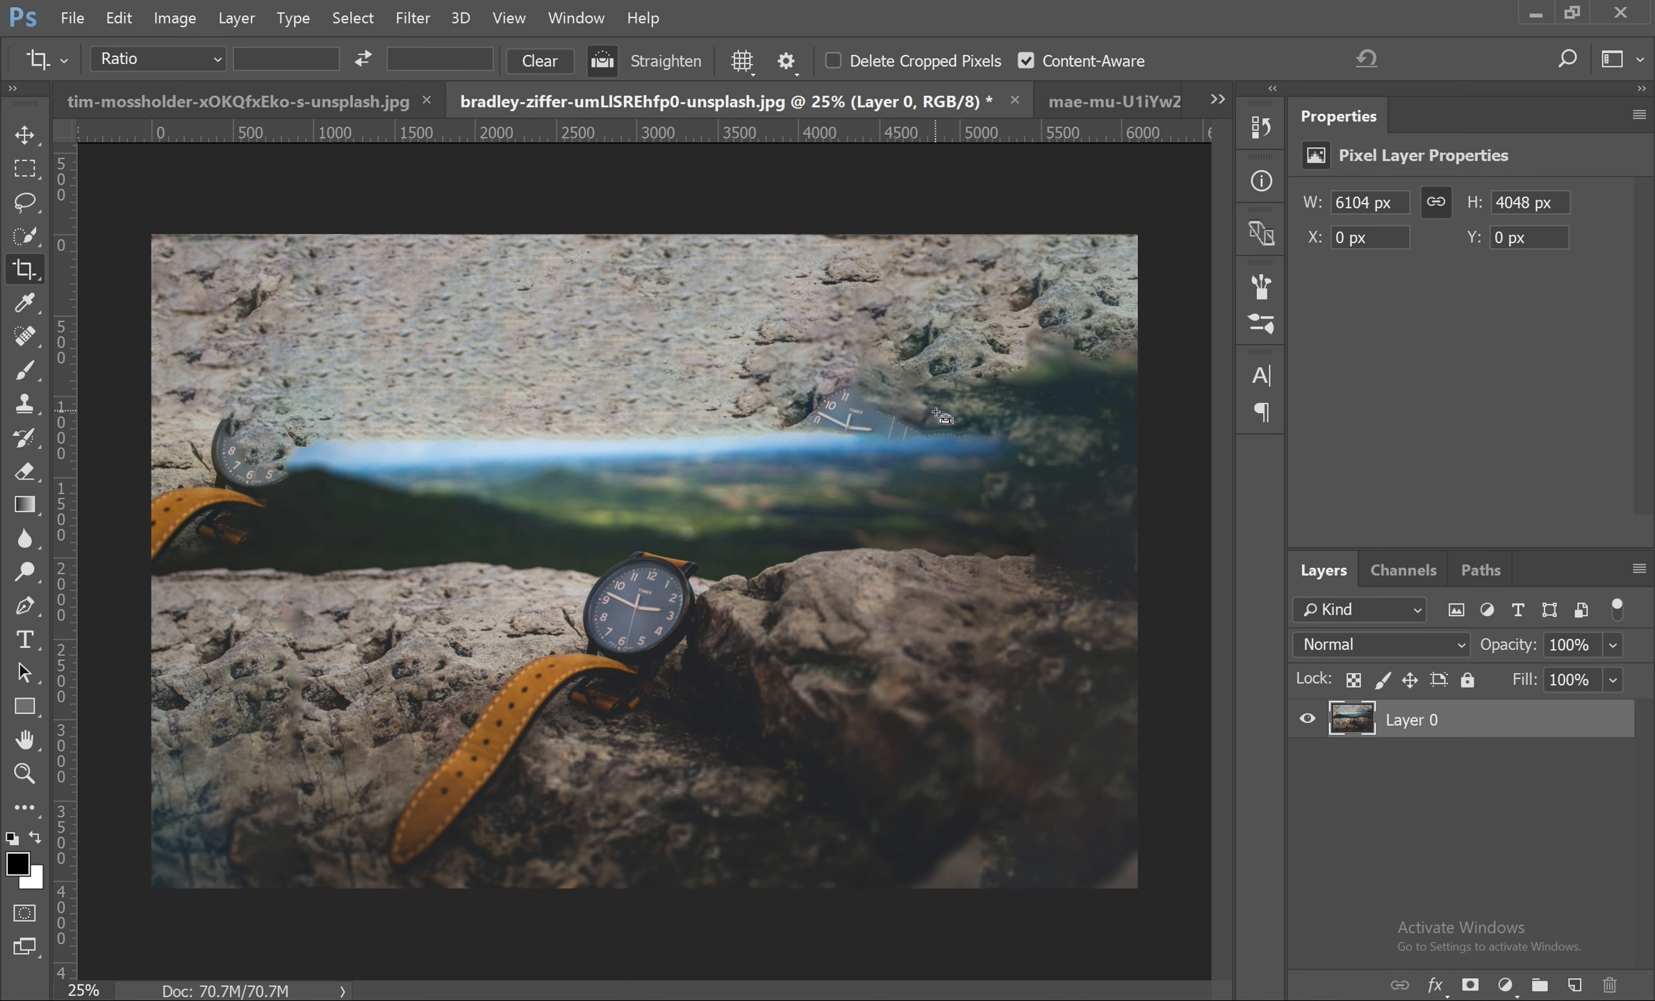
{"action": "key", "text": "ctrl+z"}
{"action": "key", "text": "ctrl+z"}
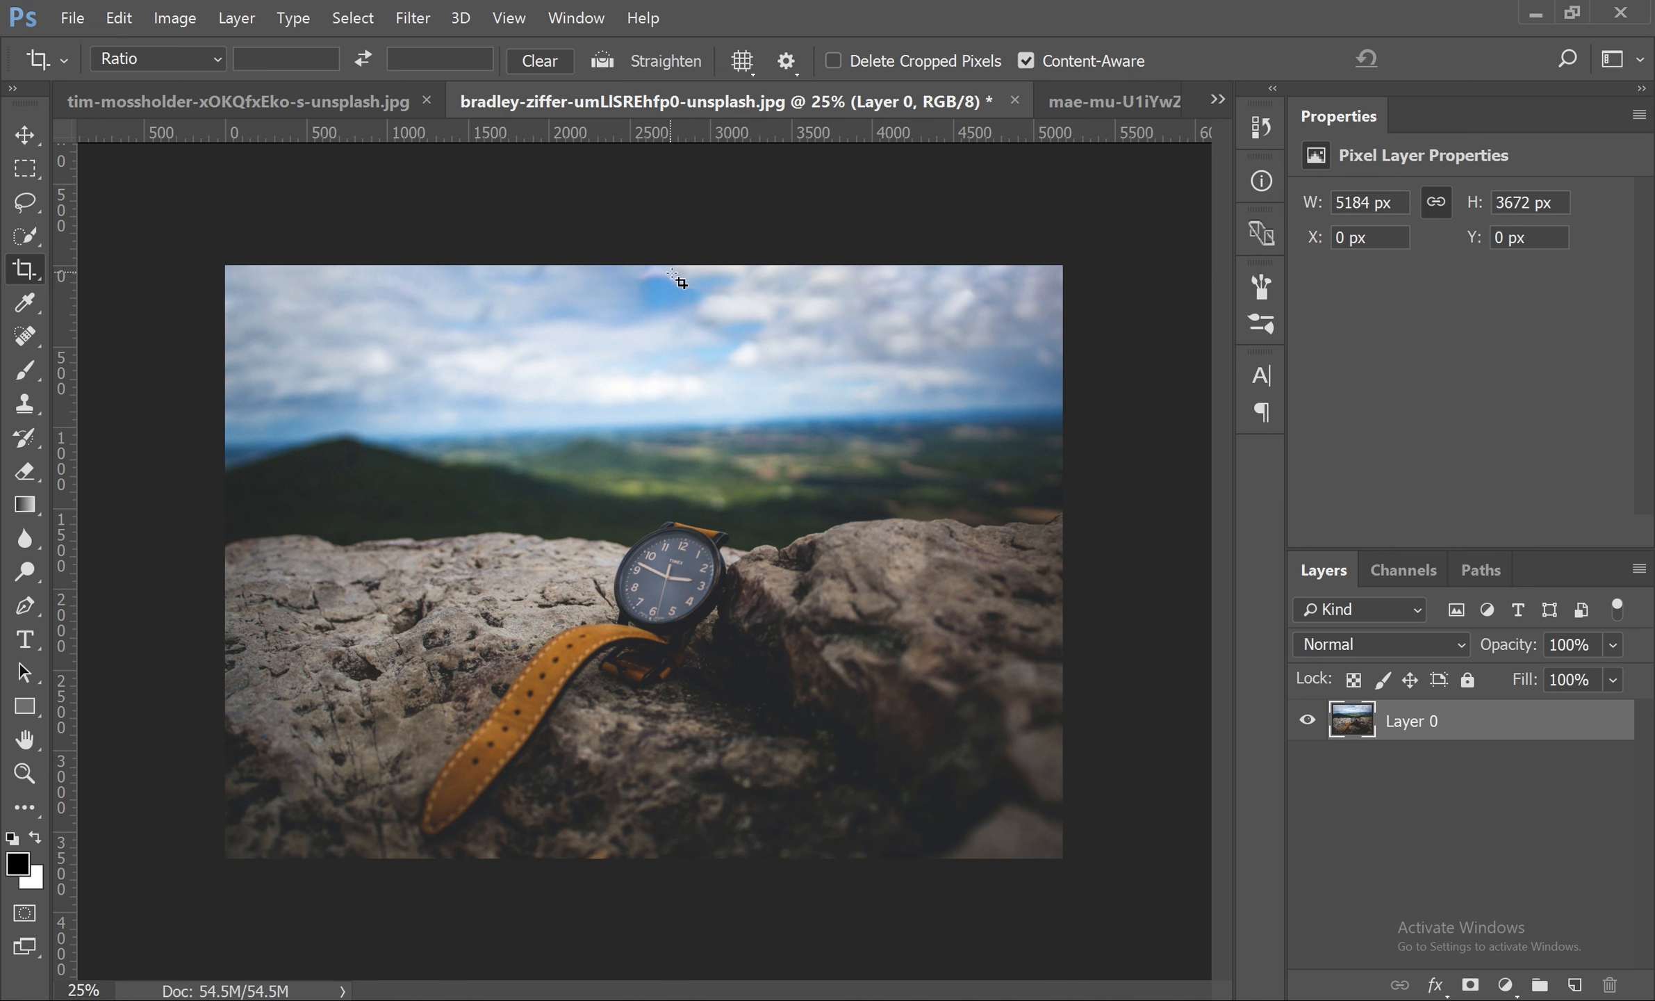
- Extend the uncropped photo further upward to about 5184 × 3784 px with Content-Aware fill
{"action": "left_click_drag", "start_coordinate": [208, 258], "coordinate": [1083, 802]}
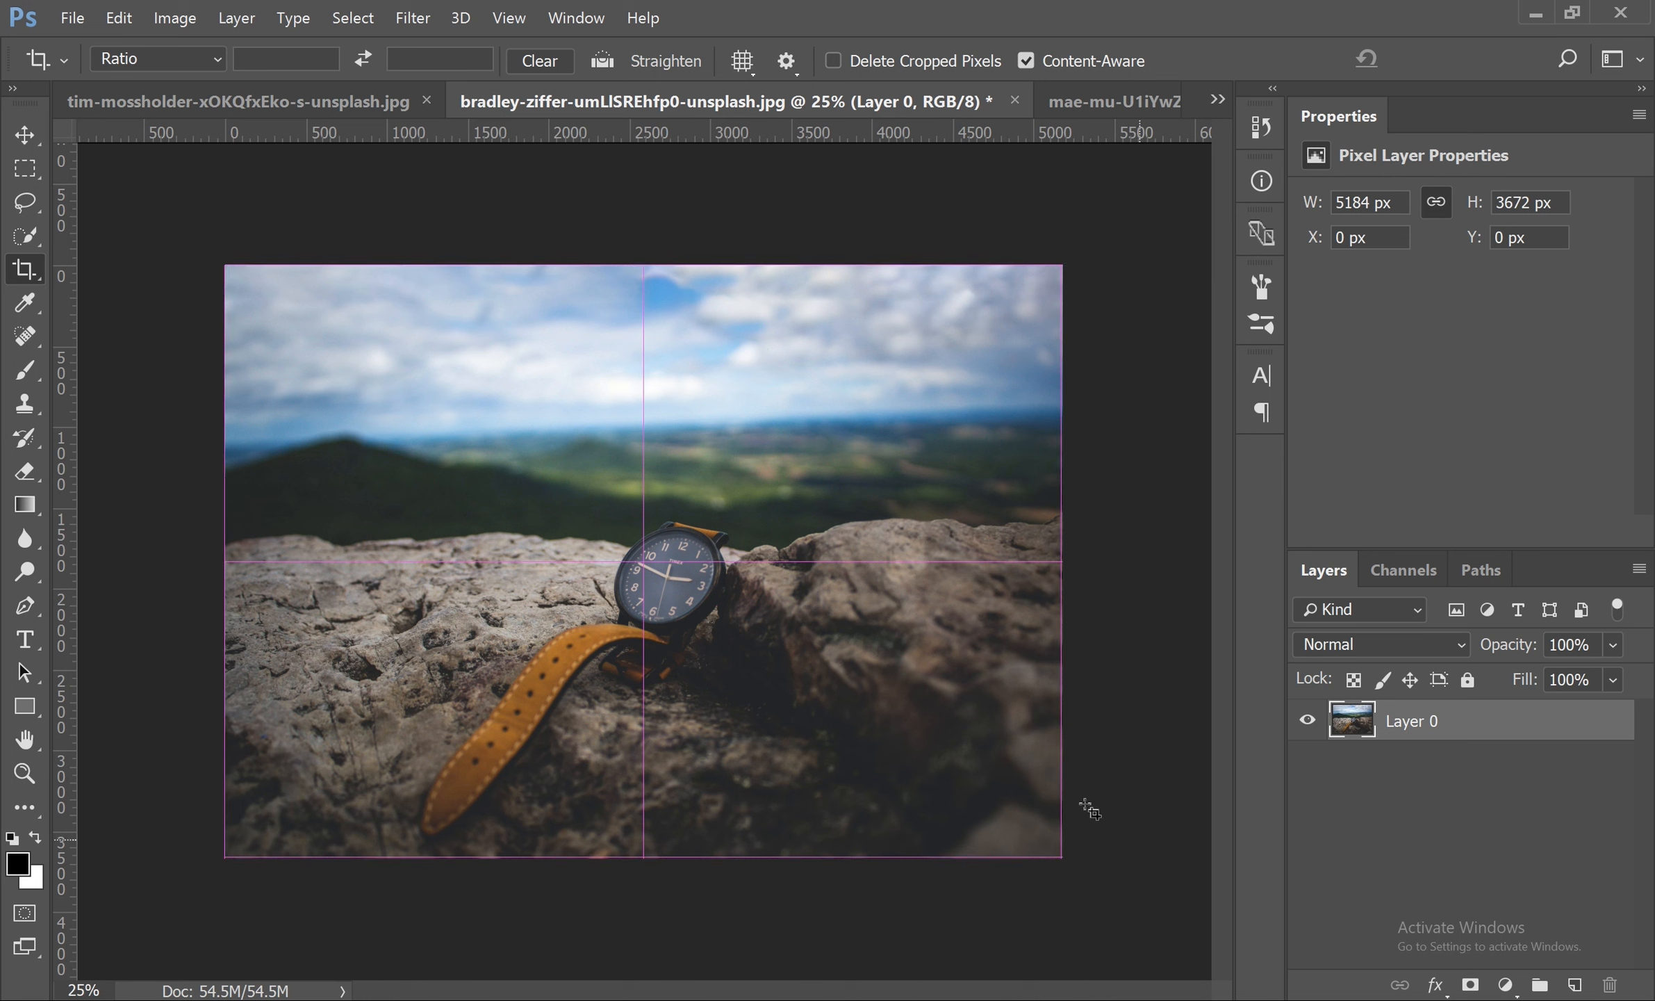
{"action": "left_click_drag", "start_coordinate": [633, 292], "coordinate": [635, 276]}
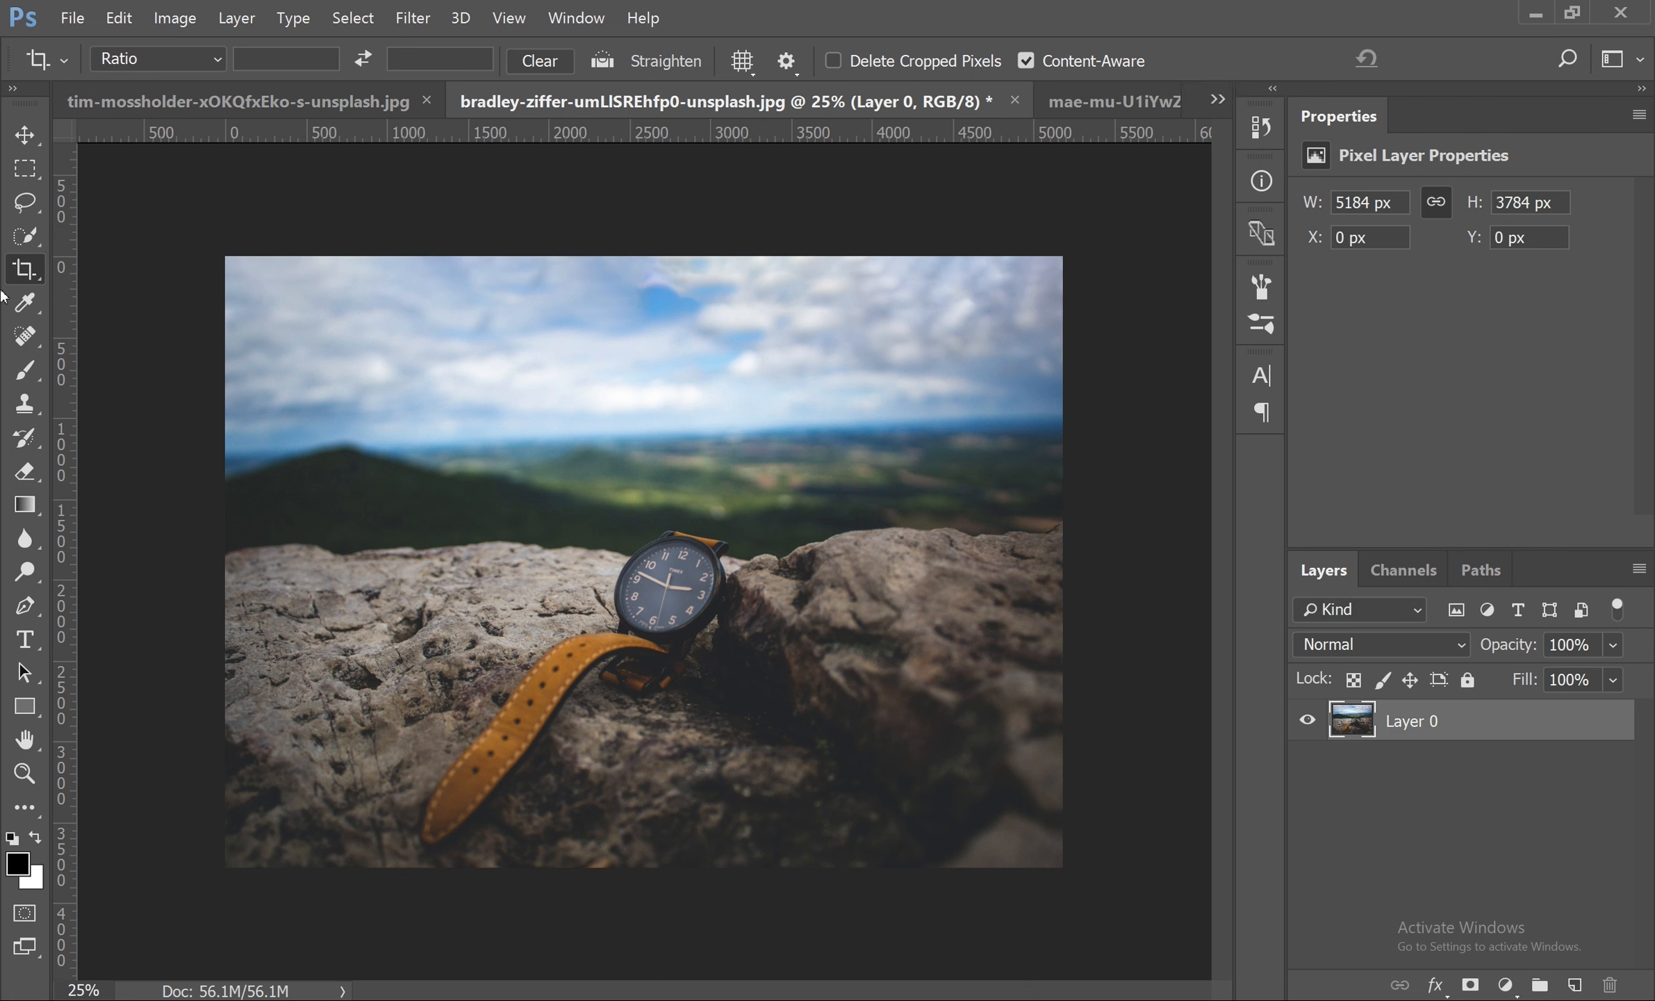
- Activate the Brush tool and set the foreground color to red #cc1a1a
{"action": "left_click", "coordinate": [25, 373]}
{"action": "left_click", "coordinate": [103, 379]}
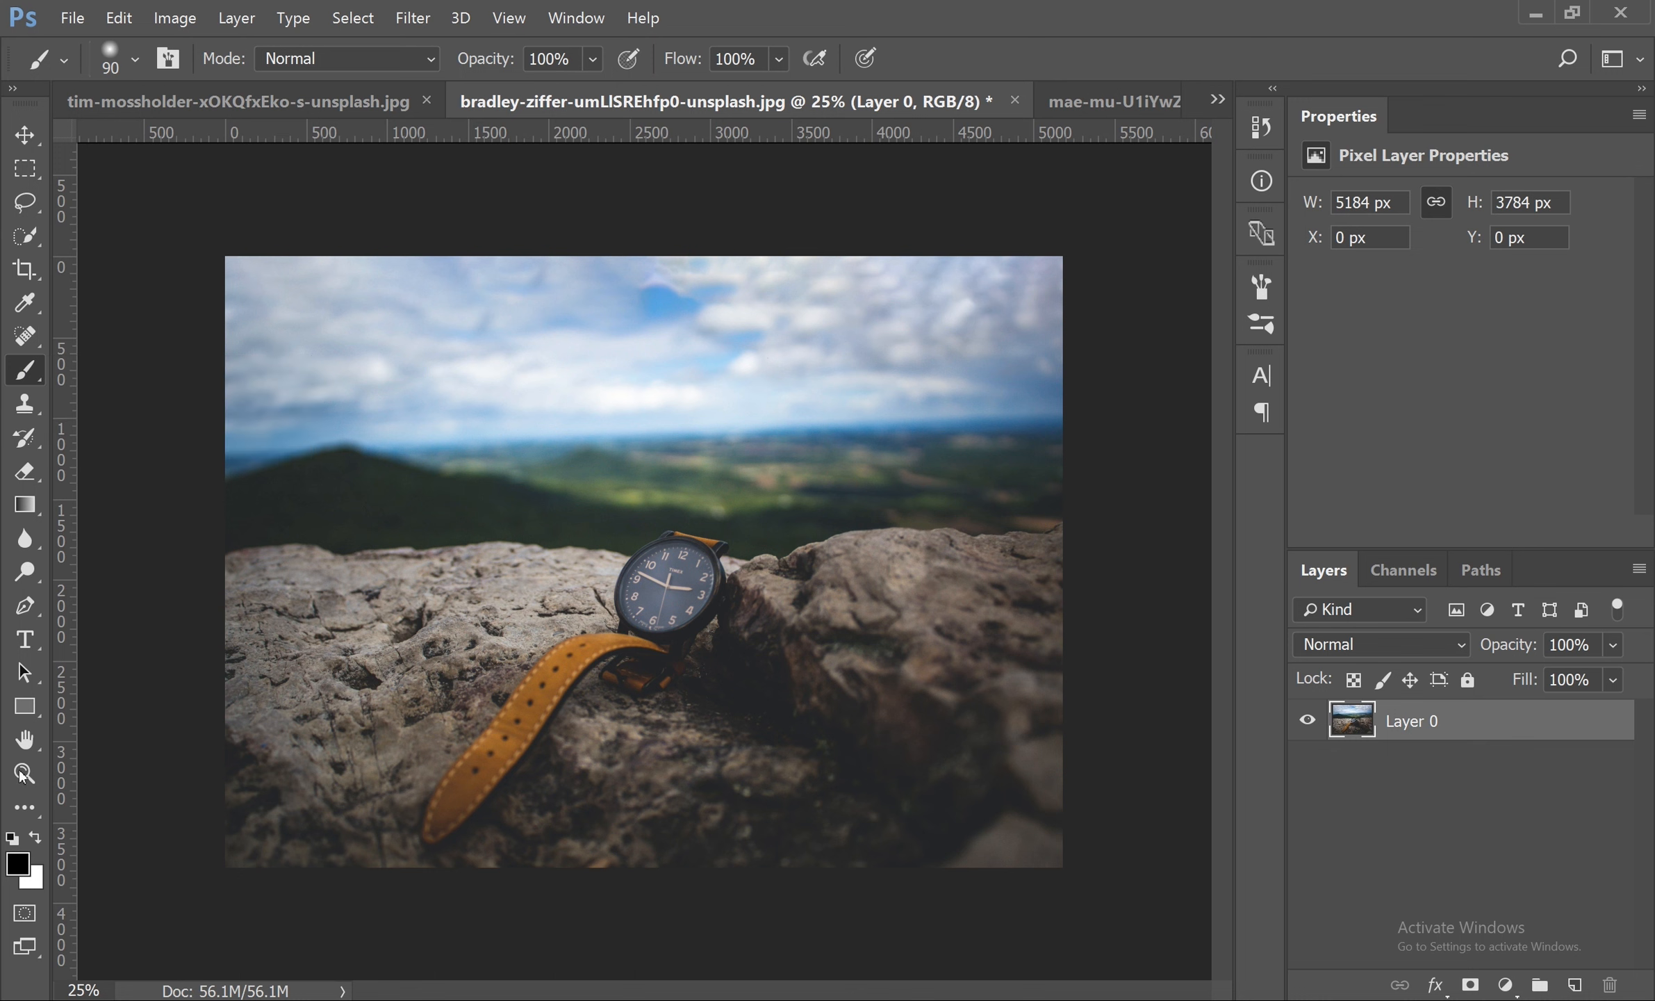
{"action": "left_click", "coordinate": [19, 861]}
{"action": "left_click", "coordinate": [785, 303]}
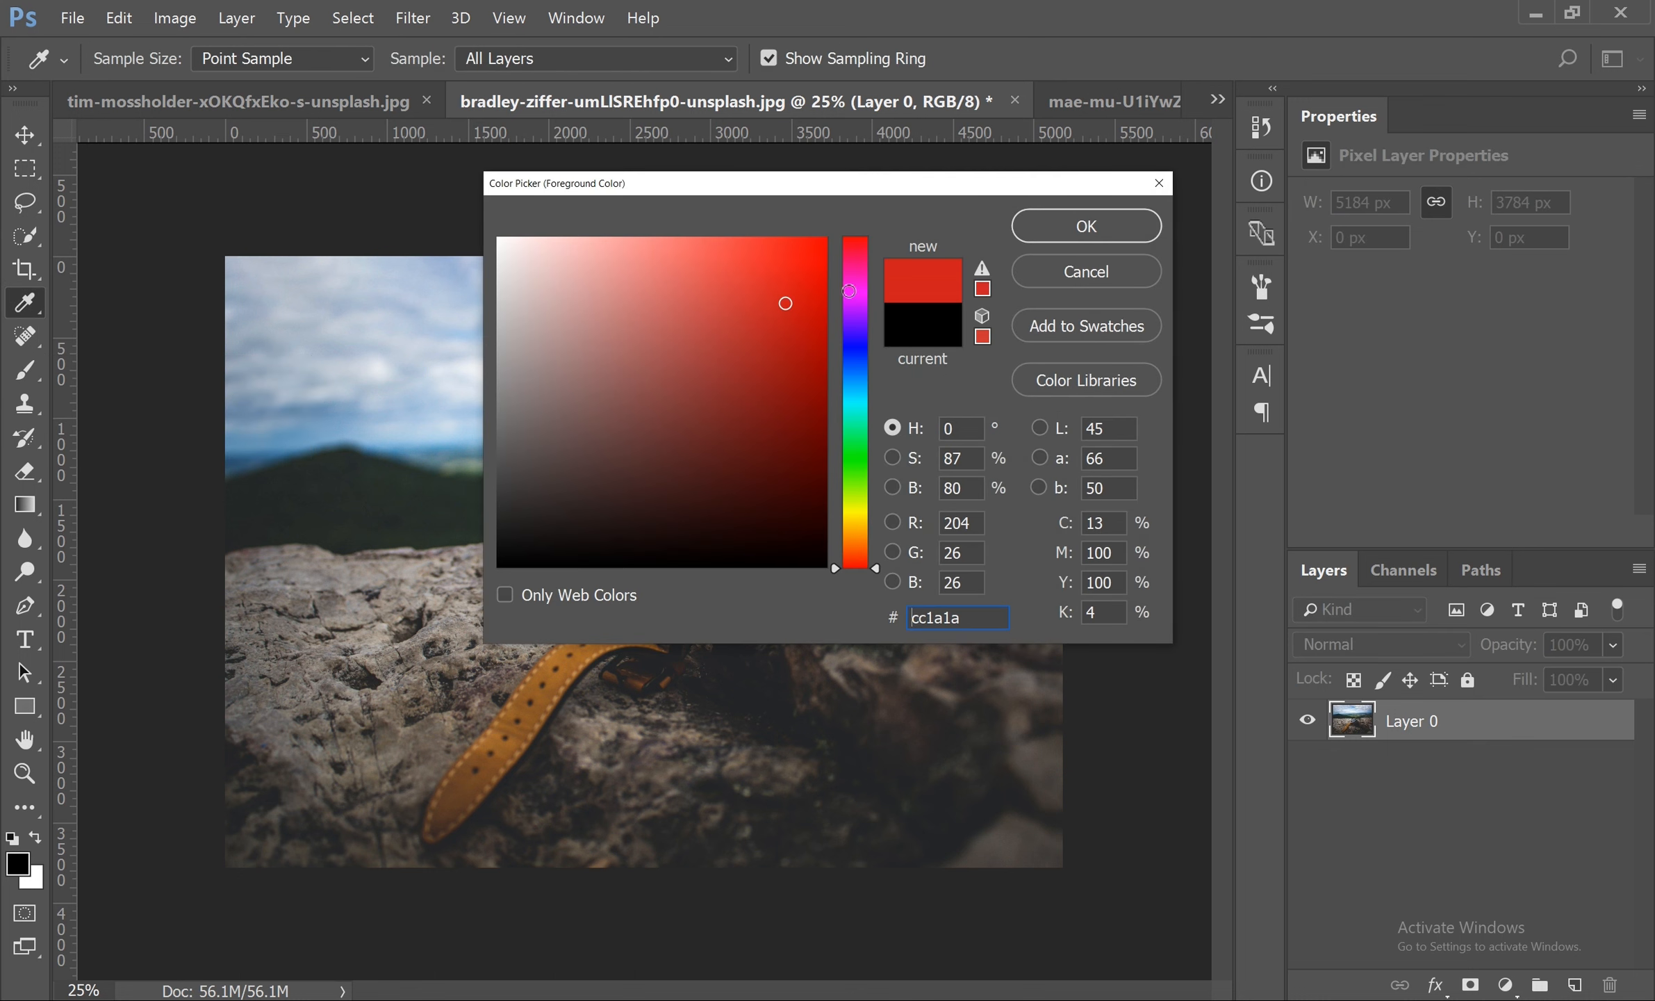
{"action": "left_click", "coordinate": [1133, 230]}
- Circle the suspicious cloud patches across the sky with red 90 px brush strokes
{"action": "mouse_move", "coordinate": [368, 287]}
{"action": "left_mouse_down"}
{"action": "mouse_move", "coordinate": [340, 344]}
{"action": "mouse_move", "coordinate": [359, 357]}
{"action": "mouse_move", "coordinate": [394, 340]}
{"action": "mouse_move", "coordinate": [373, 291]}
{"action": "left_mouse_up"}
{"action": "mouse_move", "coordinate": [770, 337]}
{"action": "left_mouse_down"}
{"action": "mouse_move", "coordinate": [741, 368]}
{"action": "mouse_move", "coordinate": [780, 355]}
{"action": "left_mouse_up"}
{"action": "mouse_move", "coordinate": [701, 291]}
{"action": "left_mouse_down"}
{"action": "mouse_move", "coordinate": [692, 341]}
{"action": "mouse_move", "coordinate": [724, 347]}
{"action": "mouse_move", "coordinate": [706, 293]}
{"action": "left_mouse_up"}
{"action": "mouse_move", "coordinate": [976, 297]}
{"action": "left_mouse_down"}
{"action": "mouse_move", "coordinate": [952, 336]}
{"action": "mouse_move", "coordinate": [986, 324]}
{"action": "mouse_move", "coordinate": [974, 296]}
{"action": "mouse_move", "coordinate": [862, 280]}
{"action": "mouse_move", "coordinate": [890, 297]}
{"action": "mouse_move", "coordinate": [897, 278]}
{"action": "mouse_move", "coordinate": [874, 344]}
{"action": "mouse_move", "coordinate": [918, 345]}
{"action": "mouse_move", "coordinate": [892, 303]}
{"action": "left_mouse_up"}
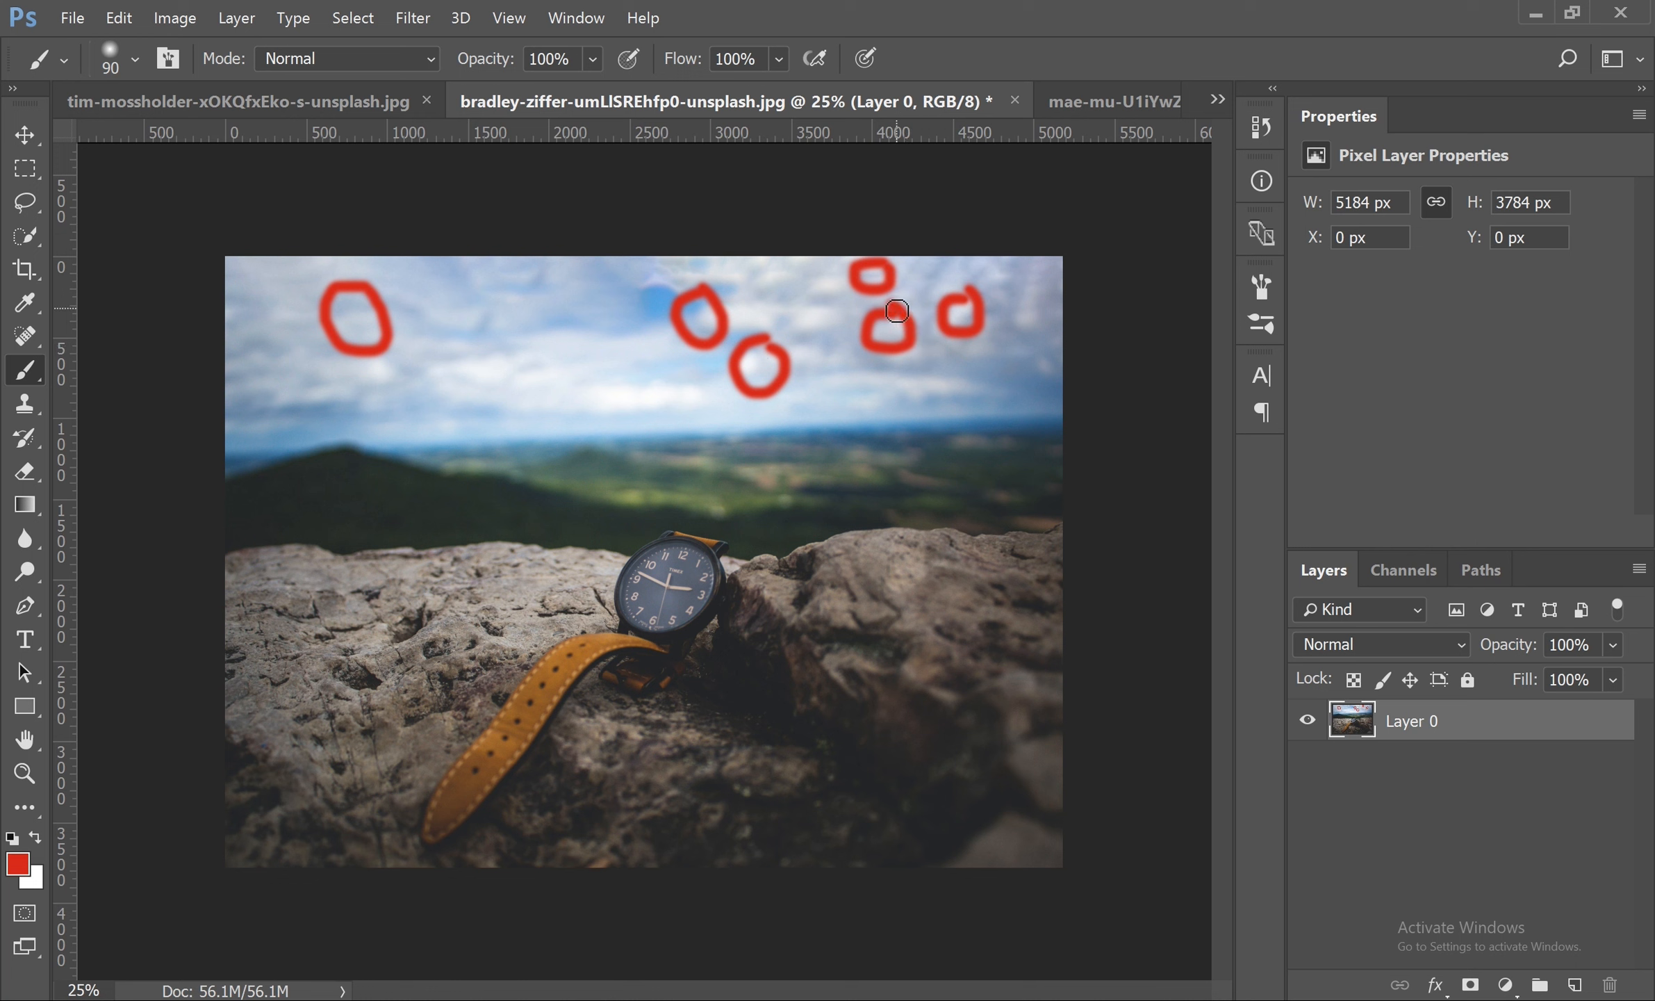
{"action": "mouse_move", "coordinate": [841, 393]}
{"action": "left_mouse_down"}
{"action": "mouse_move", "coordinate": [872, 377]}
{"action": "mouse_move", "coordinate": [876, 399]}
{"action": "mouse_move", "coordinate": [876, 382]}
{"action": "left_mouse_up"}
{"action": "mouse_move", "coordinate": [465, 295]}
{"action": "left_mouse_down"}
{"action": "mouse_move", "coordinate": [467, 331]}
{"action": "mouse_move", "coordinate": [485, 306]}
{"action": "mouse_move", "coordinate": [465, 297]}
{"action": "left_mouse_up"}
{"action": "mouse_move", "coordinate": [440, 377]}
{"action": "left_mouse_down"}
{"action": "mouse_move", "coordinate": [431, 418]}
{"action": "mouse_move", "coordinate": [473, 408]}
{"action": "mouse_move", "coordinate": [443, 381]}
{"action": "left_mouse_up"}
{"action": "mouse_move", "coordinate": [303, 376]}
{"action": "left_mouse_down"}
{"action": "mouse_move", "coordinate": [272, 397]}
{"action": "mouse_move", "coordinate": [312, 422]}
{"action": "mouse_move", "coordinate": [300, 377]}
{"action": "left_mouse_up"}
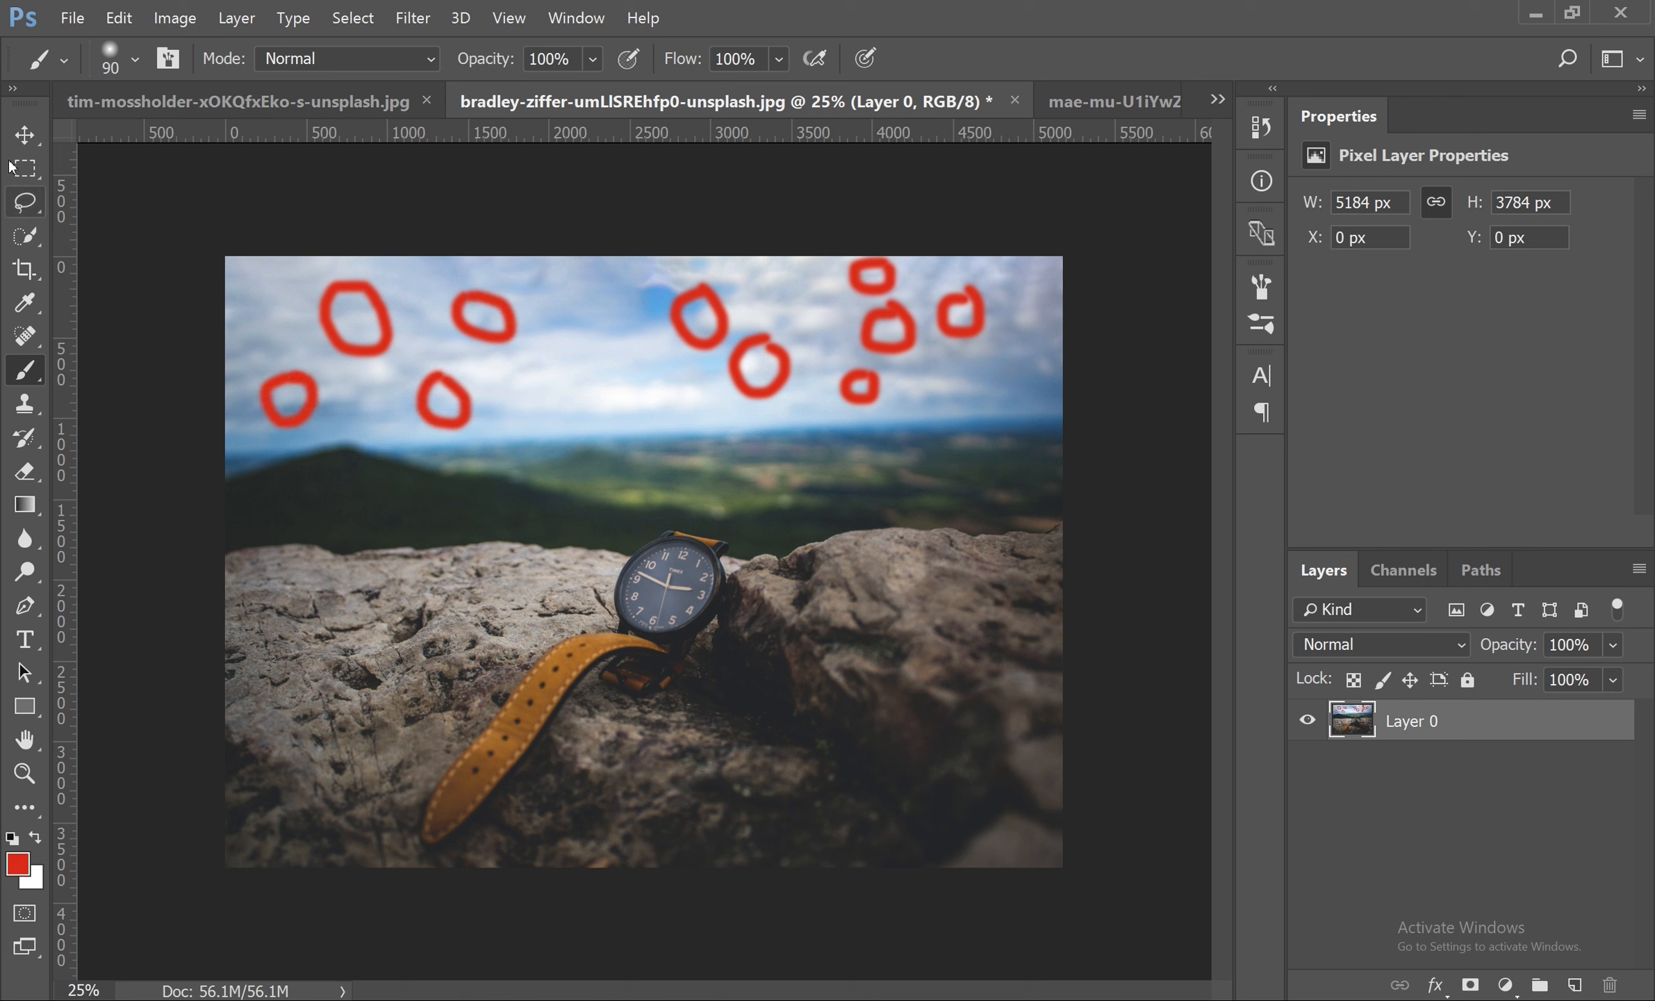
- Examine the circled sky patches at full-screen fit and at 25% zoom, toggling the layer's visibility off and on
{"action": "left_click", "coordinate": [23, 133]}
{"action": "left_click", "coordinate": [105, 141]}
{"action": "key", "text": "ctrl+t"}
{"action": "key", "text": "ctrl+0"}
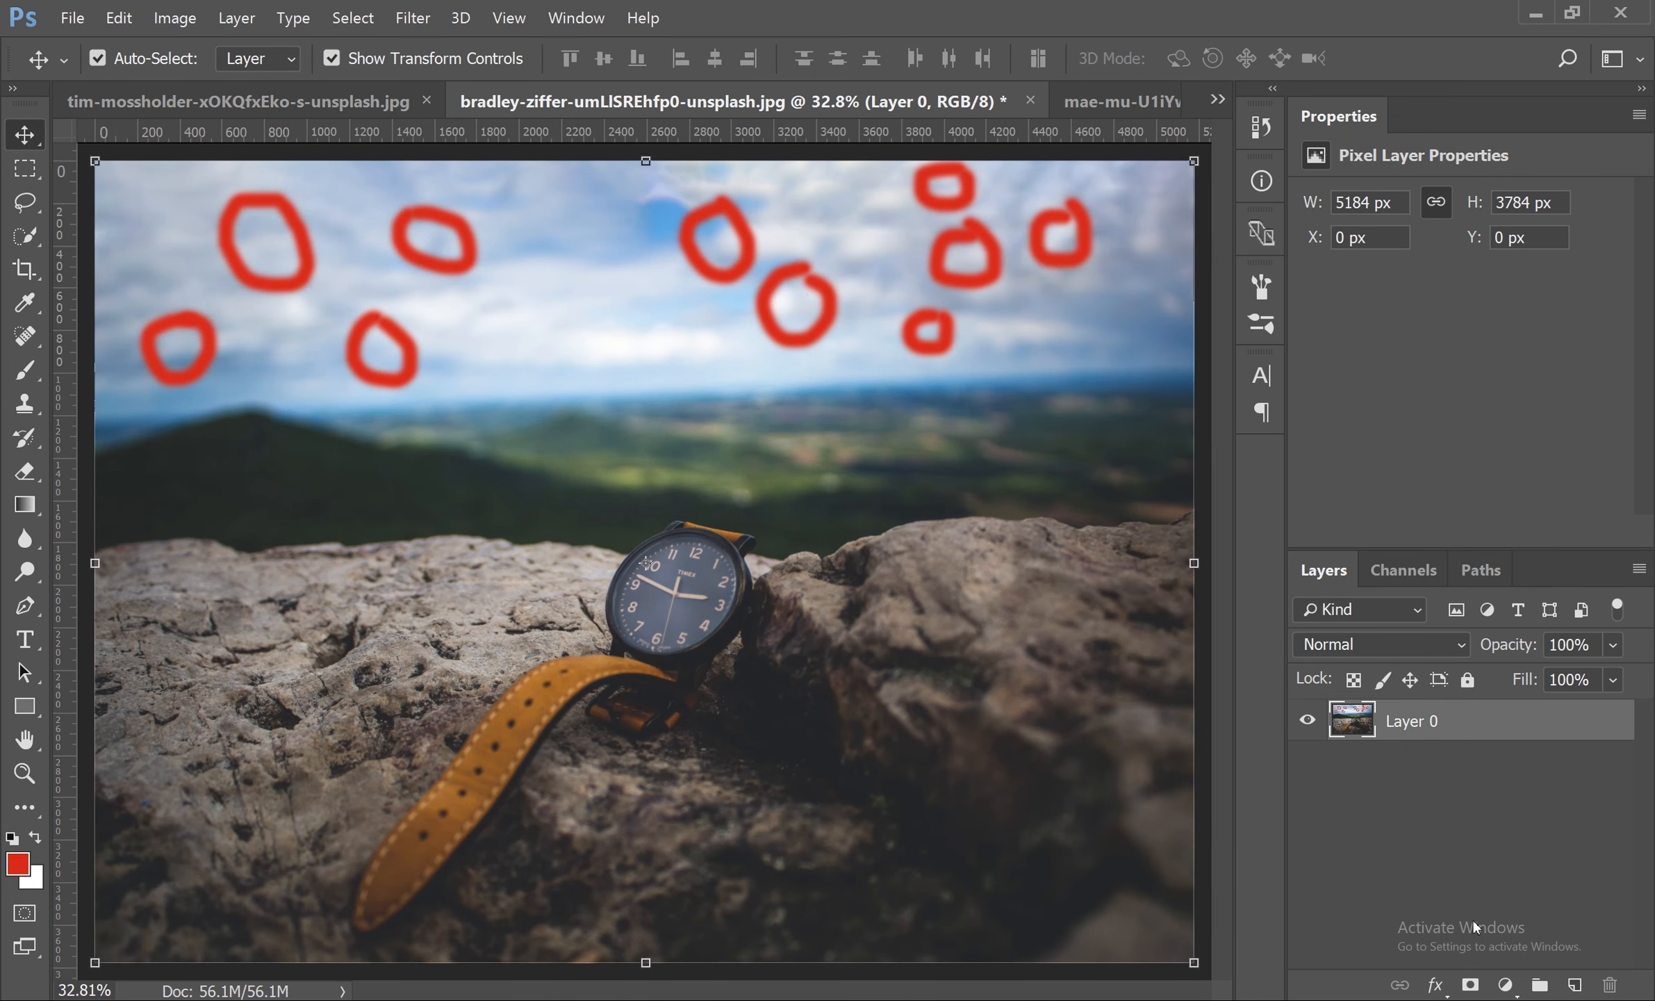
{"action": "left_click", "coordinate": [1473, 1000]}
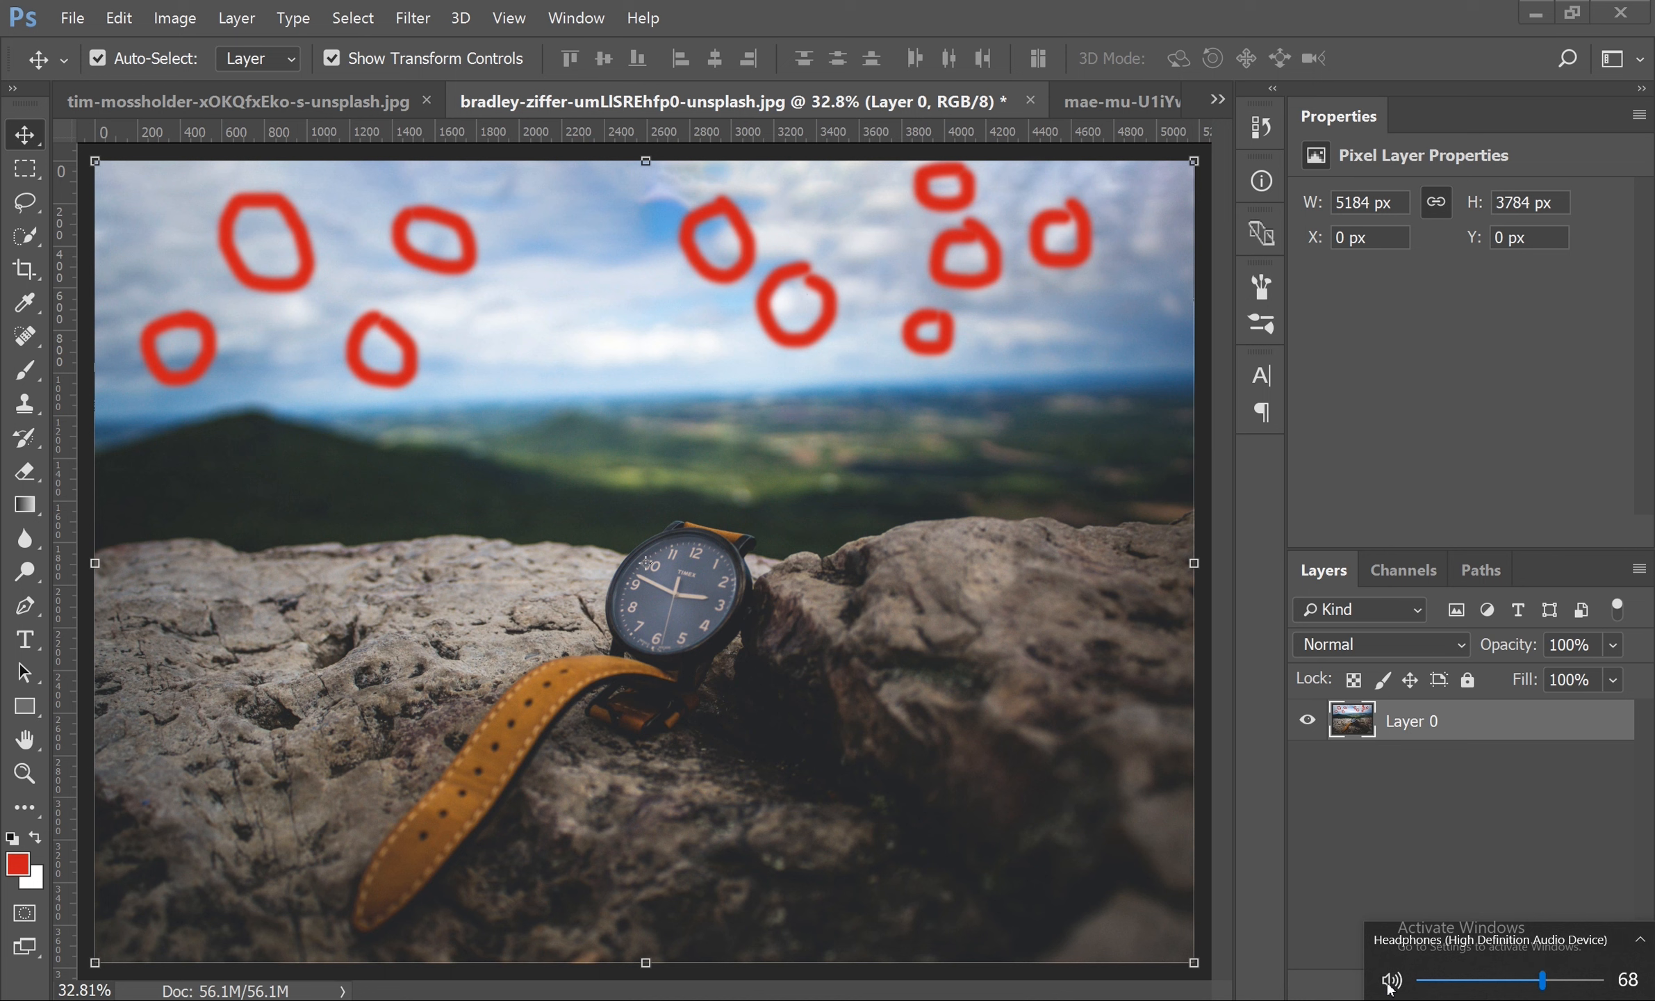
{"action": "left_click", "coordinate": [1037, 650]}
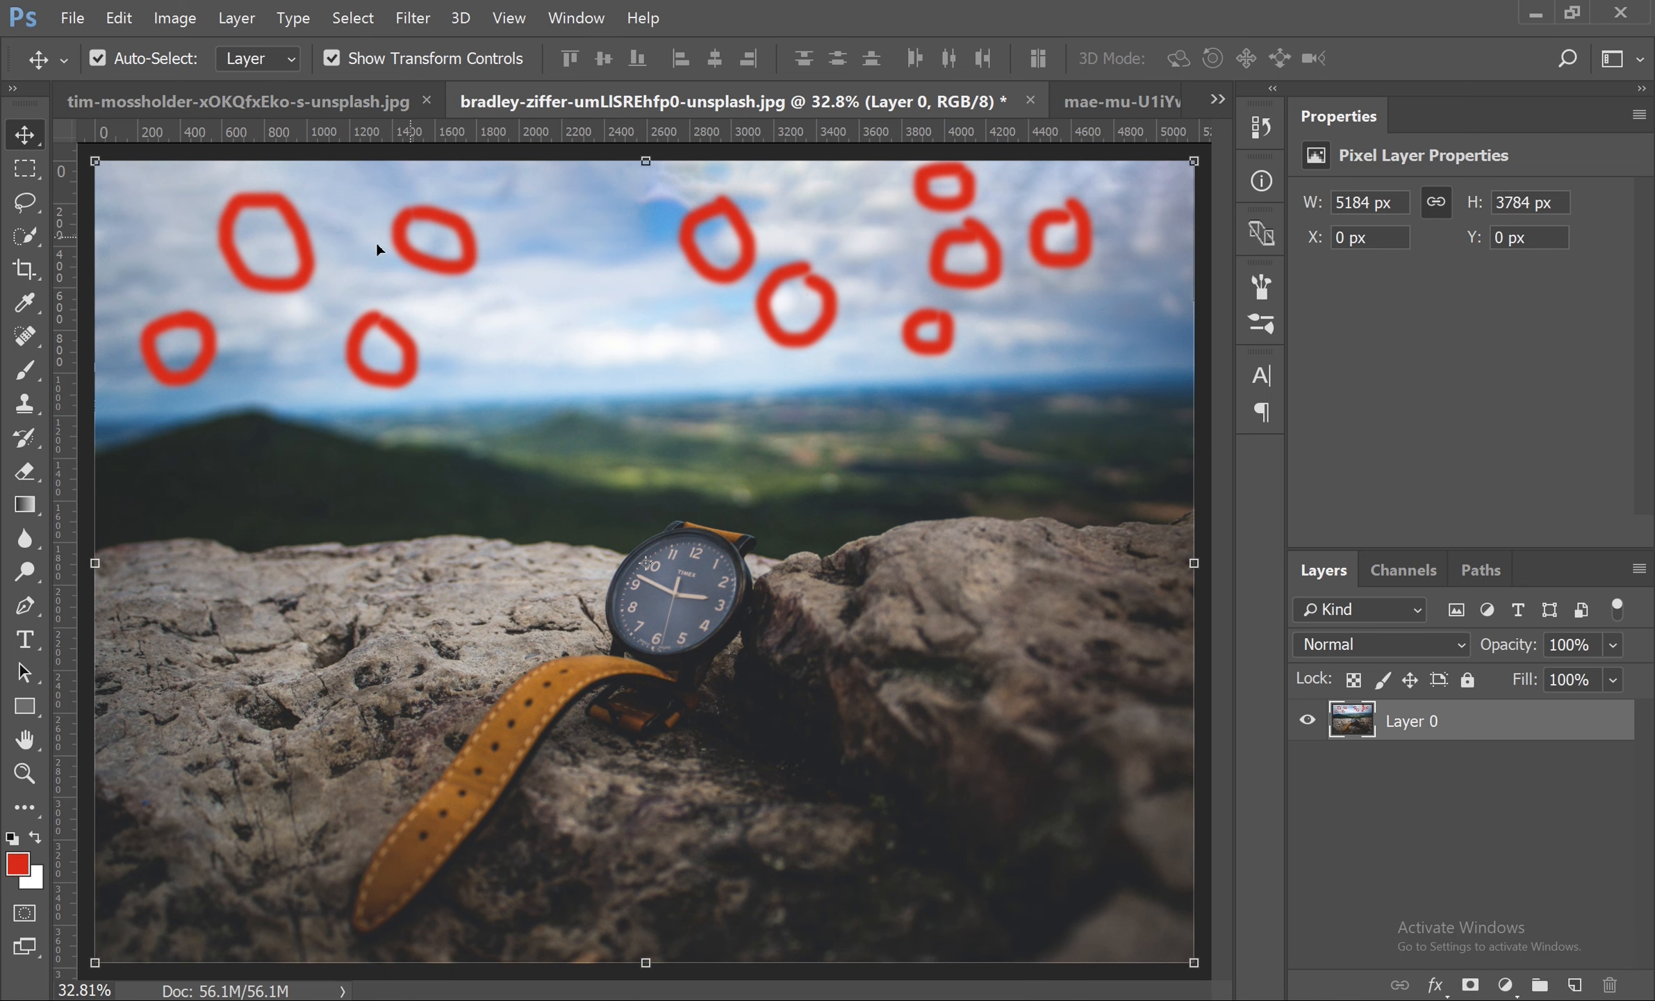
{"action": "key", "text": "ctrl+minus"}
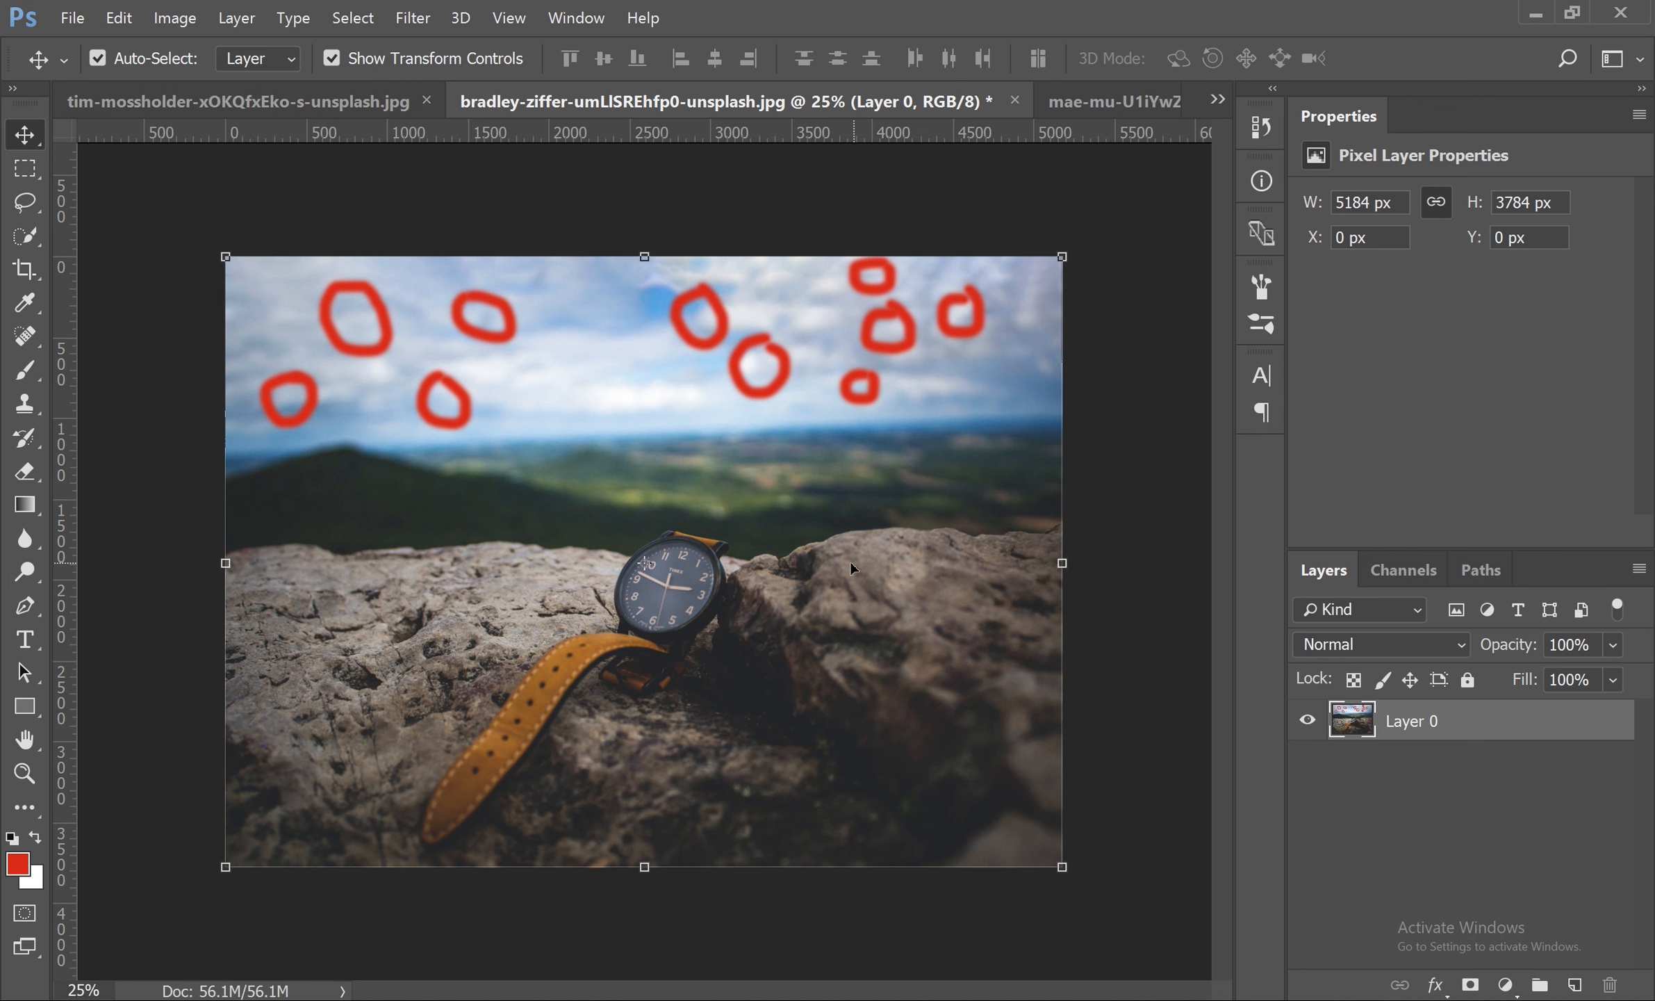
{"action": "left_click", "coordinate": [1136, 589]}
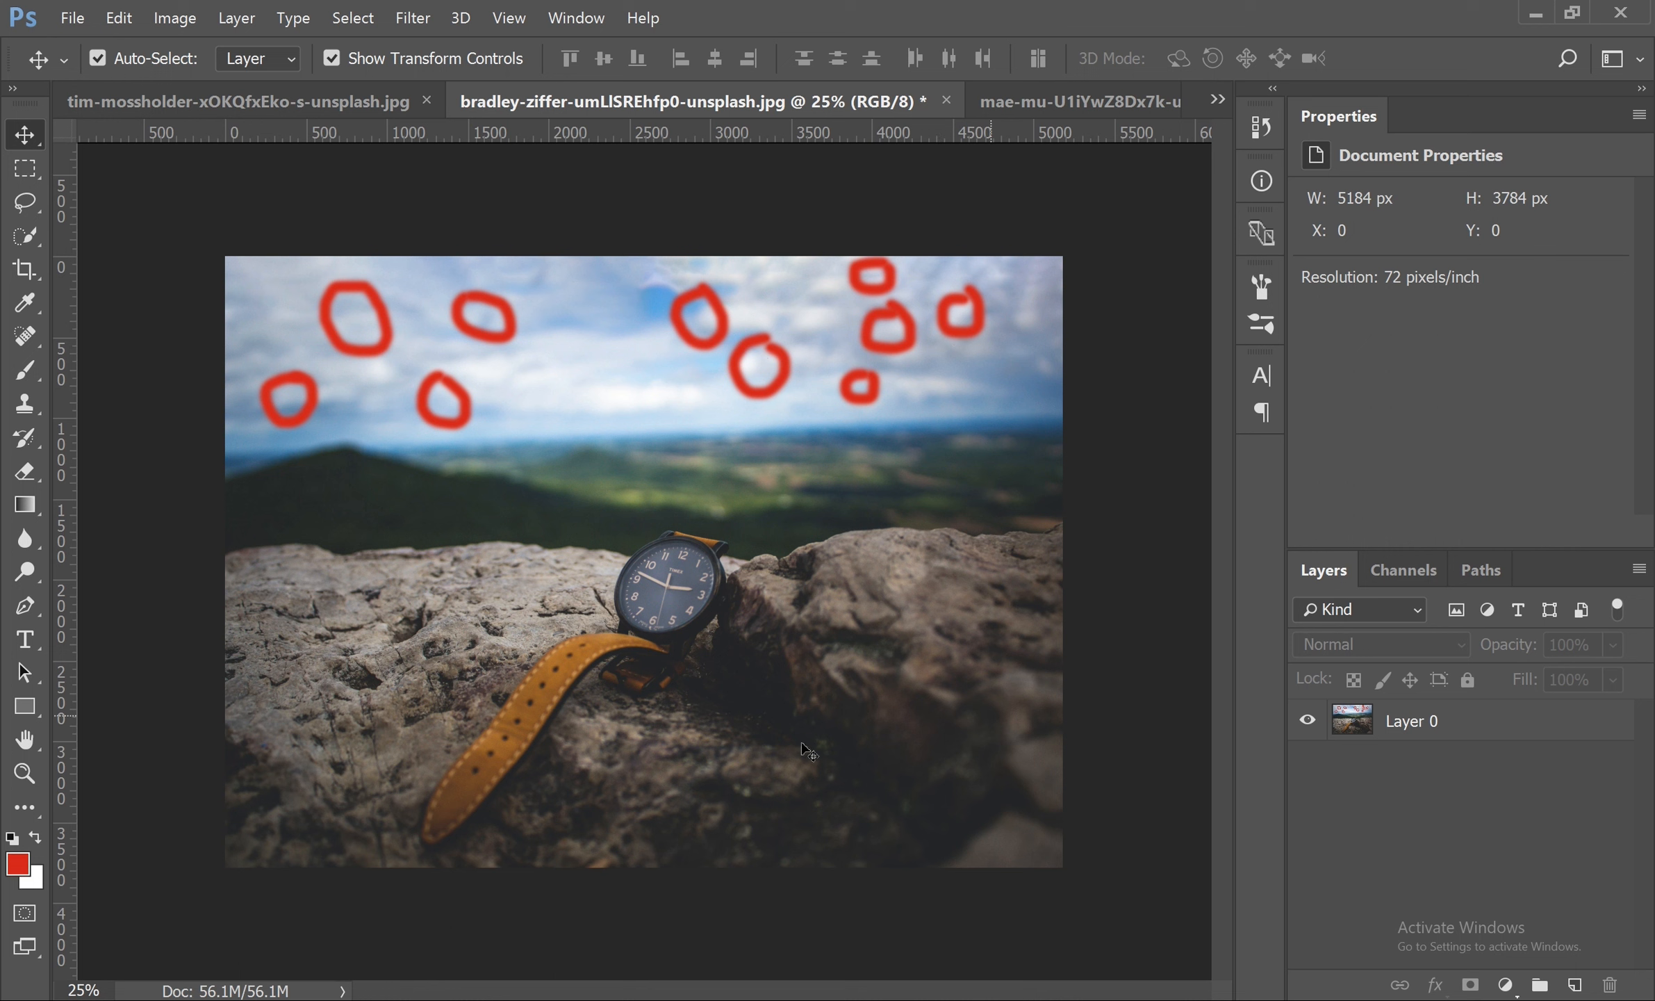
{"action": "left_click", "coordinate": [951, 430]}
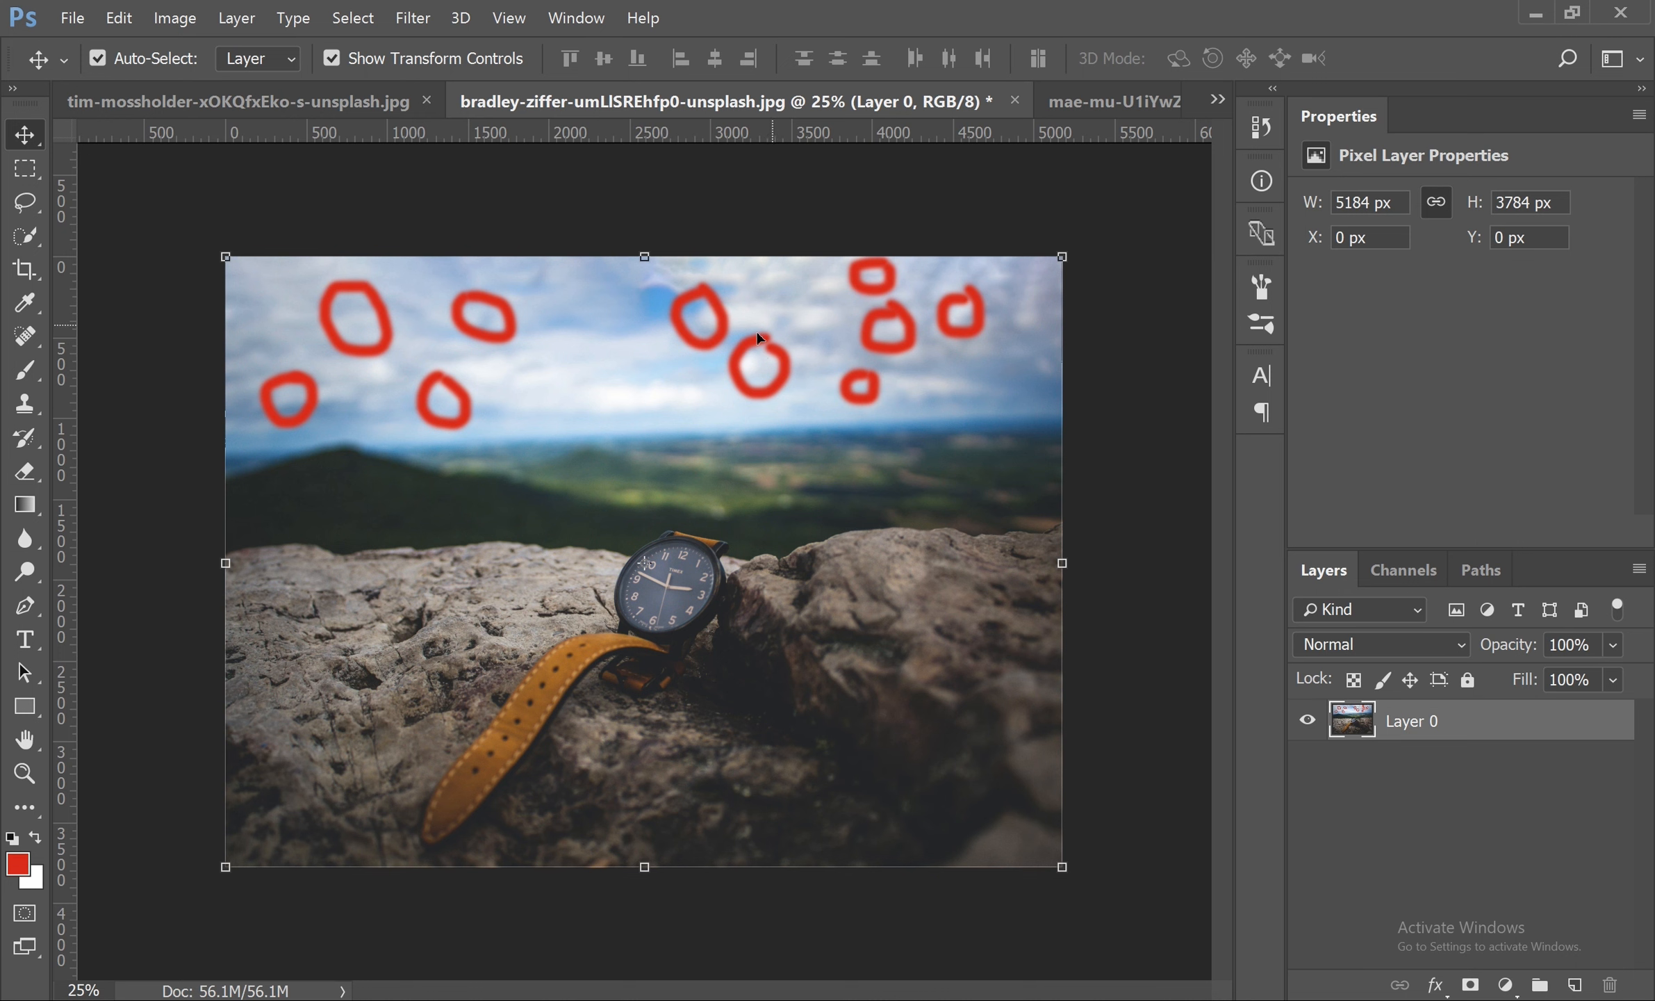
{"action": "left_click", "coordinate": [1306, 721]}
{"action": "left_click", "coordinate": [1309, 721]}
- Revert the watch photo to its last saved version
{"action": "left_click", "coordinate": [70, 18]}
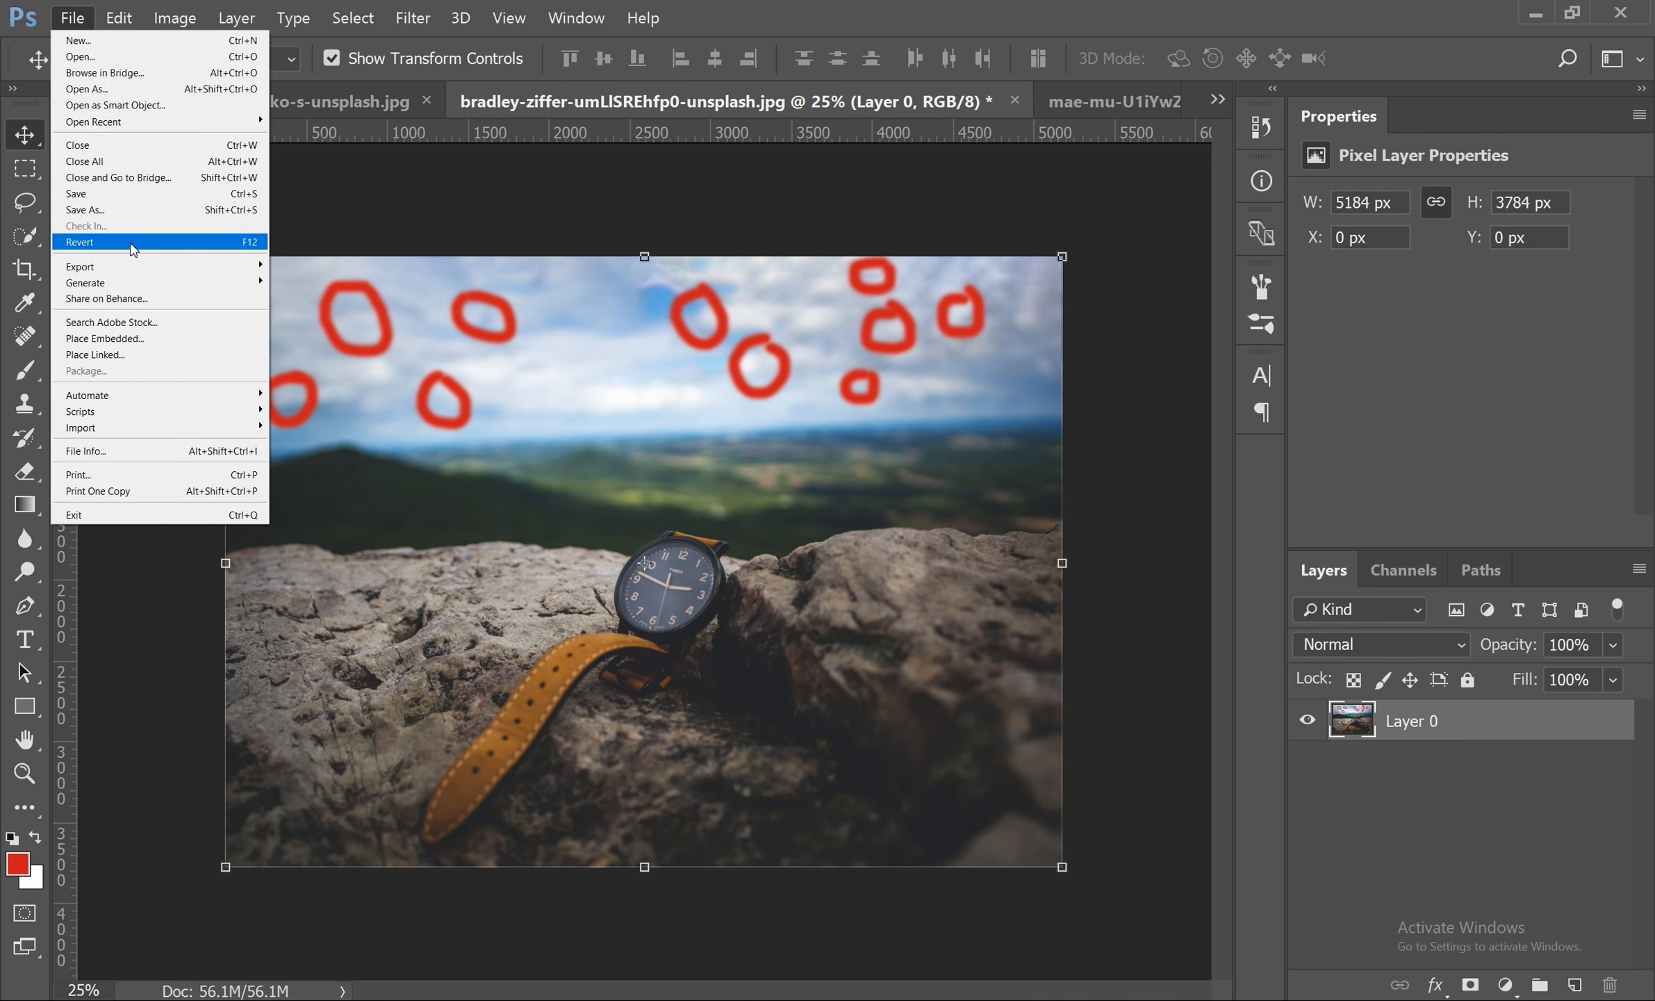
{"action": "left_click", "coordinate": [209, 245]}
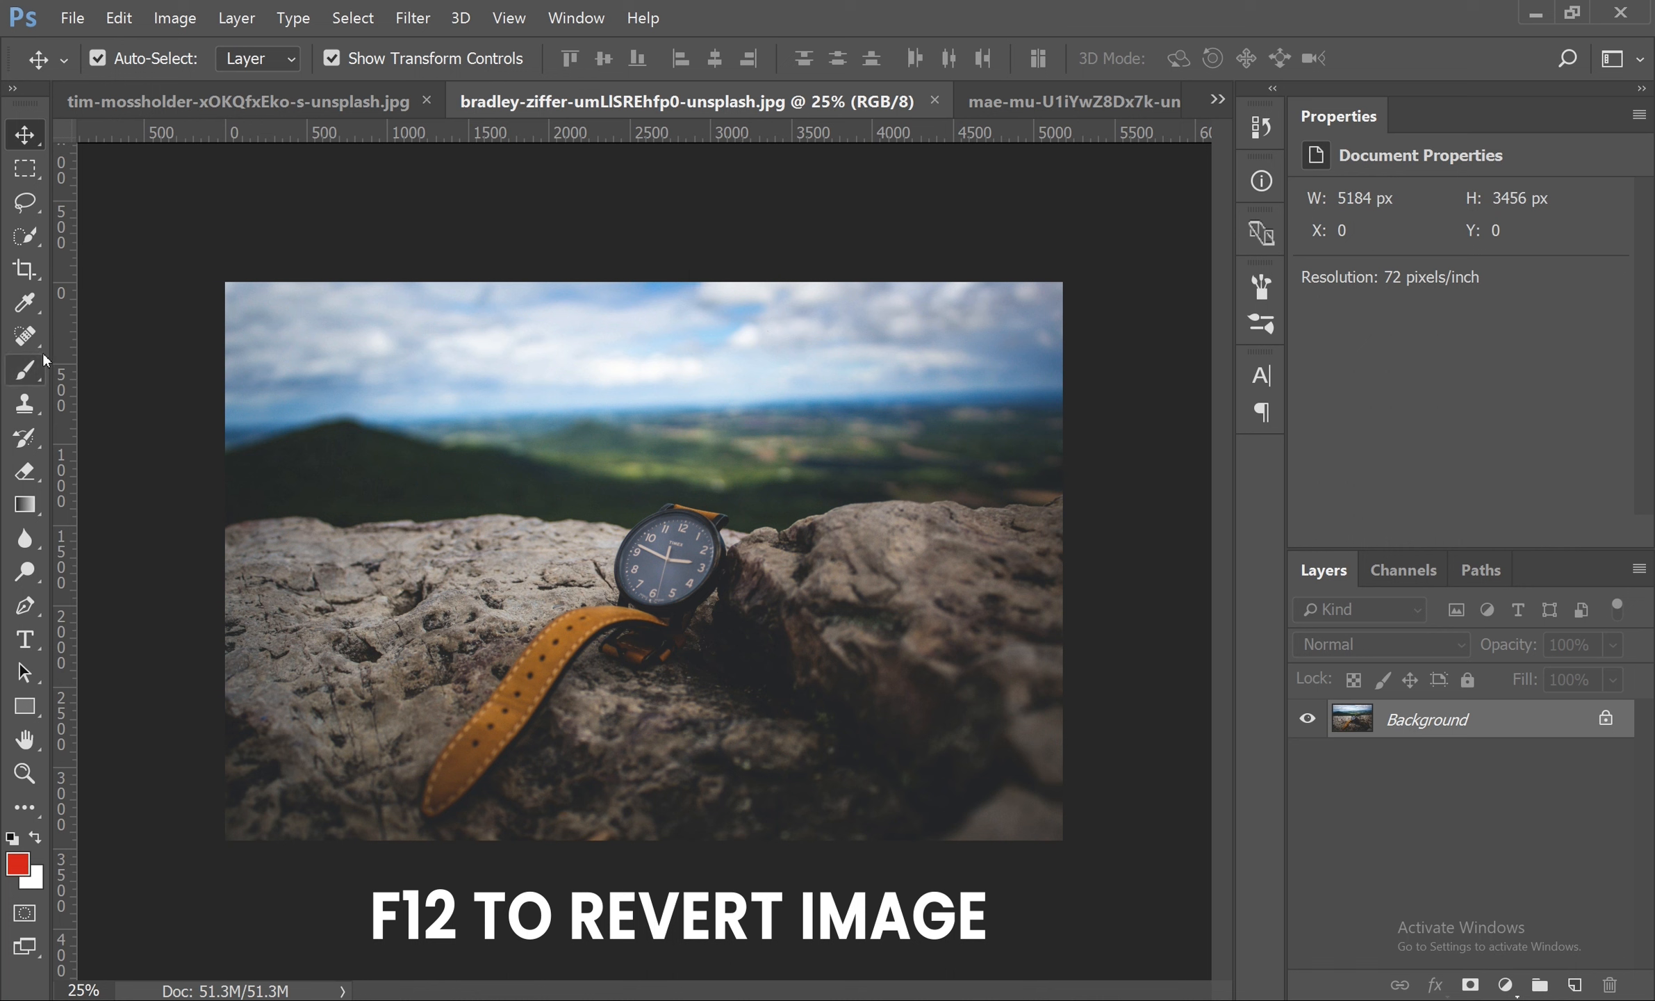
- Activate the Perspective Crop tool and switch to the photo of the woman reading an open book
{"action": "key", "text": "c"}
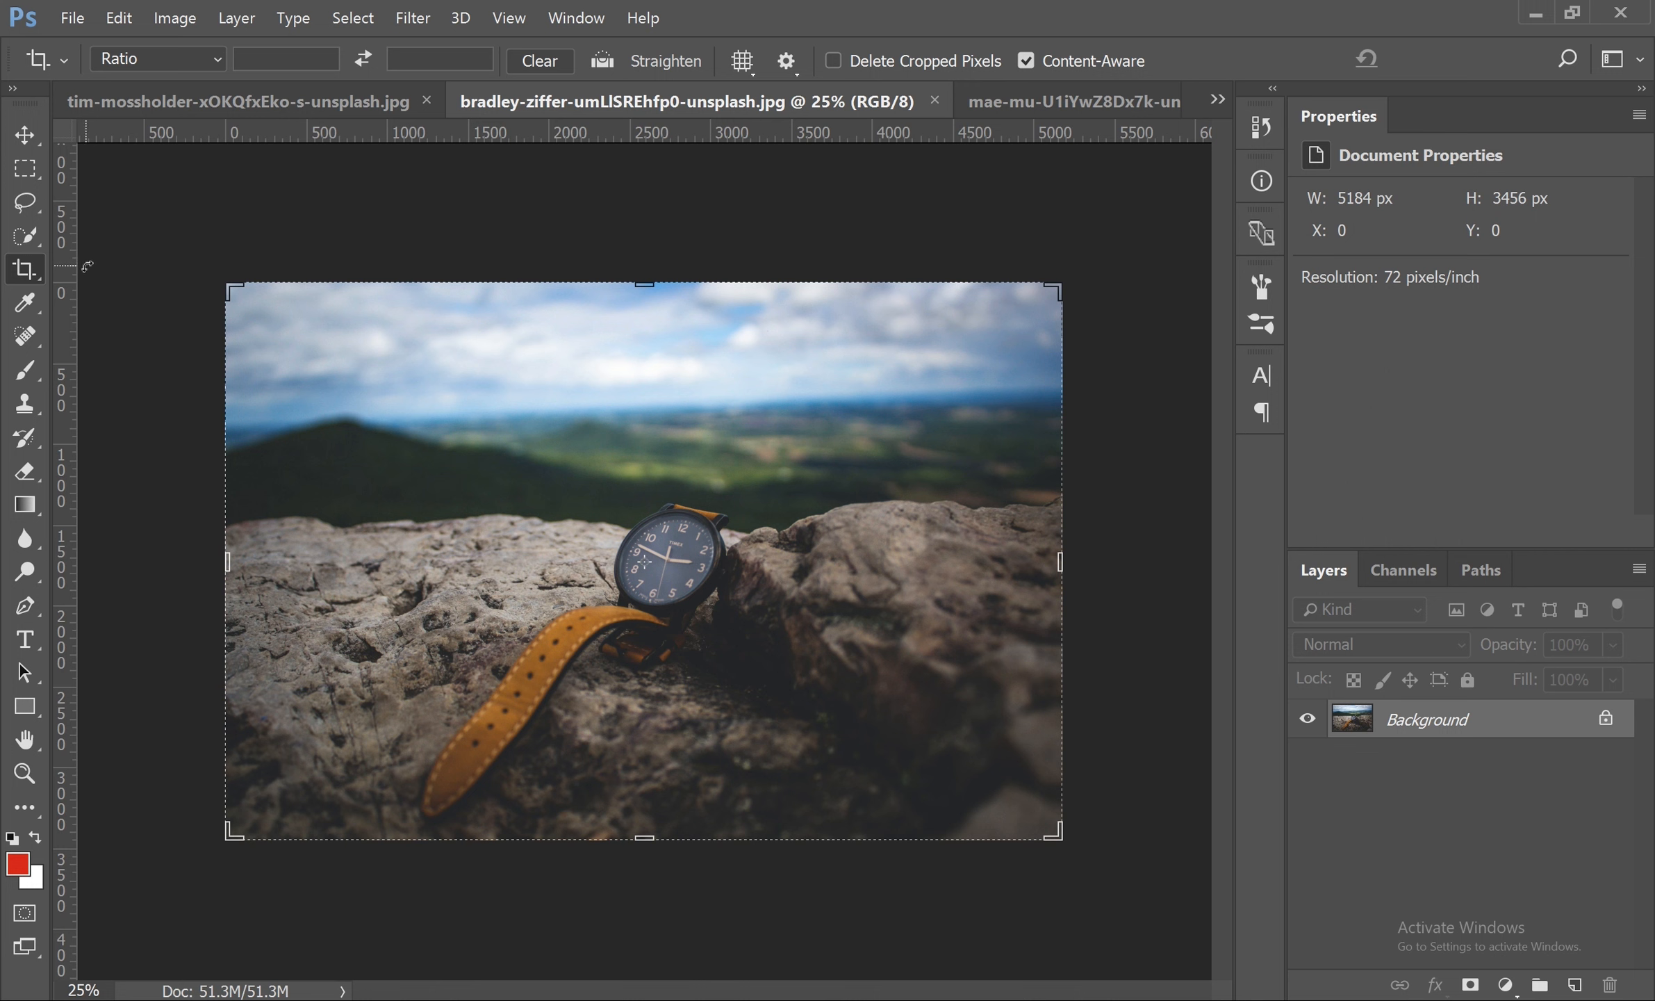
{"action": "right_click", "coordinate": [36, 280]}
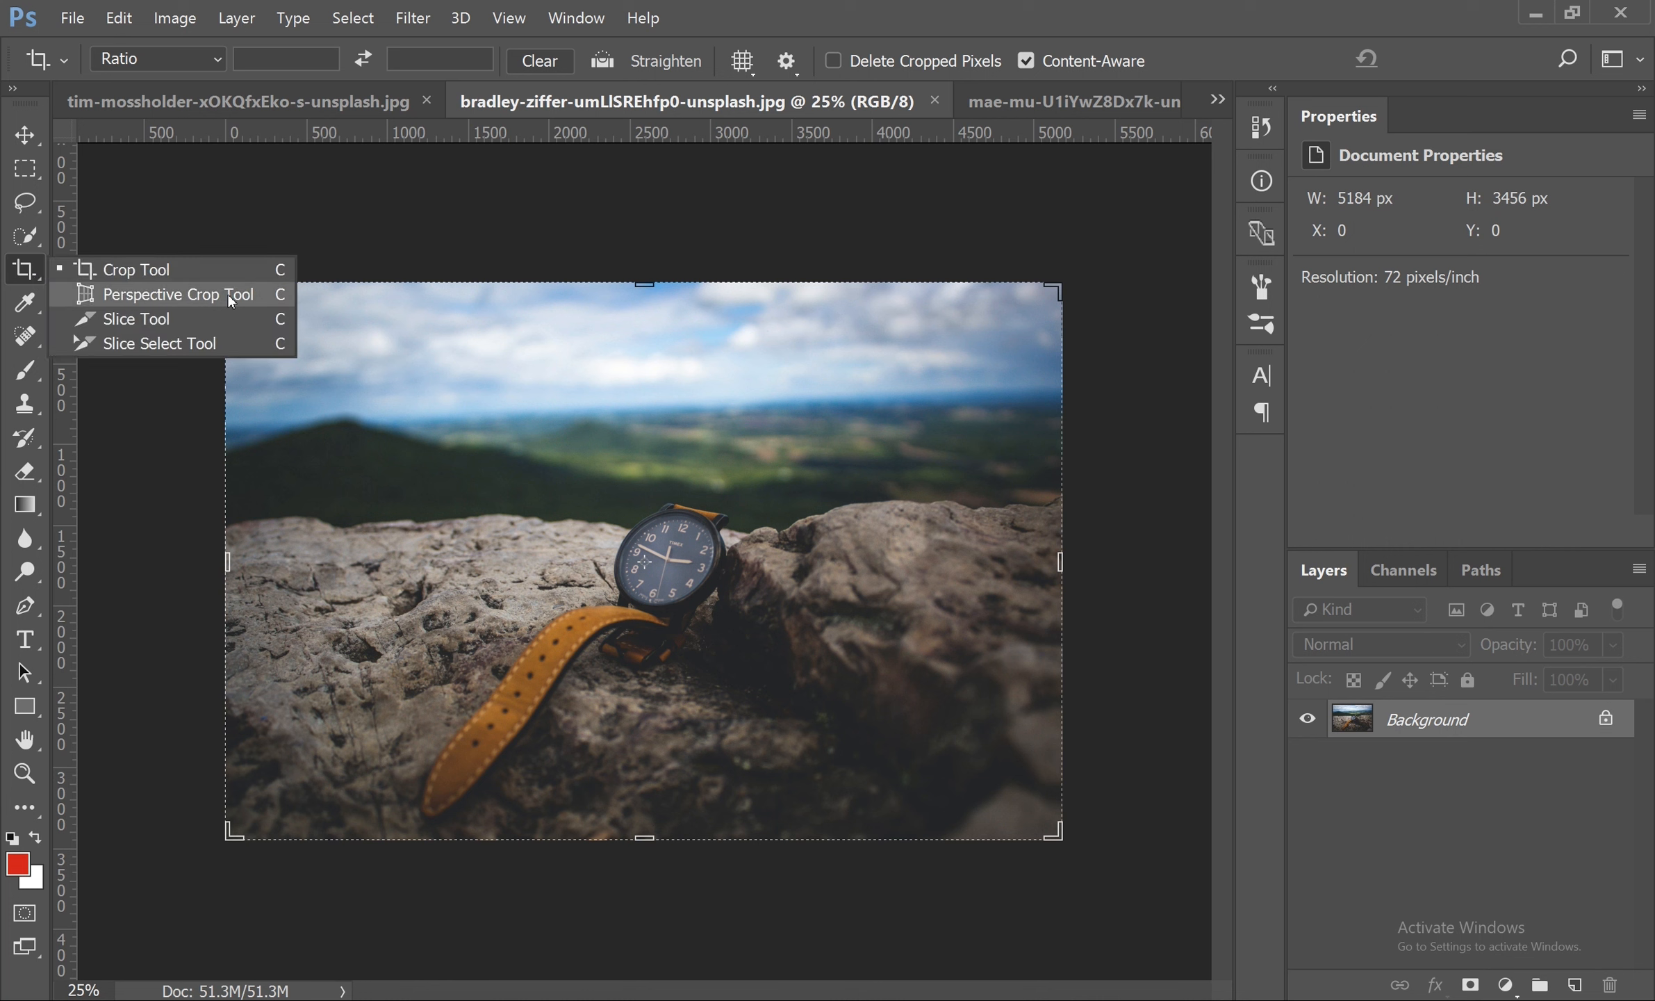
{"action": "left_click", "coordinate": [183, 295]}
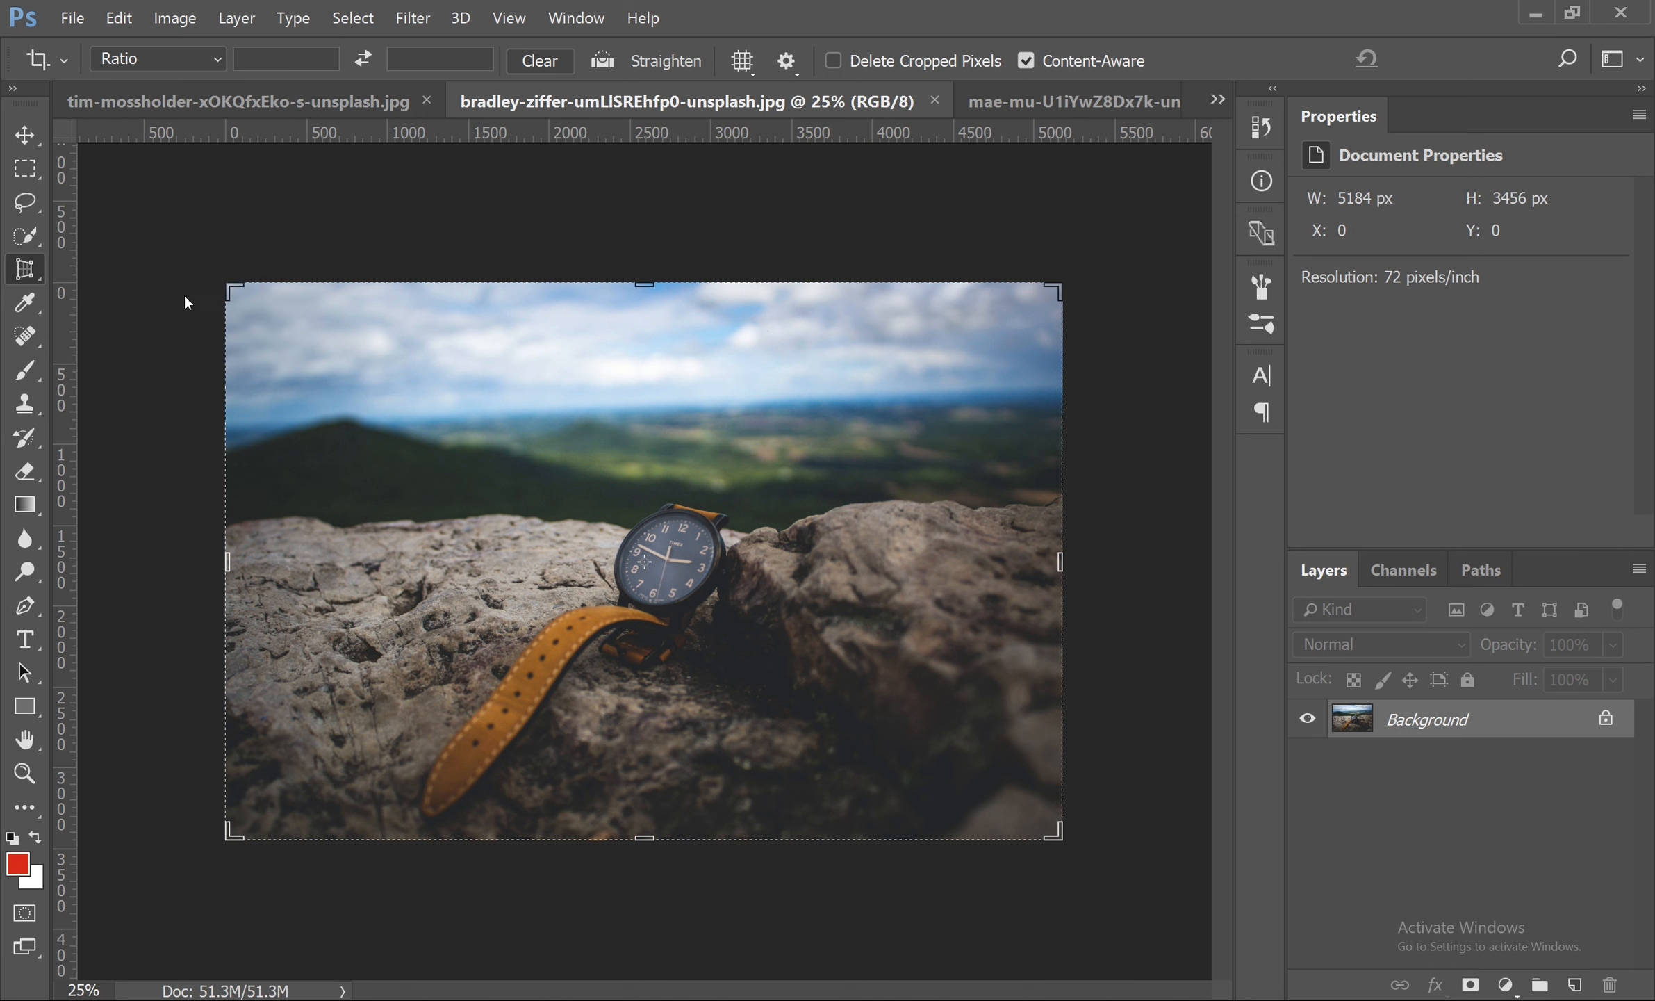
{"action": "left_click", "coordinate": [1035, 101]}
{"action": "left_click", "coordinate": [218, 112]}
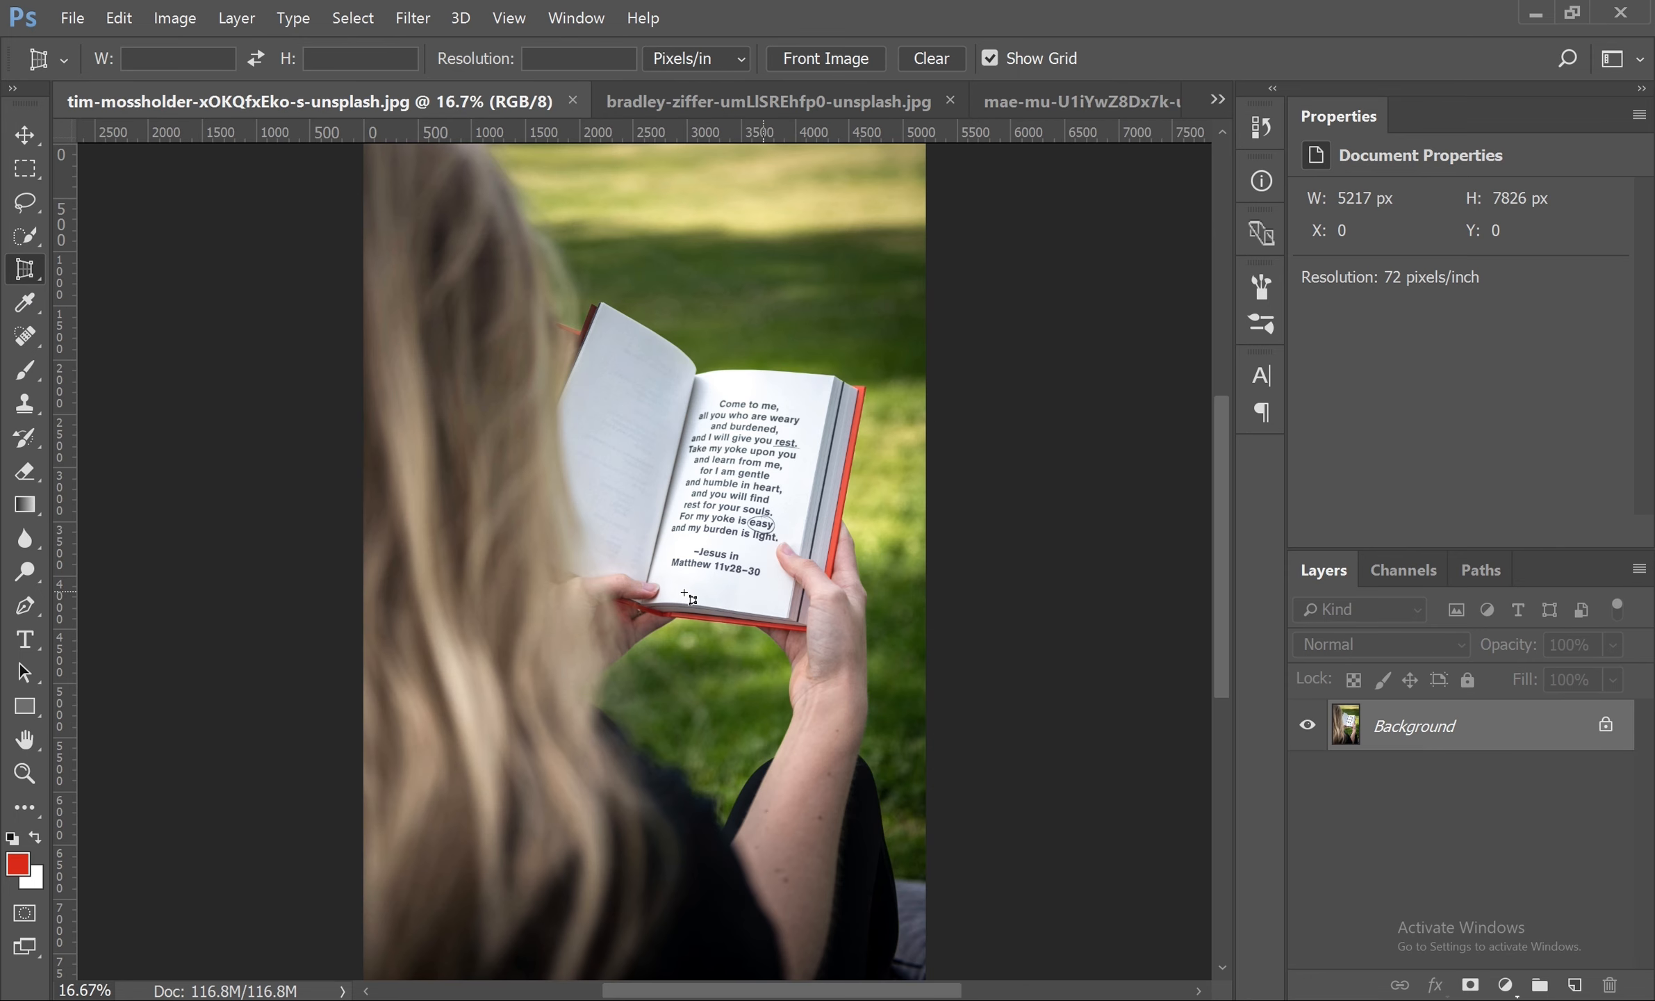
- Perspective-crop the photo to the book's printed right-hand page by marking the page's four corners, and apply the crop
{"action": "key", "text": "z"}
{"action": "left_click_drag", "start_coordinate": [665, 434], "coordinate": [737, 435]}
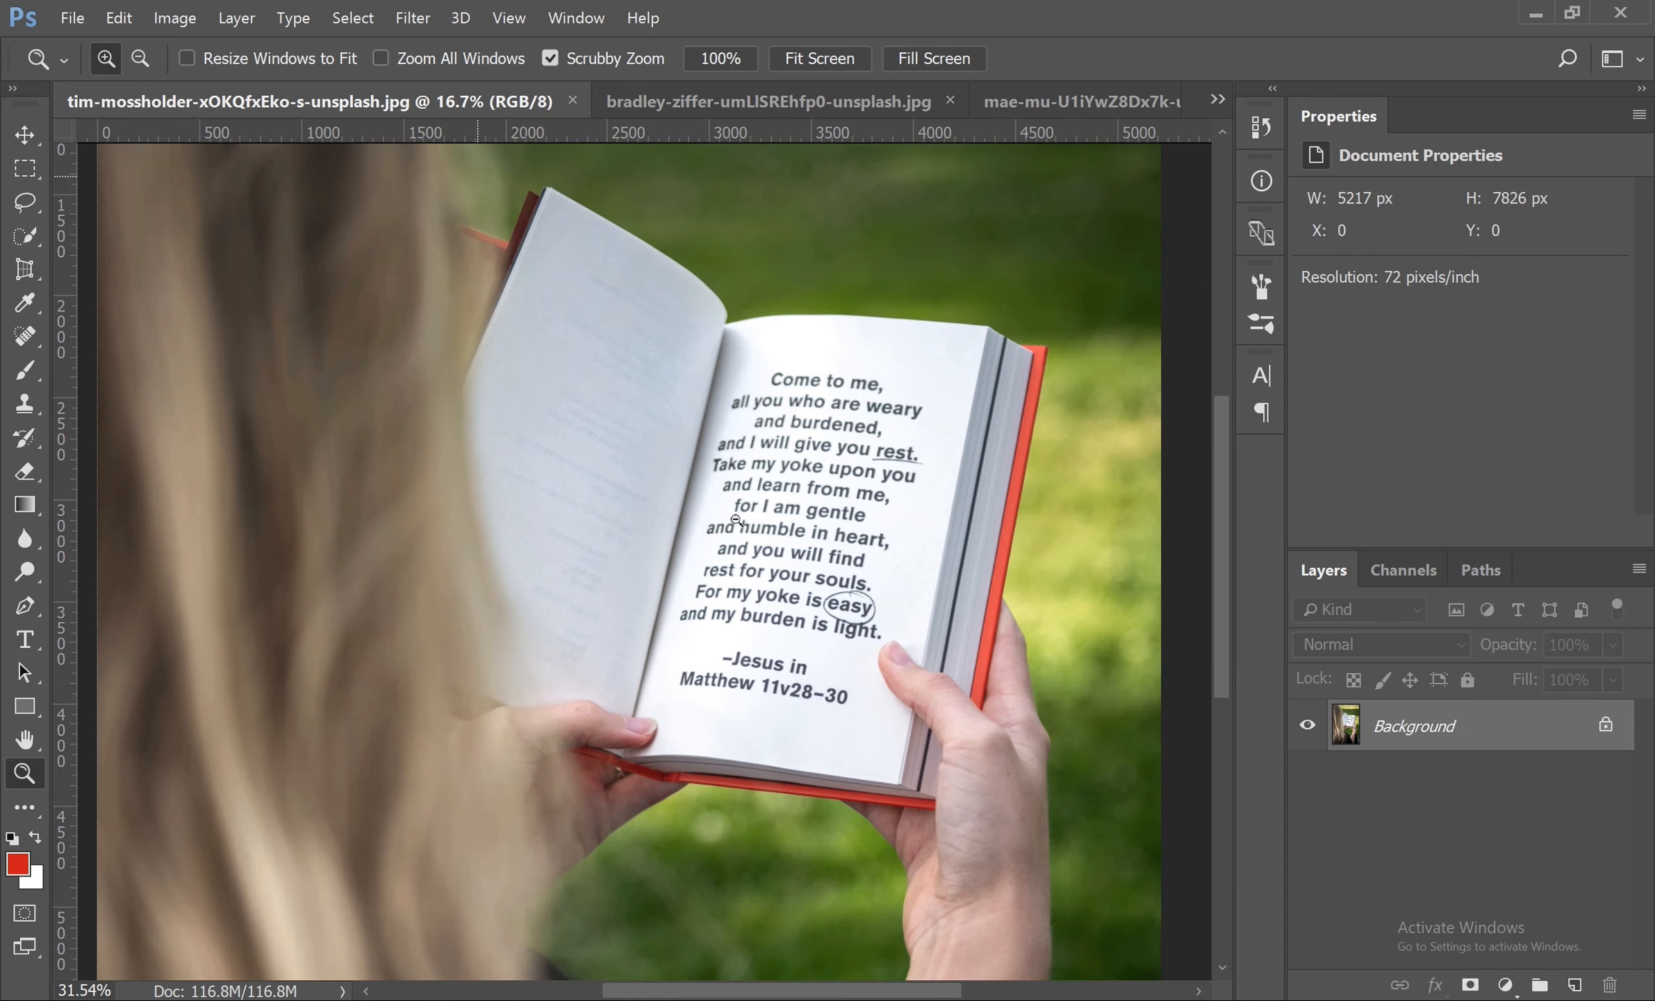
{"action": "key", "text": "c"}
{"action": "right_click", "coordinate": [21, 281]}
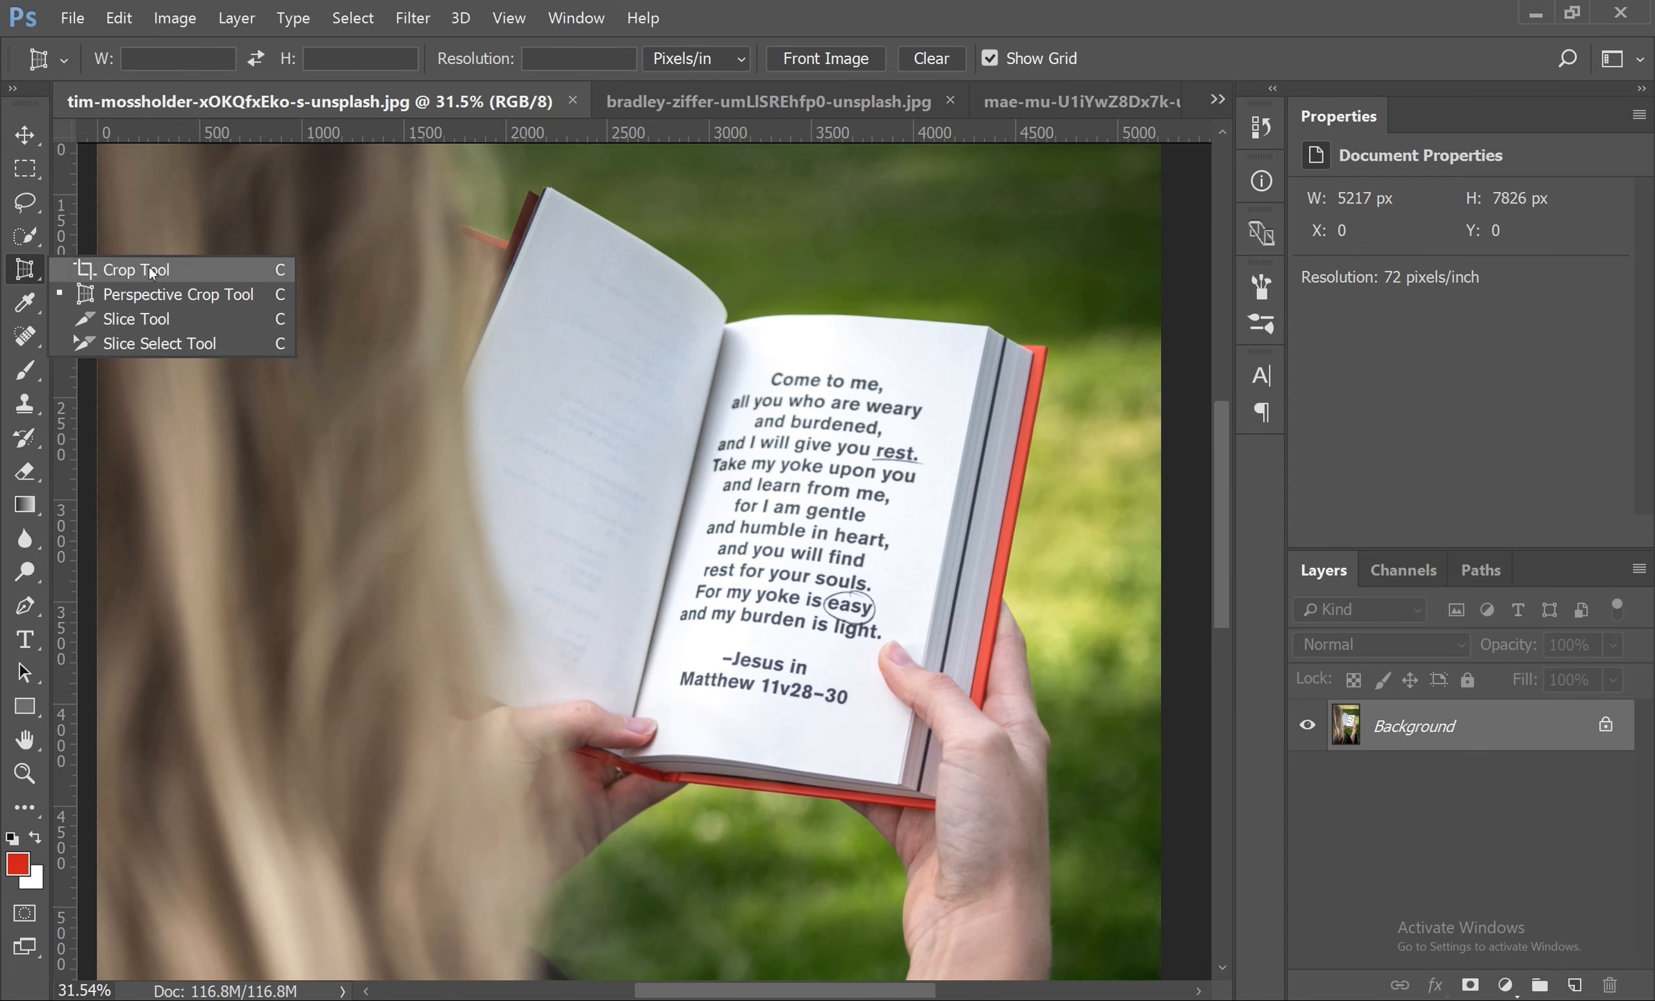
{"action": "left_click", "coordinate": [239, 298]}
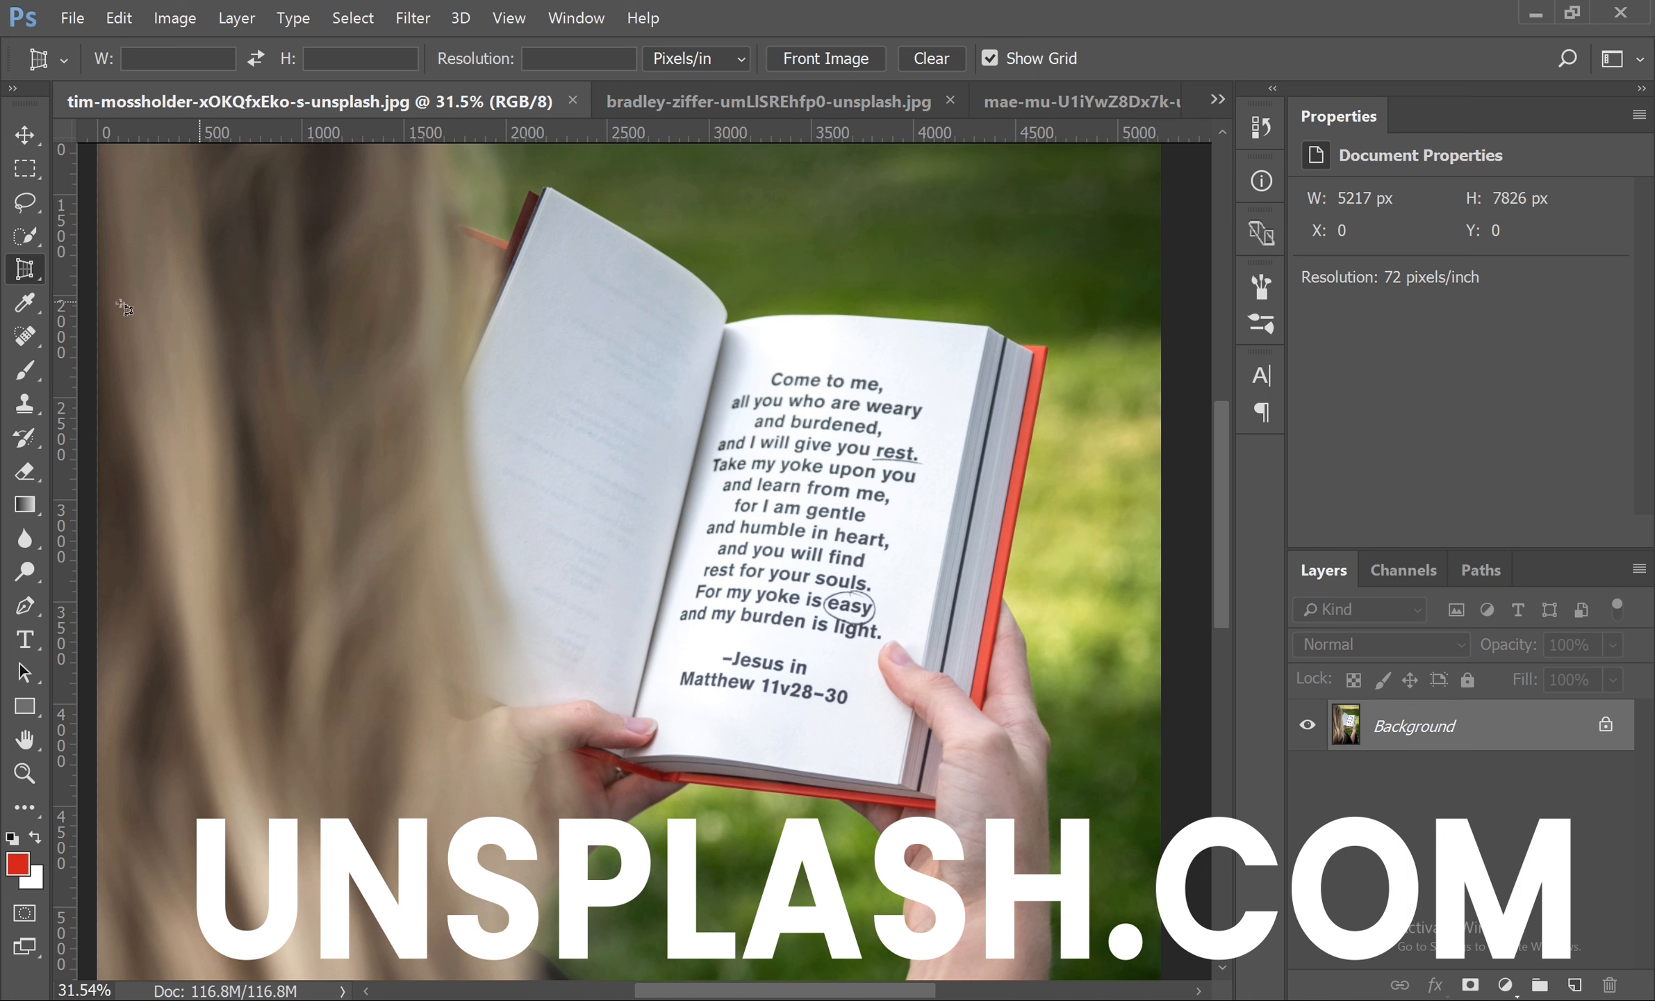
{"action": "right_click", "coordinate": [29, 272]}
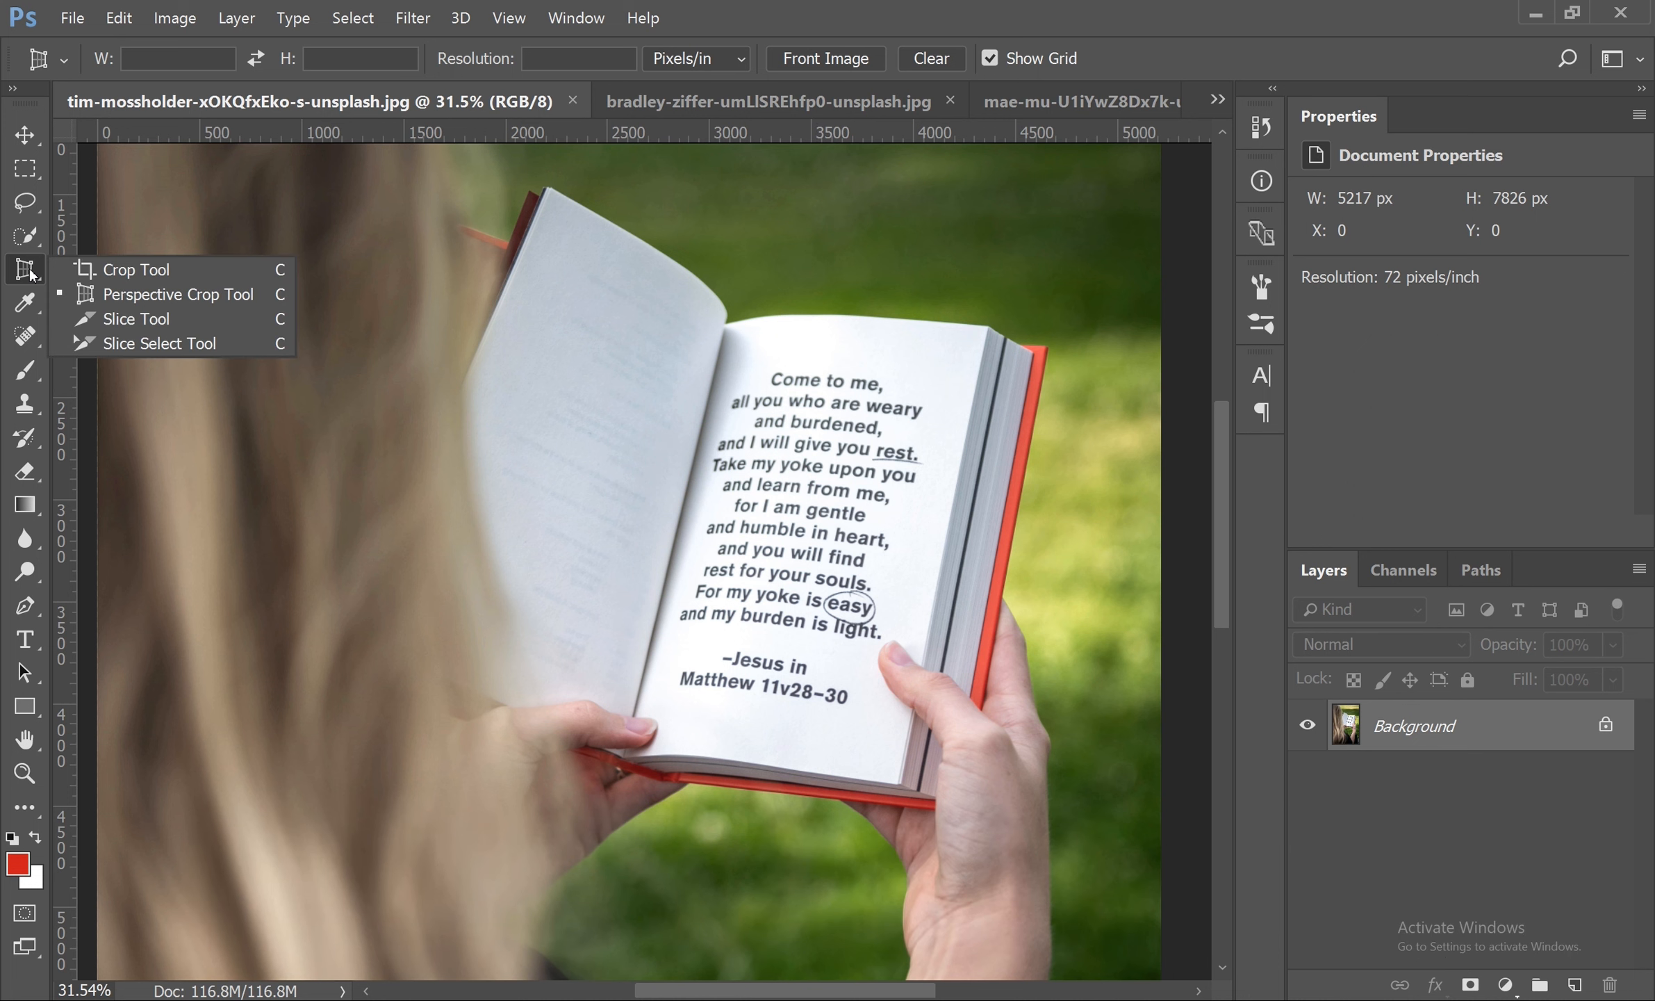
{"action": "left_click", "coordinate": [178, 294]}
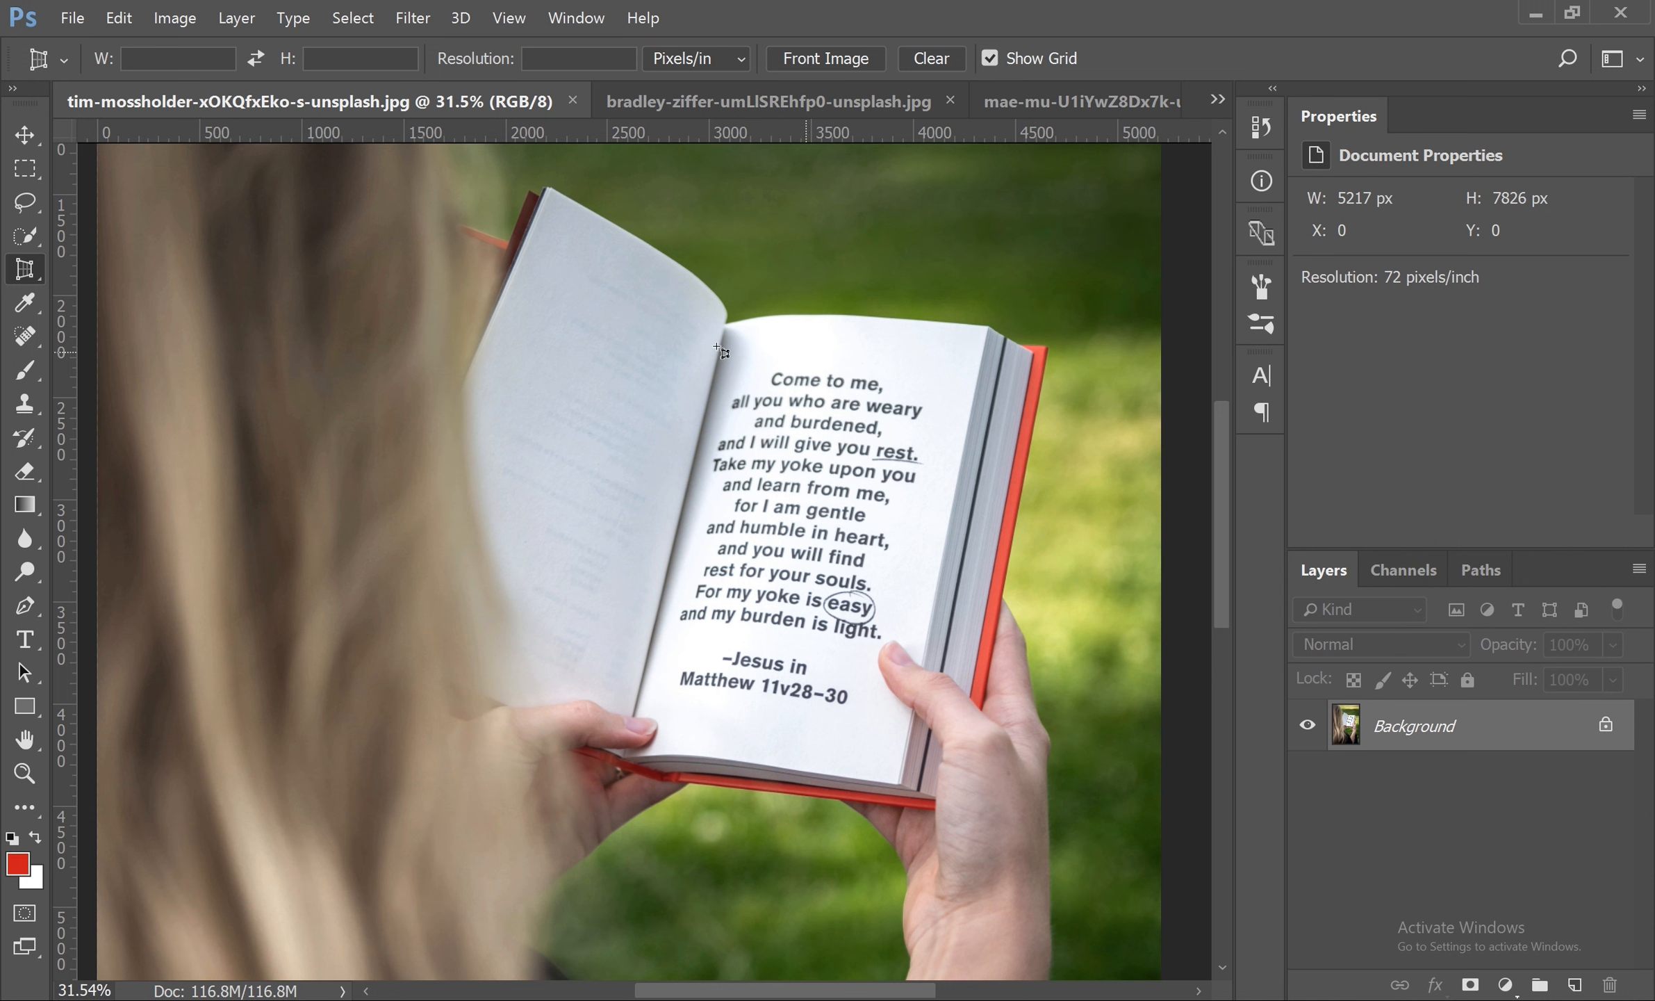
{"action": "left_click", "coordinate": [725, 323]}
{"action": "left_click", "coordinate": [988, 325]}
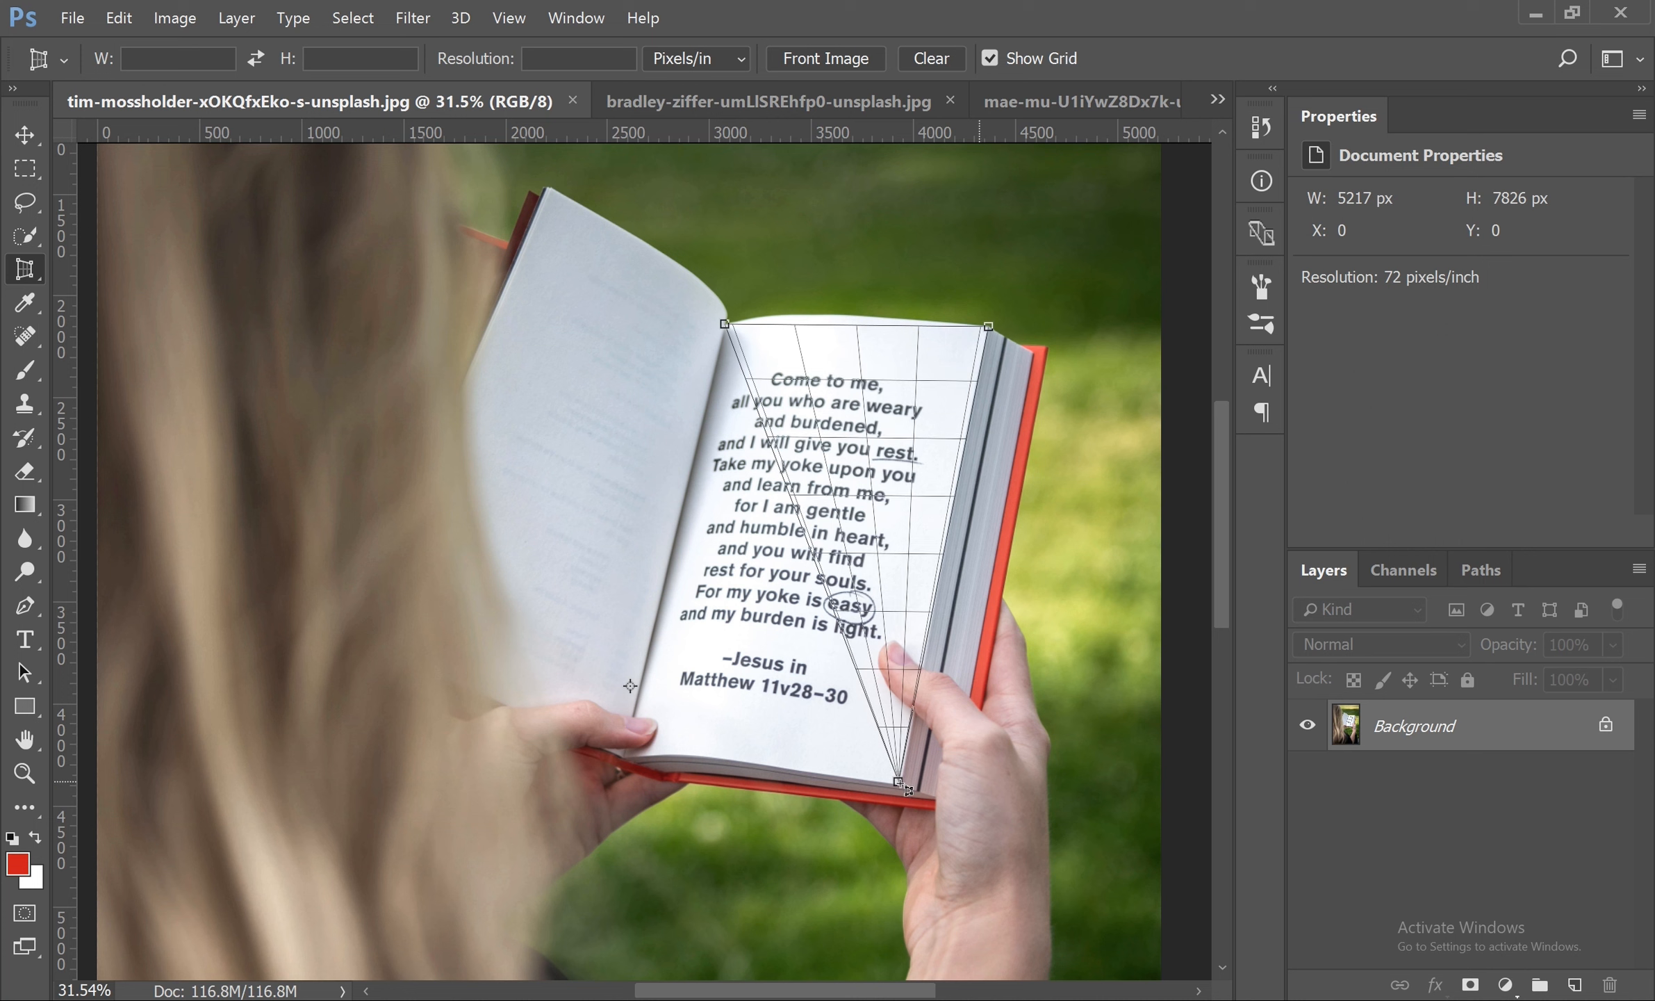
{"action": "left_click", "coordinate": [898, 787]}
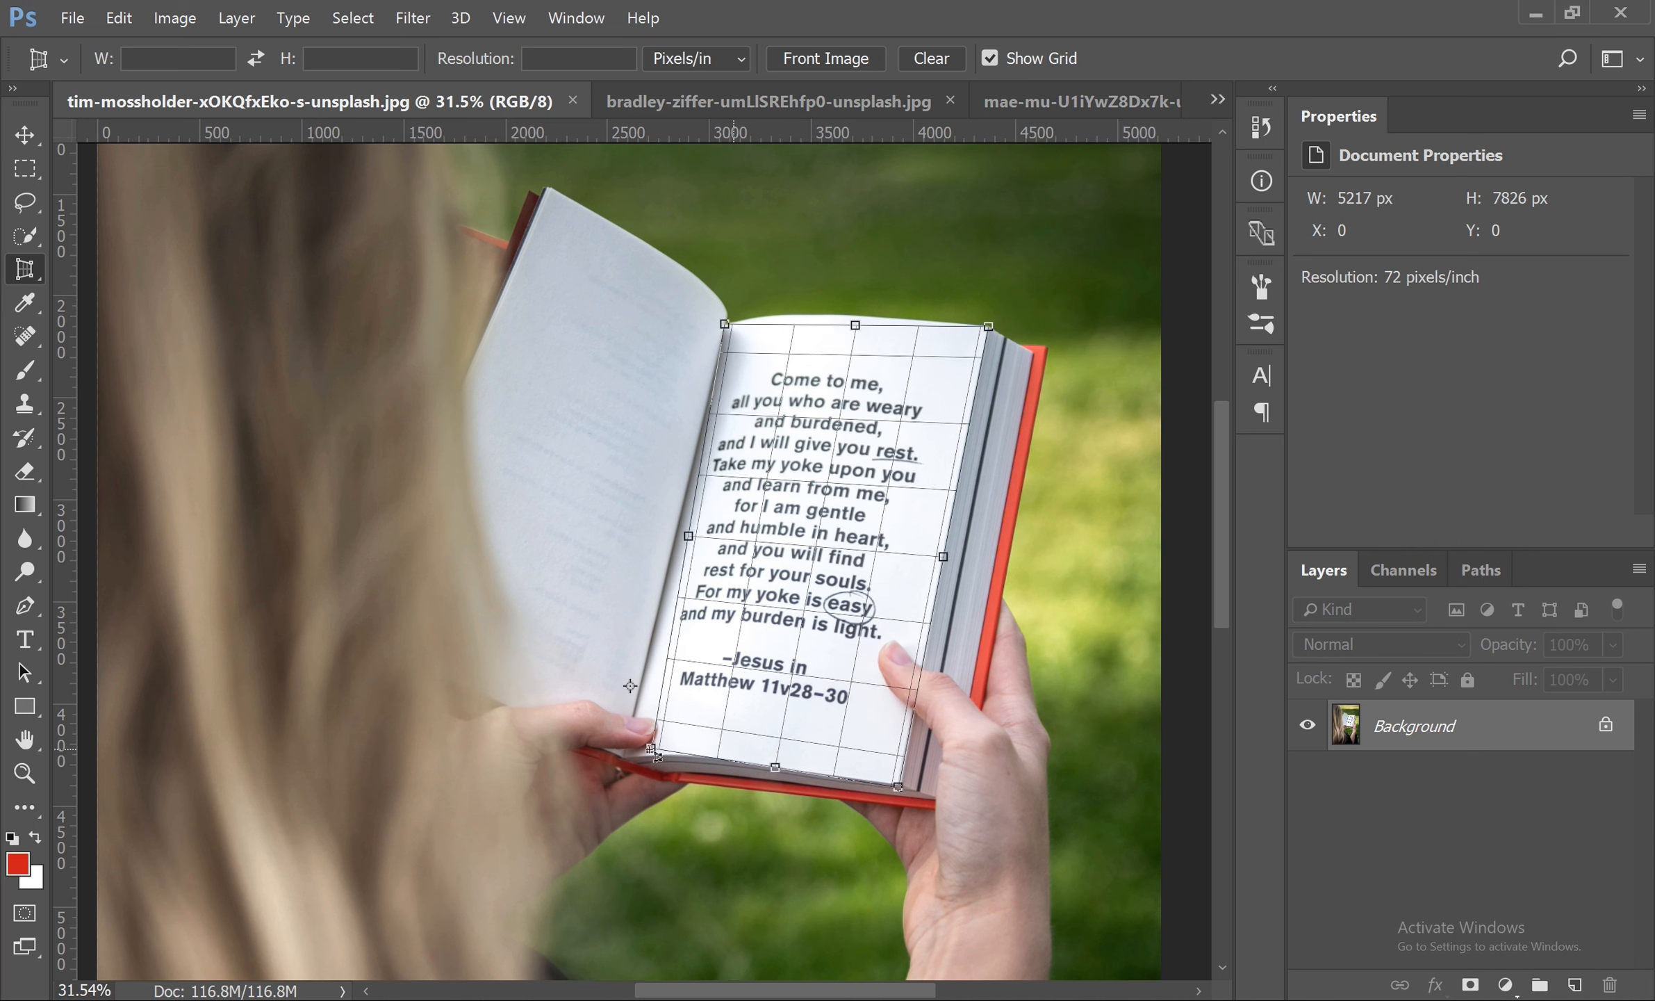
{"action": "left_click", "coordinate": [617, 752]}
{"action": "left_click_drag", "start_coordinate": [625, 761], "coordinate": [626, 762]}
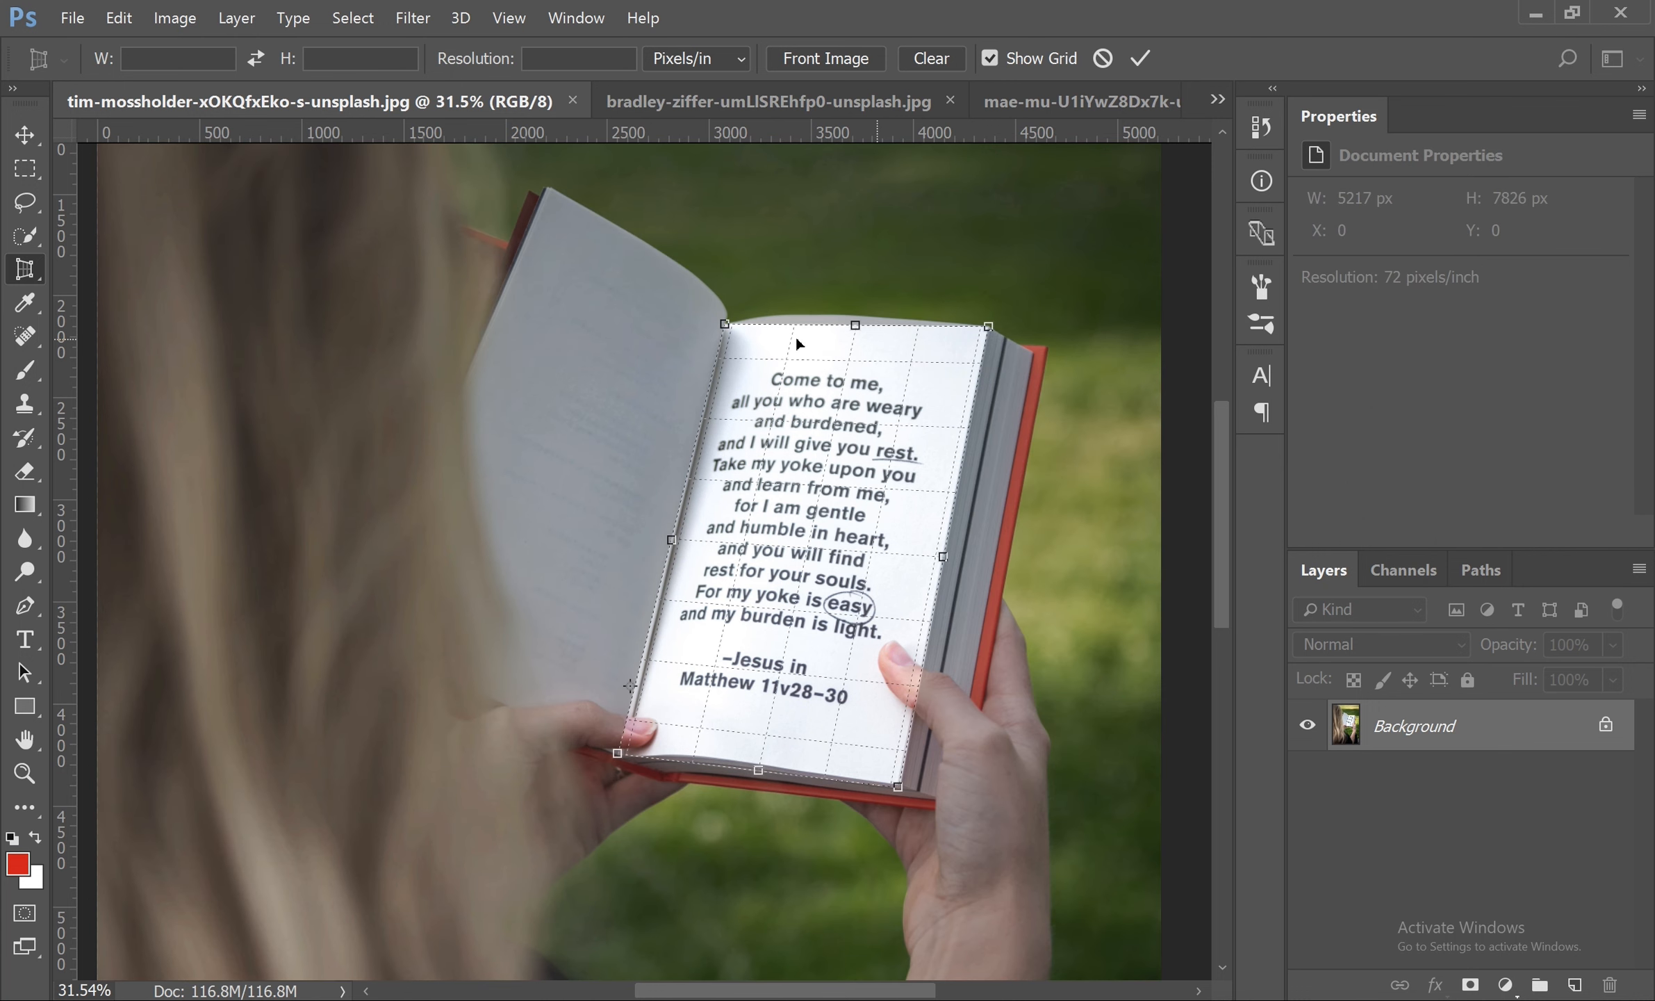
{"action": "left_click", "coordinate": [1142, 58]}
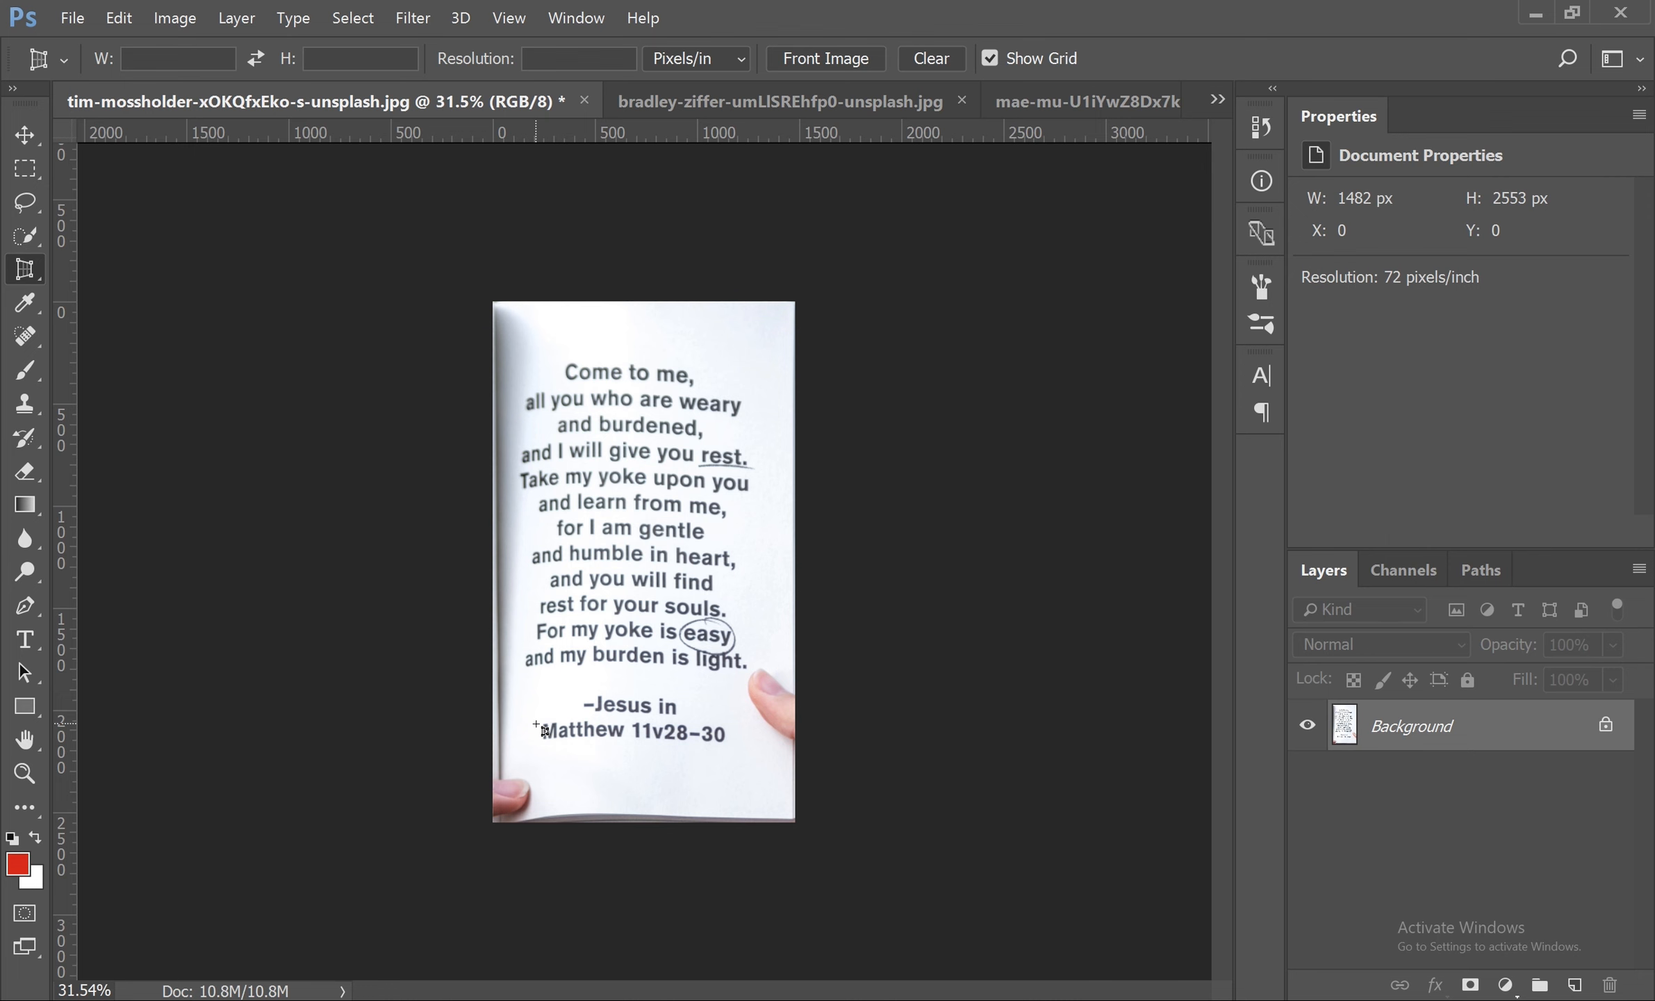
- Switch back to the watch photo and place the first perspective crop point at the watch's upper edge
{"action": "left_click", "coordinate": [817, 104]}
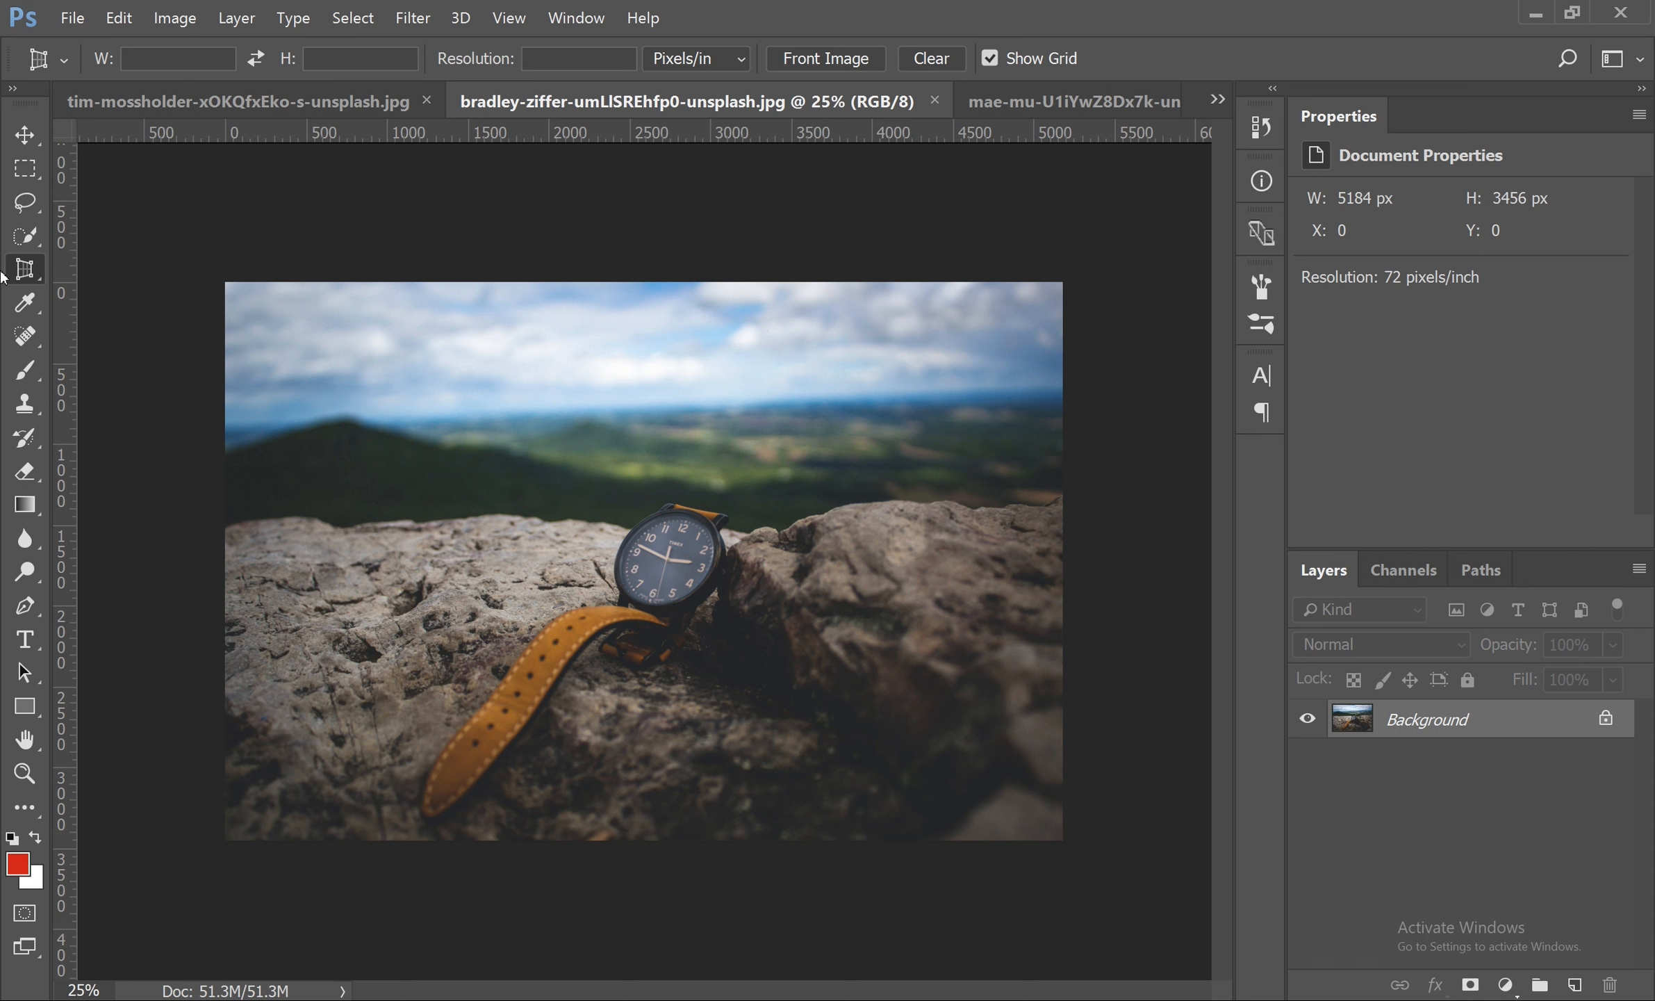
{"action": "left_click", "coordinate": [28, 272]}
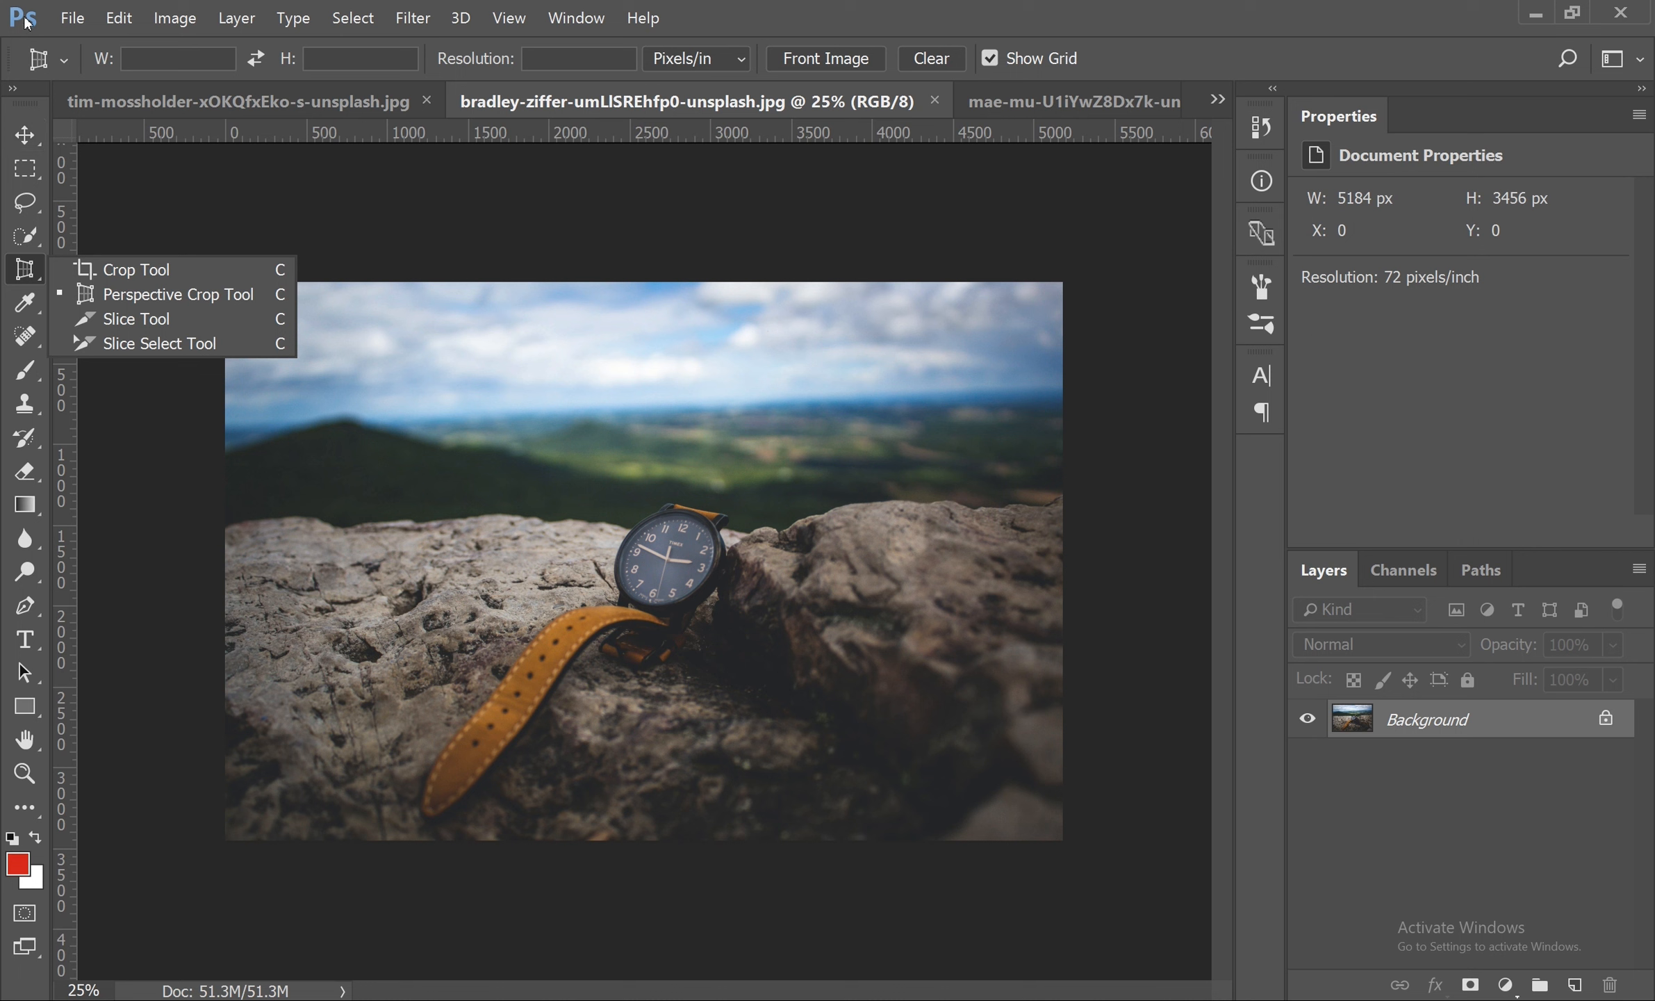
{"action": "left_click", "coordinate": [72, 15]}
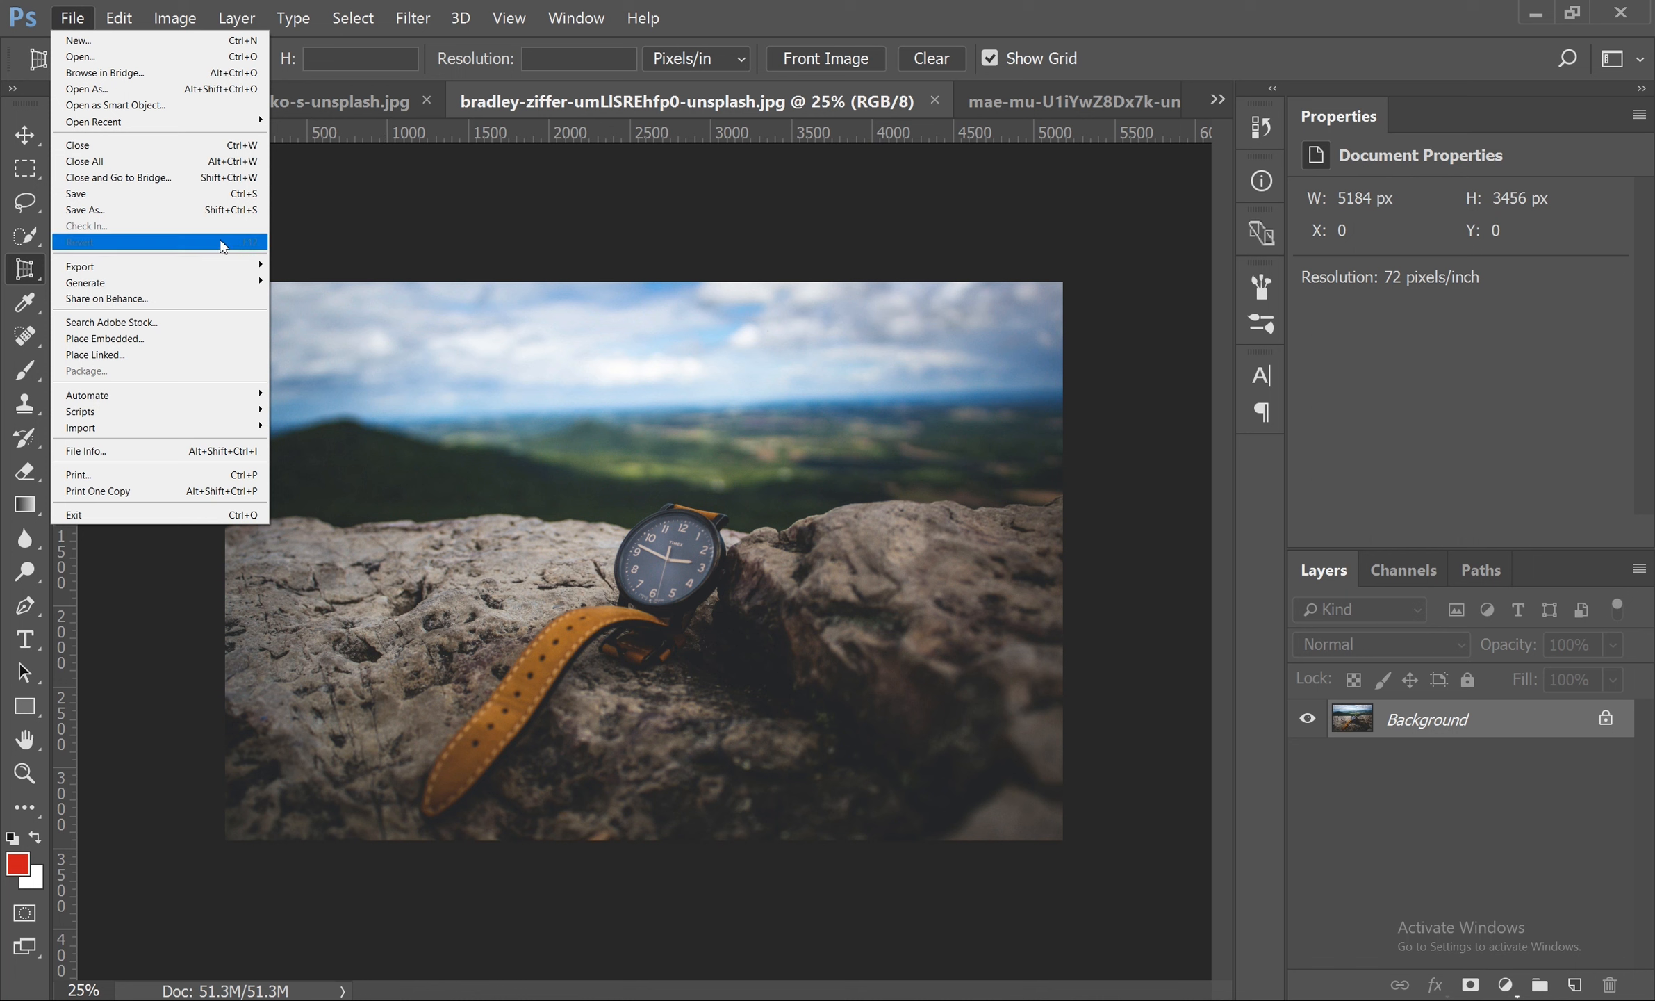
{"action": "left_click", "coordinate": [707, 518]}
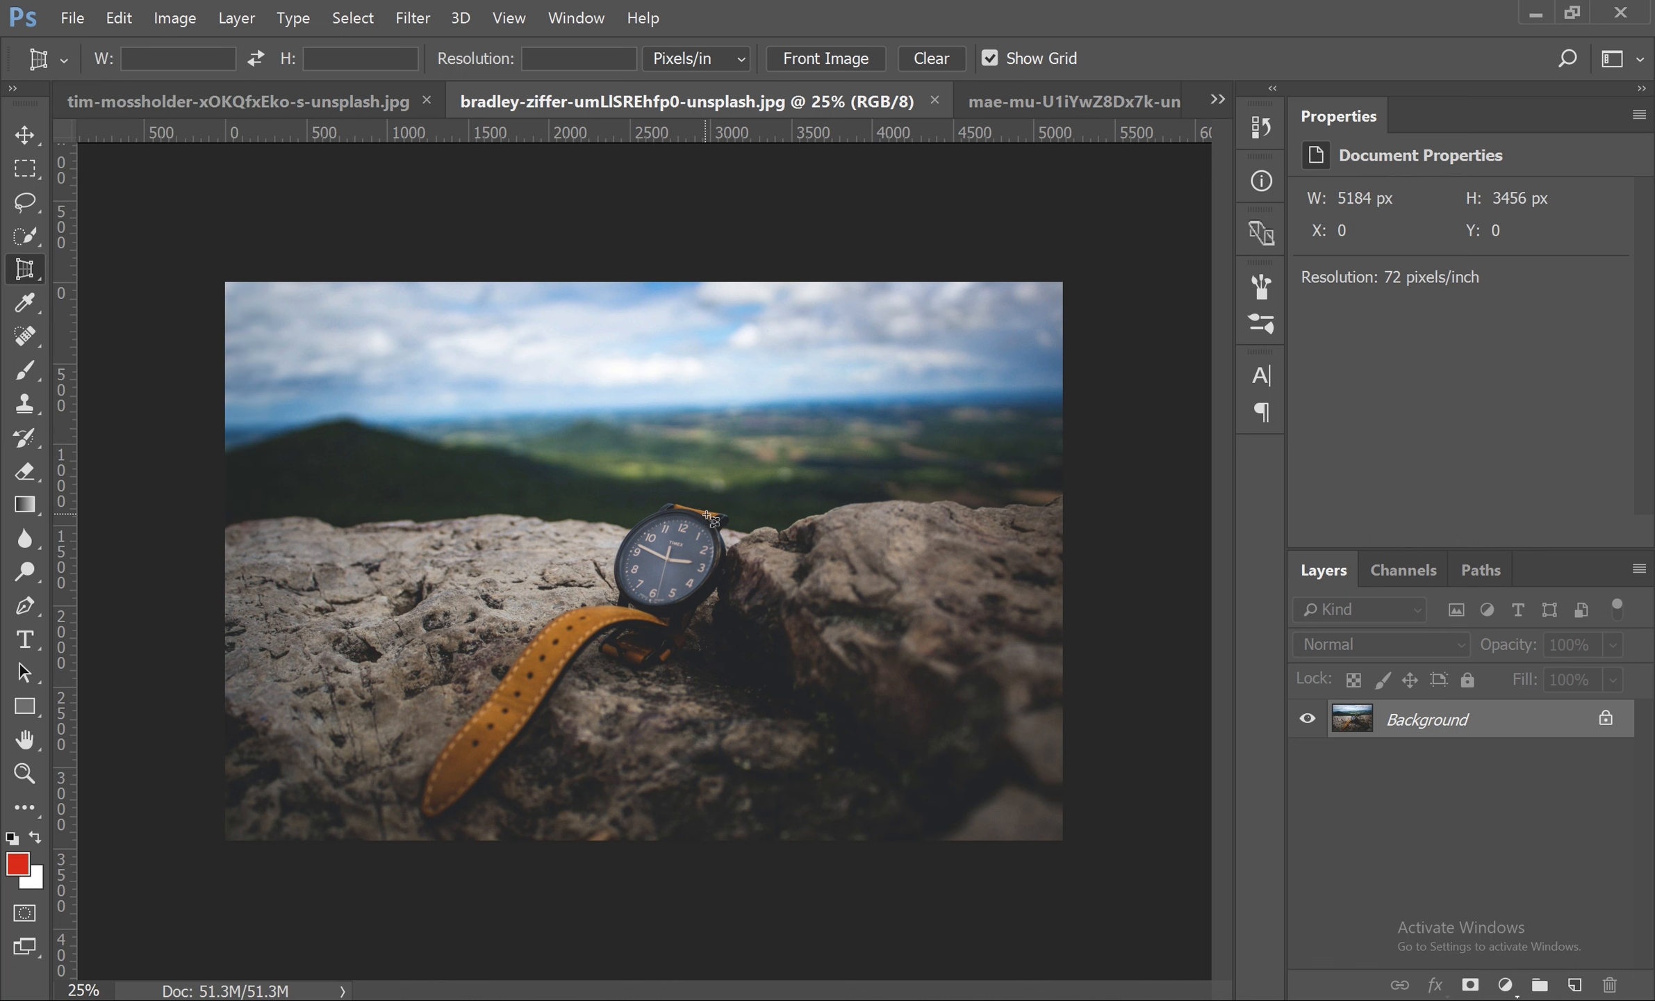
{"action": "left_click", "coordinate": [706, 515]}
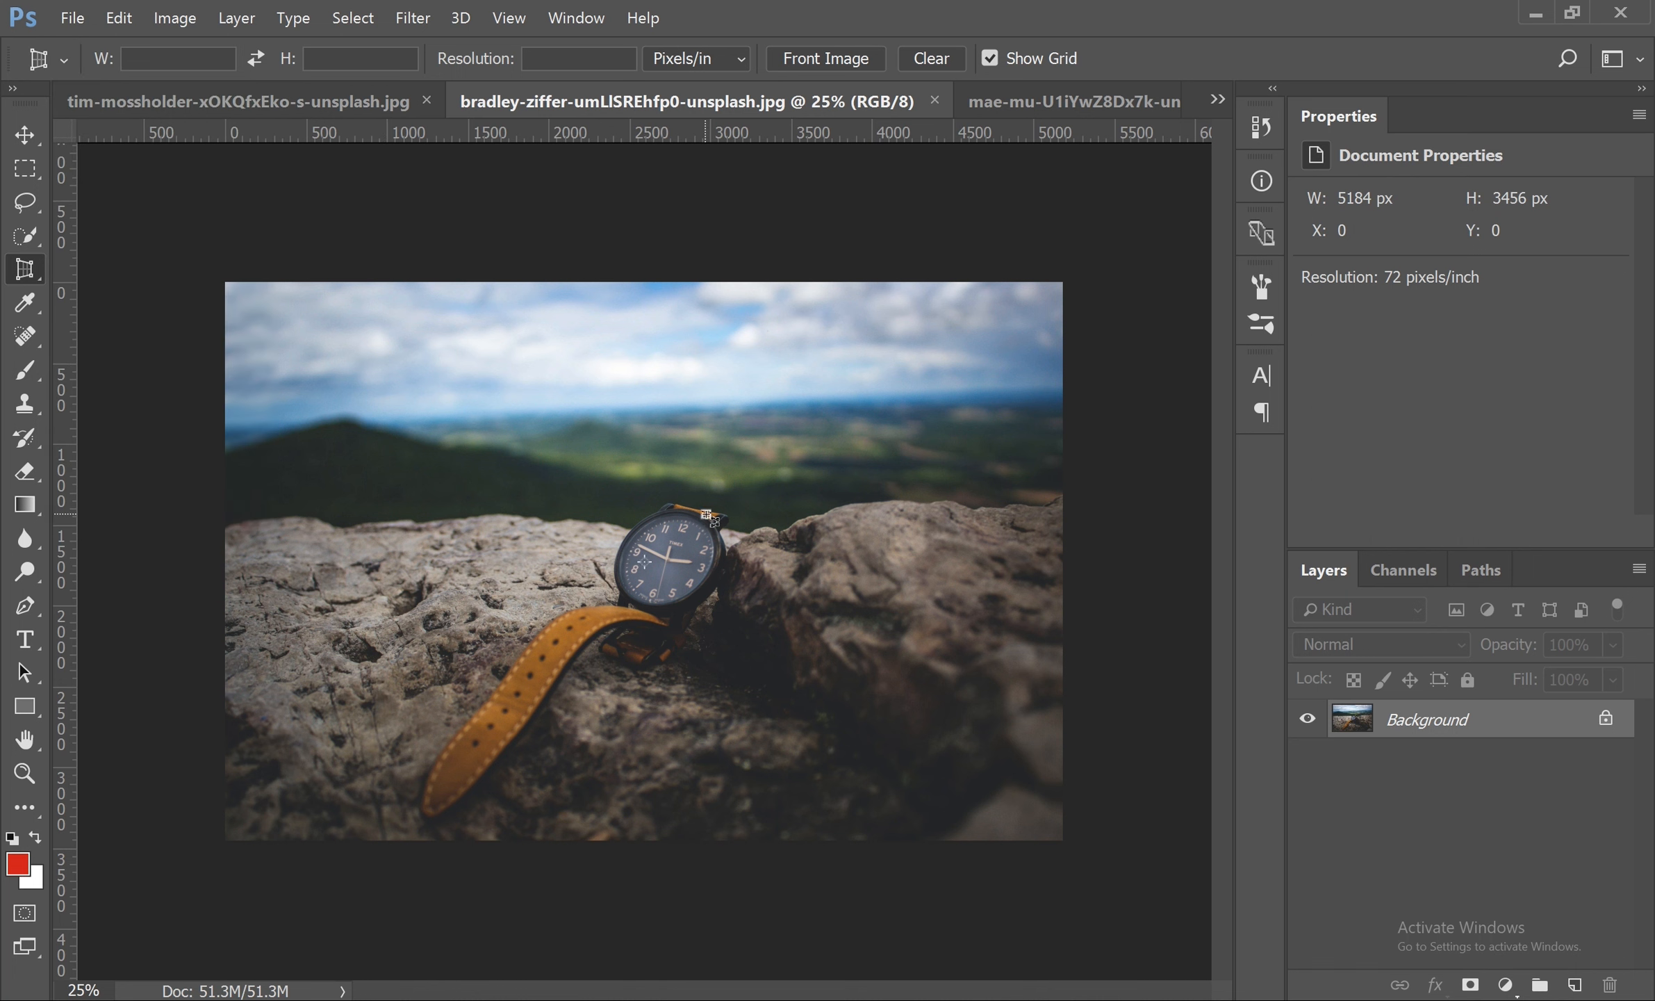